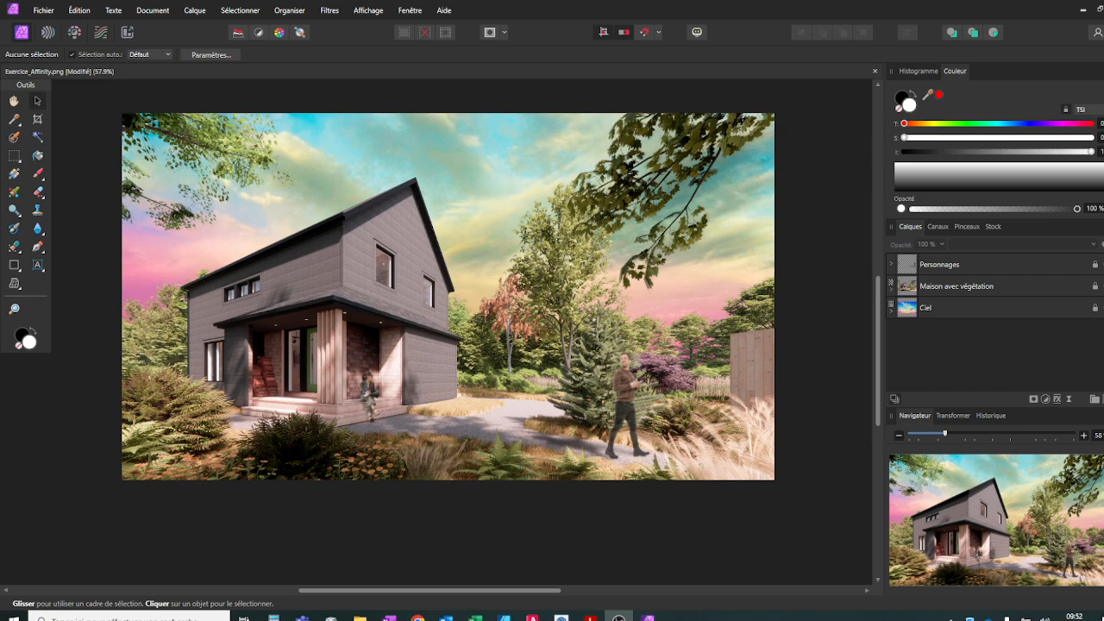
Open the image BergerAllemand.png from the ImageExercice folder.
click(43, 11)
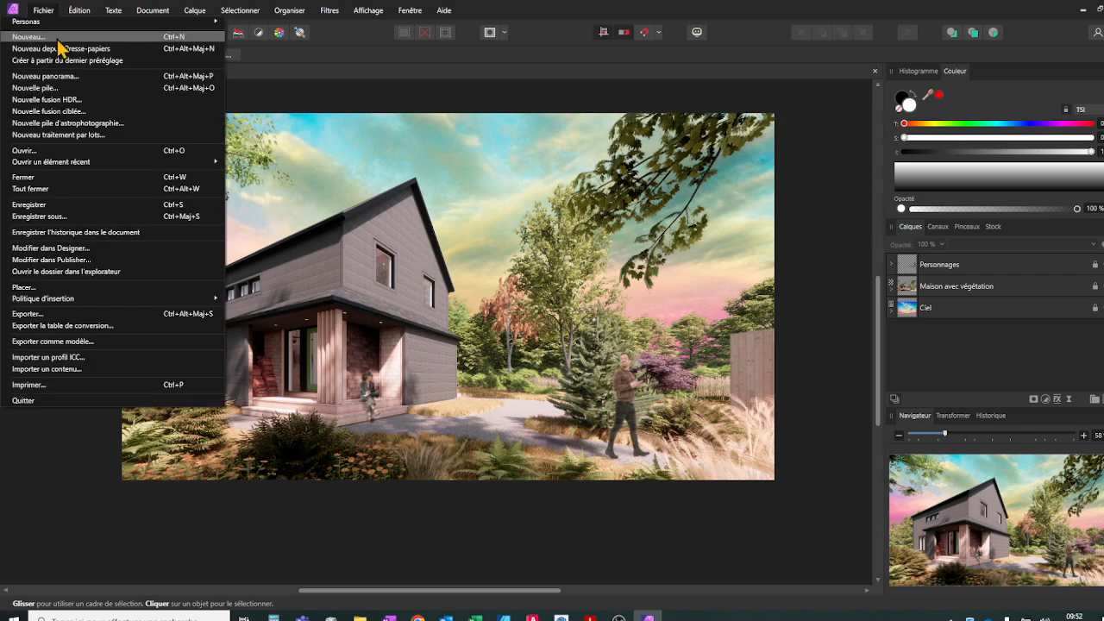
click(69, 151)
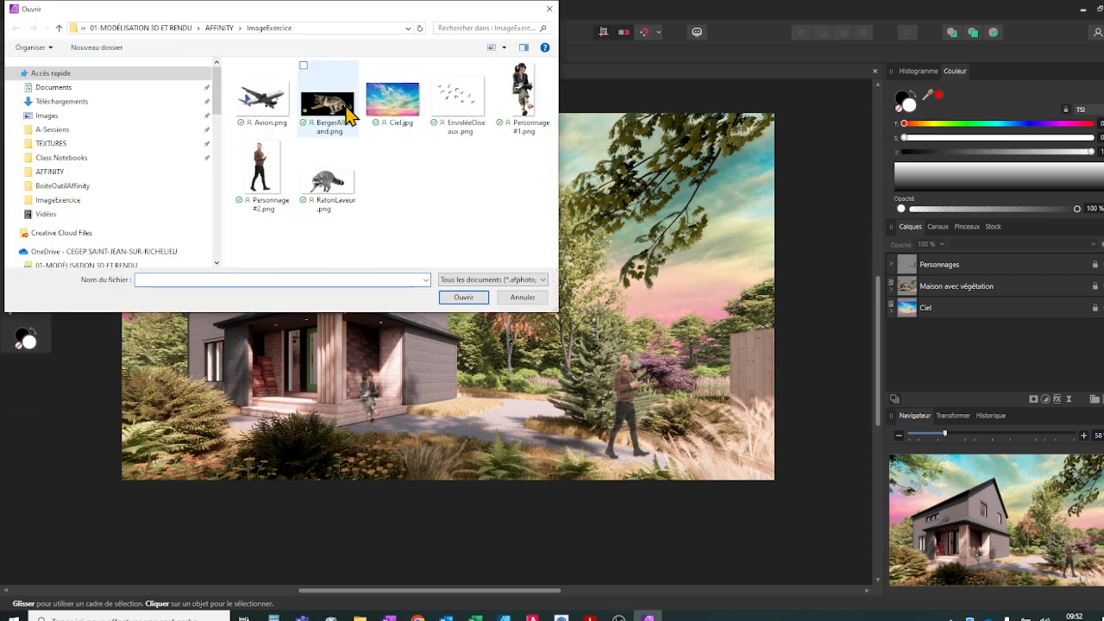
click(349, 112)
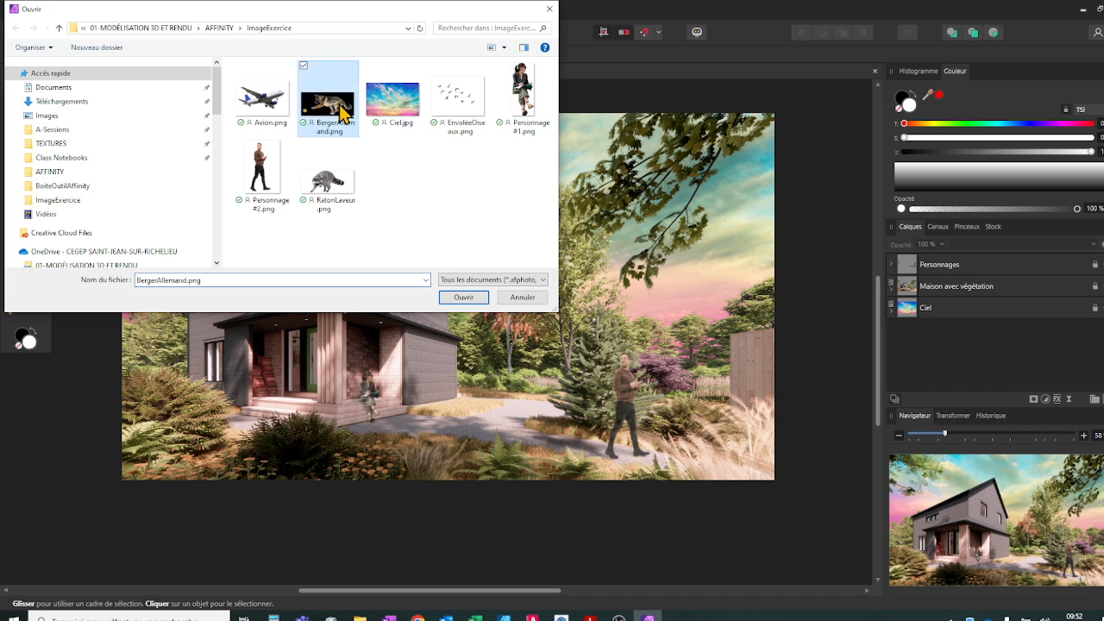
click(464, 298)
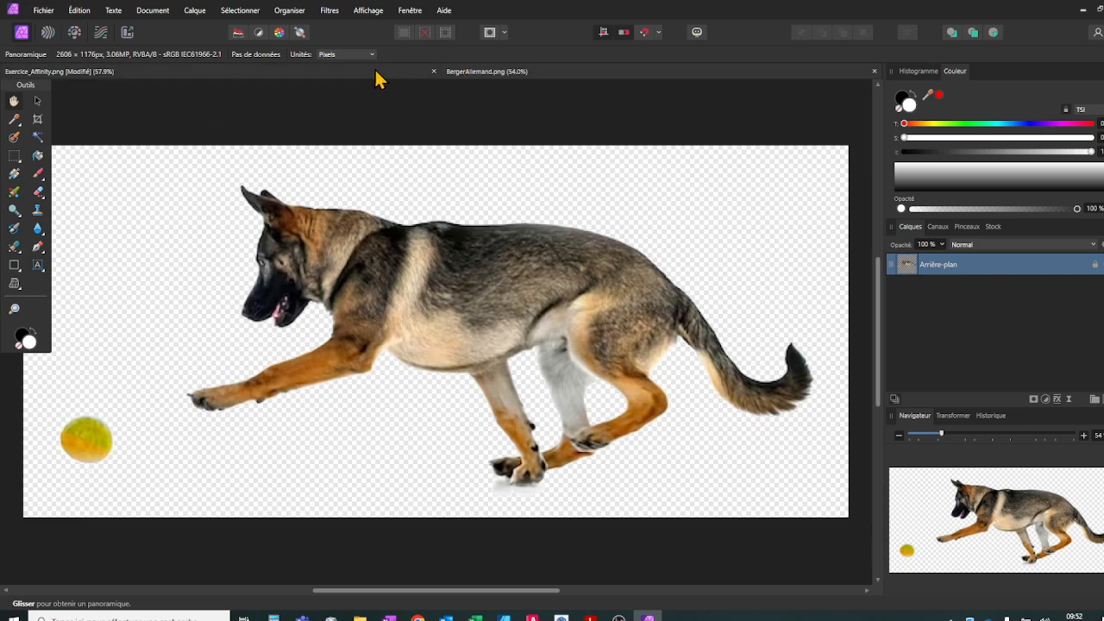
Float the BergerAllemand.png document, copy its Arrière-plan layer into Exercice_Affinity.png, and close the dog document.
drag(509, 74, 505, 172)
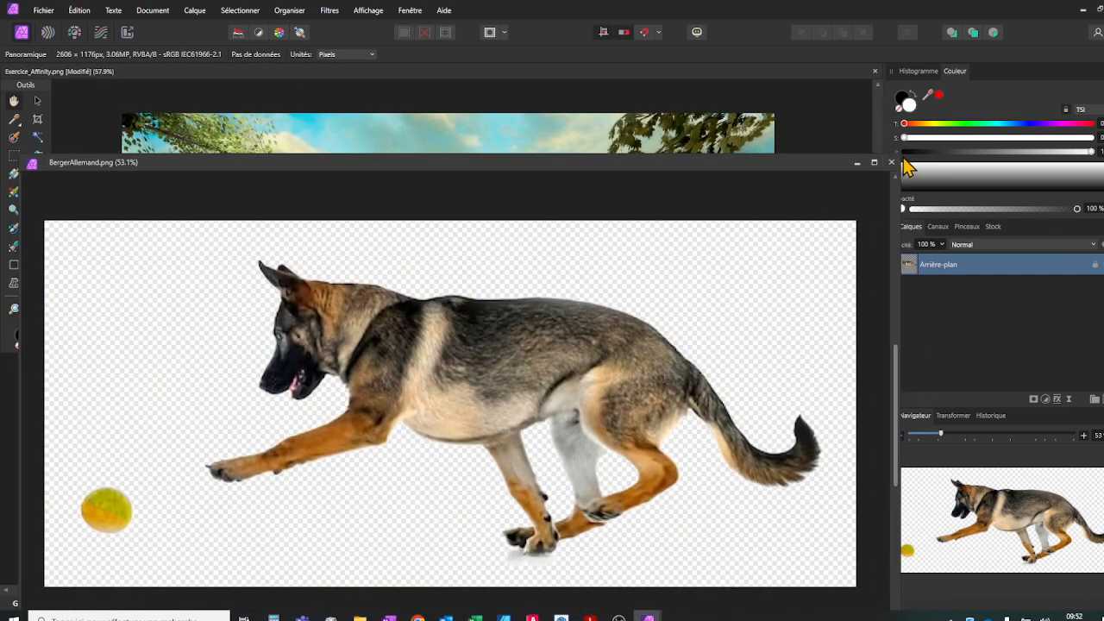
drag(897, 157, 537, 329)
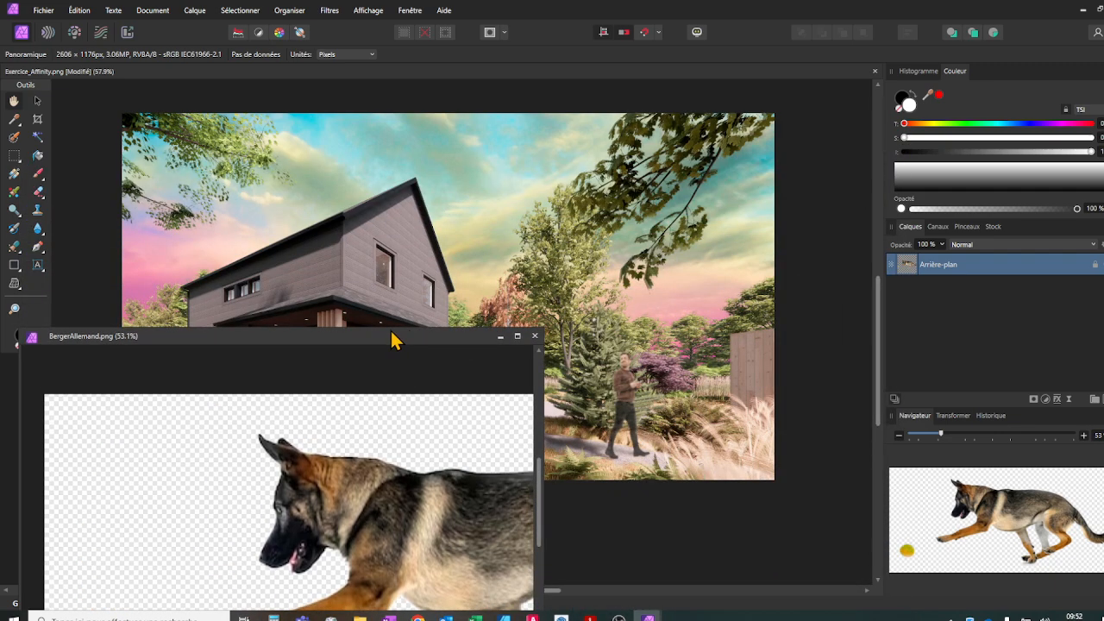
drag(392, 339, 463, 166)
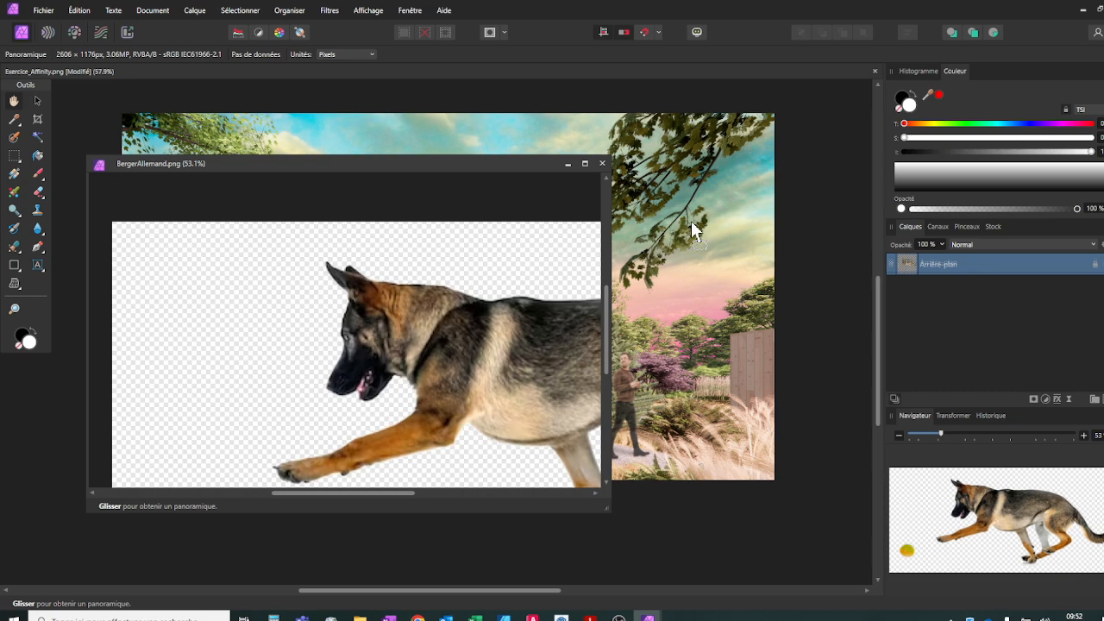
drag(691, 221, 692, 221)
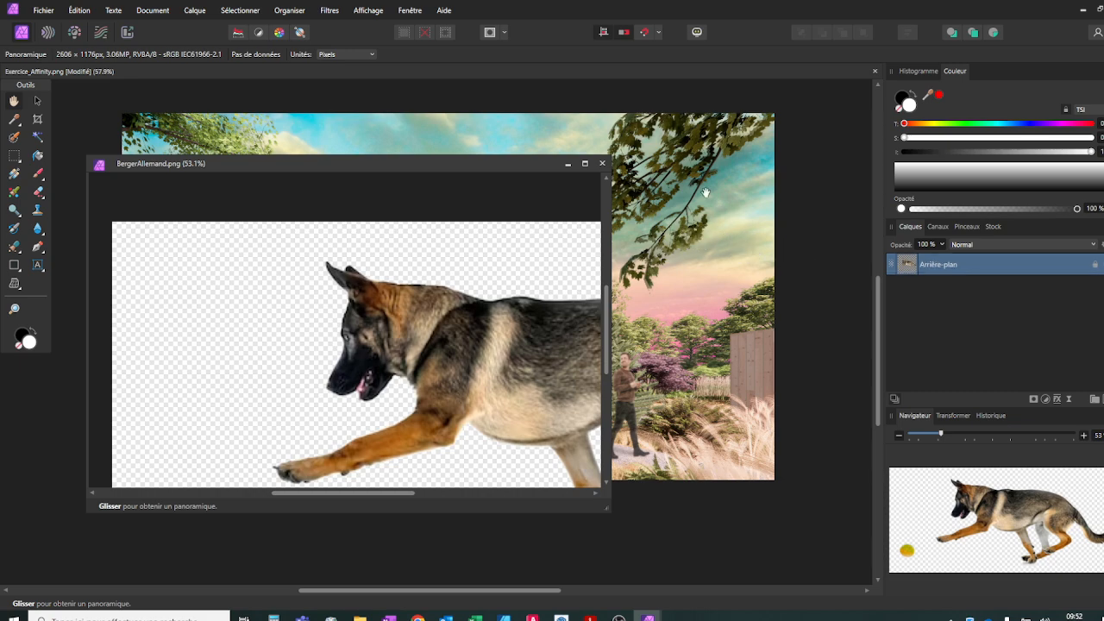
click(602, 164)
click(561, 320)
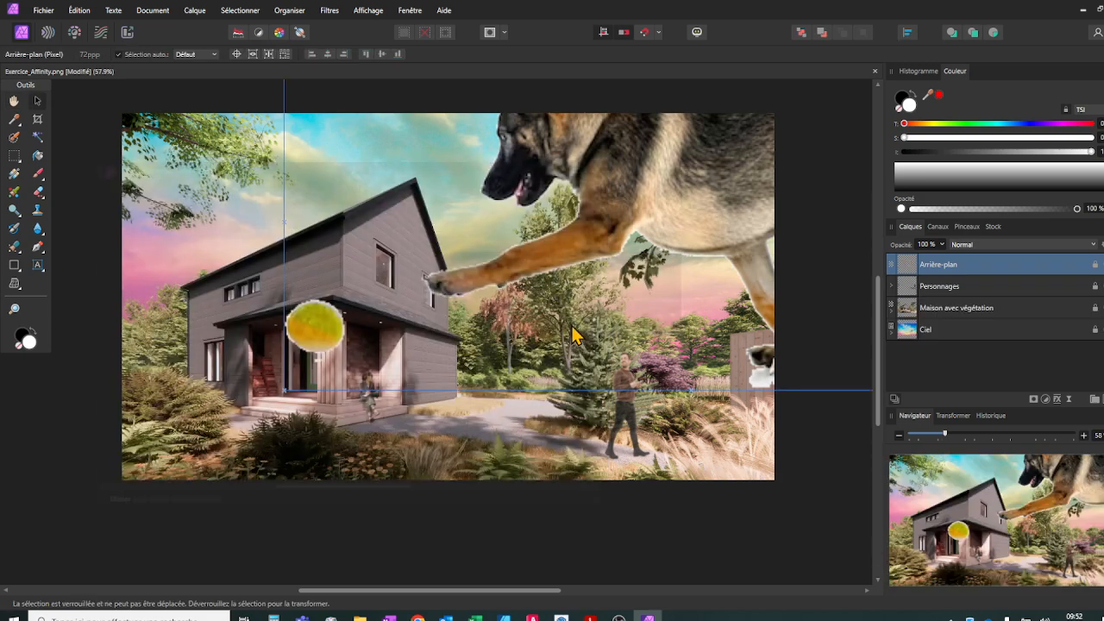
drag(652, 167, 590, 203)
click(654, 195)
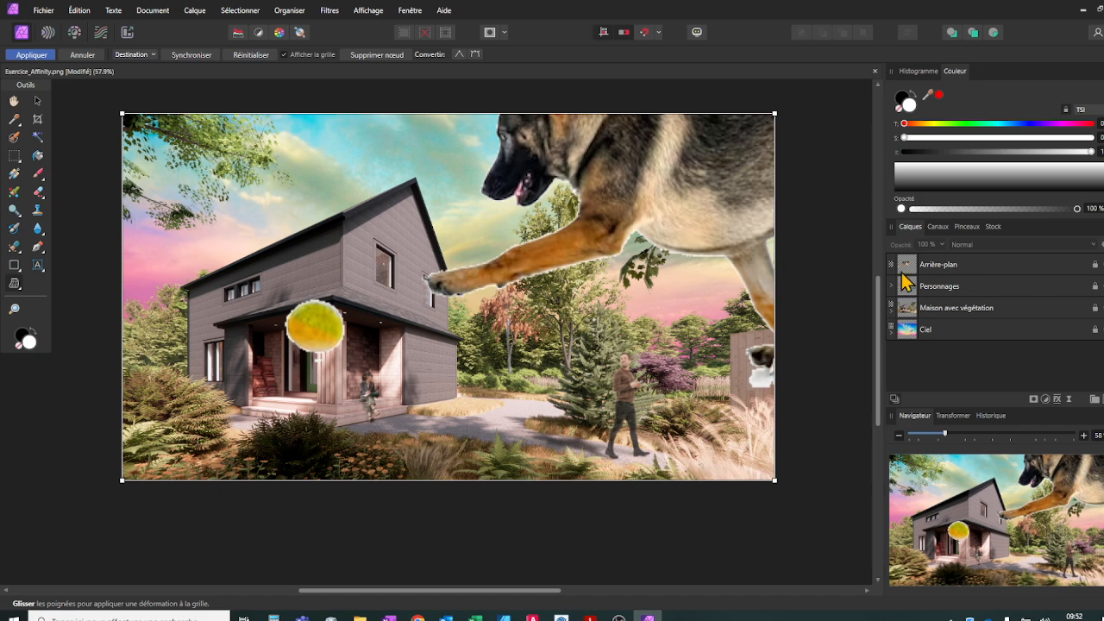
click(962, 265)
key(b)
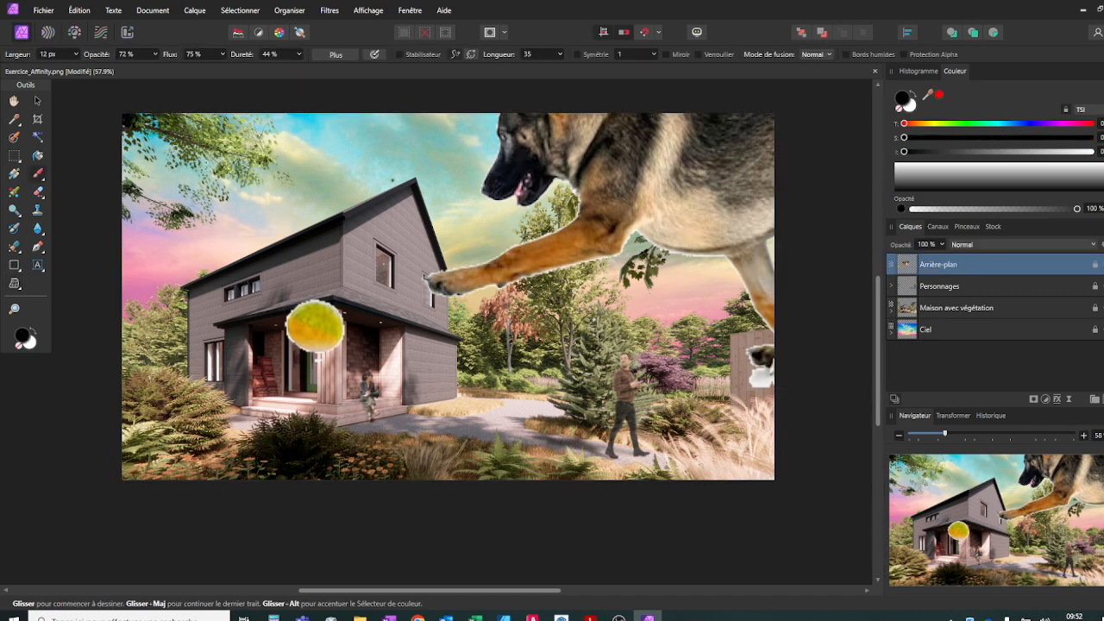
Select the Arrière-plan dog layer with the Move tool and unlock it.
click(37, 100)
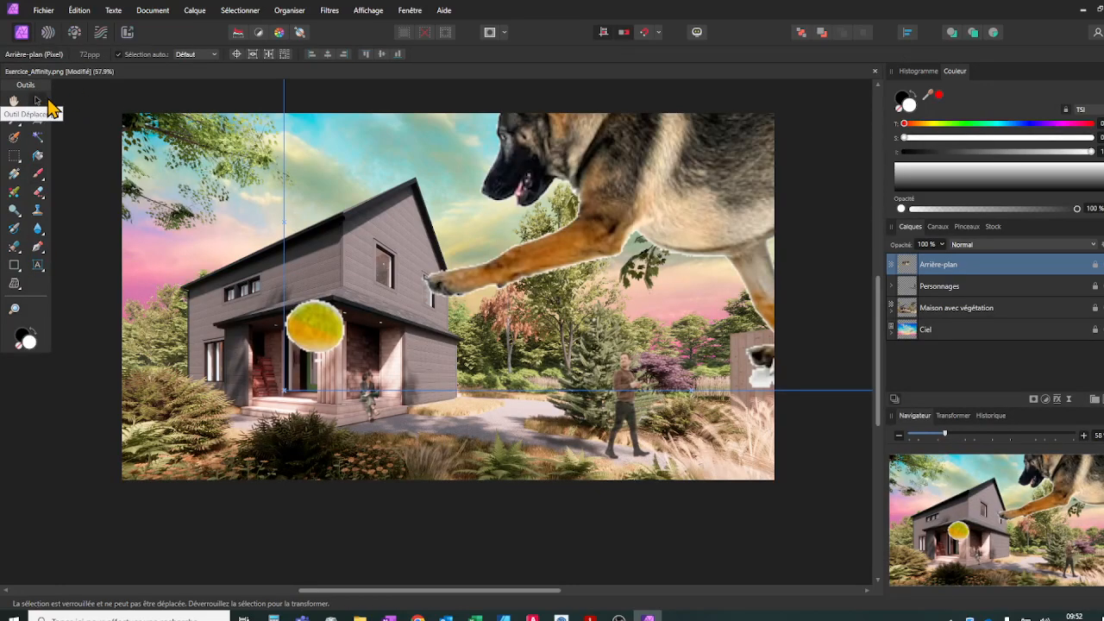
scroll(566, 230, down, 3)
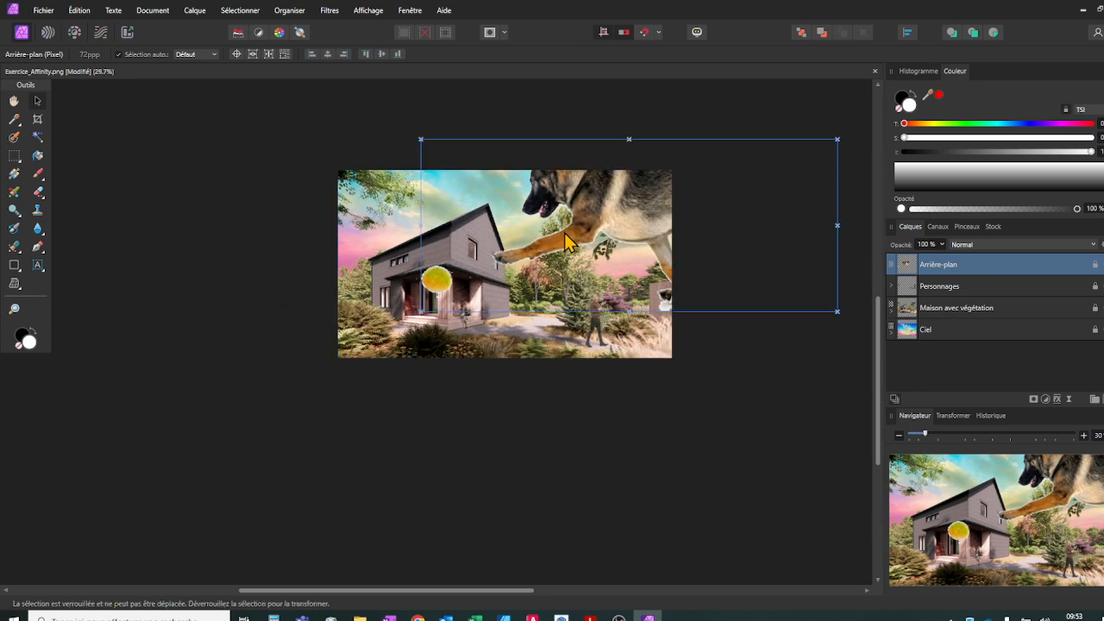
click(813, 174)
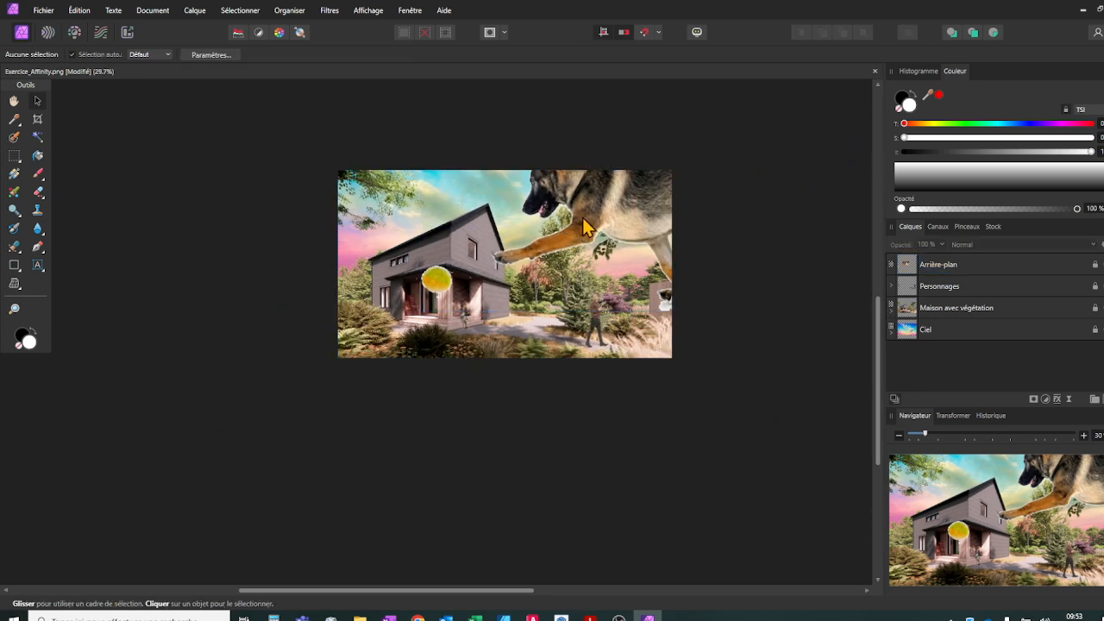
click(1035, 264)
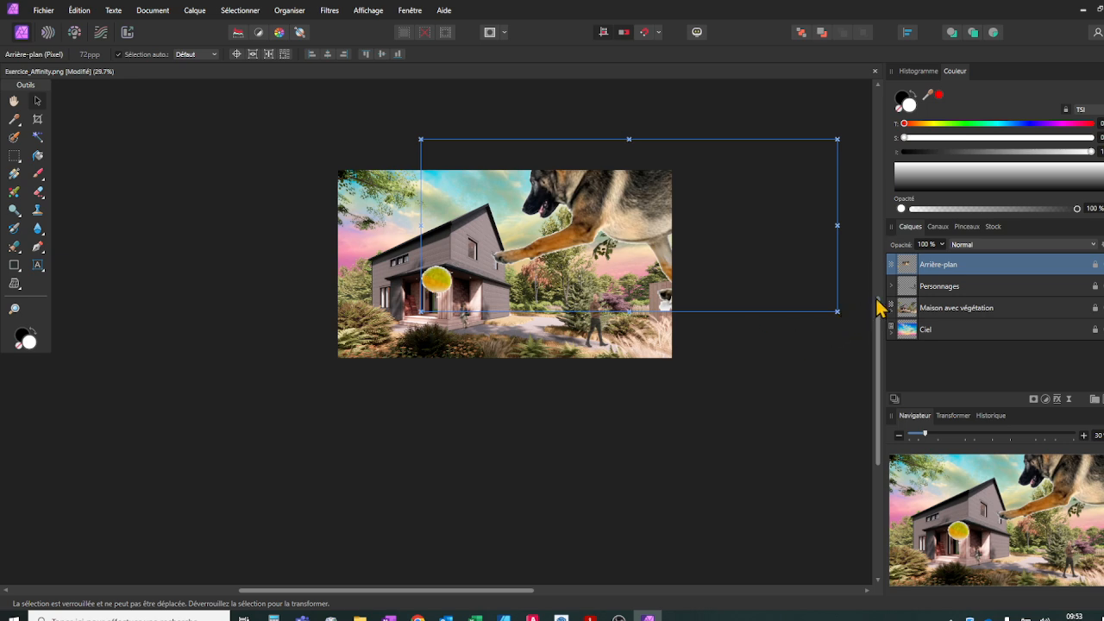
click(1098, 264)
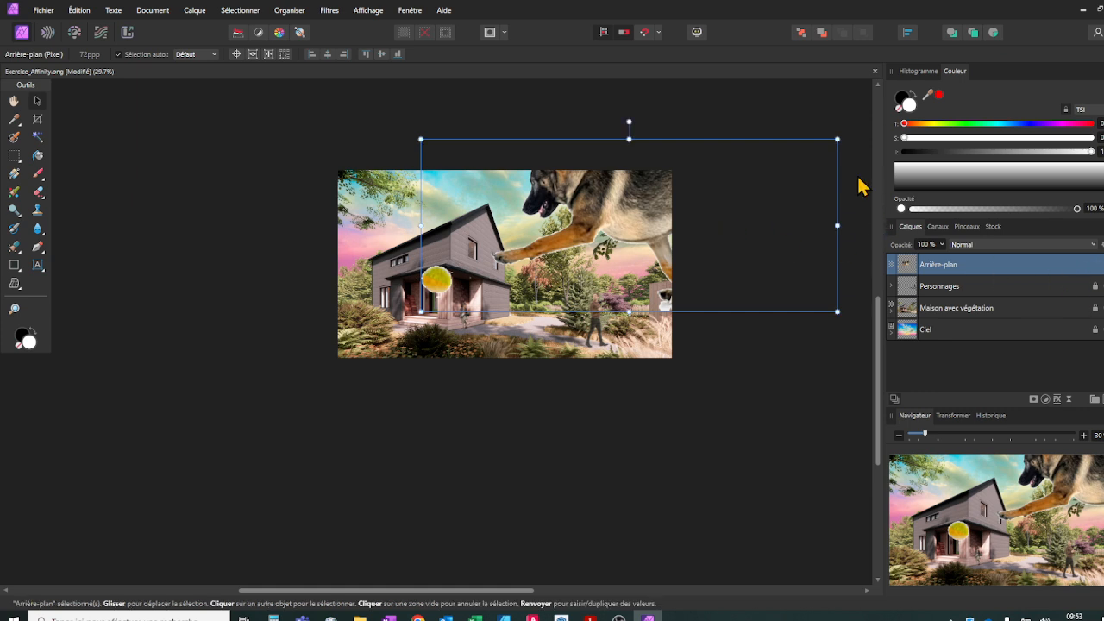
Scale the oversized dog down proportionally and place it on the path between the house and the walking man.
drag(837, 139, 591, 293)
drag(437, 346, 497, 320)
drag(566, 303, 552, 319)
Refine the dog's size and position so it runs along the gravel path in proportion to the people.
scroll(519, 331, up, 5)
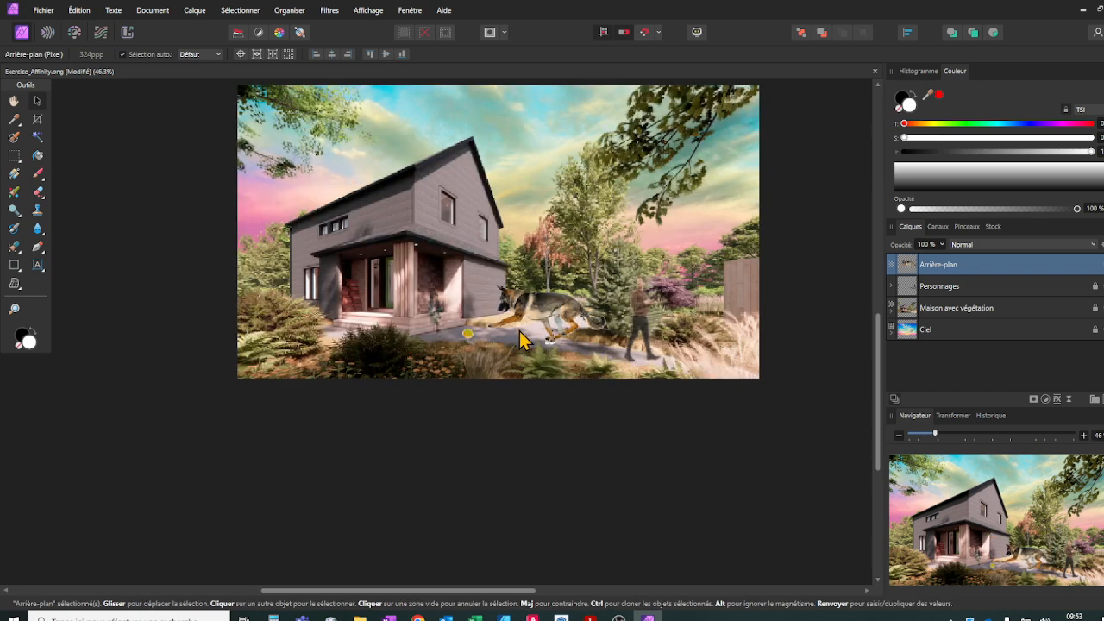
drag(412, 359, 522, 320)
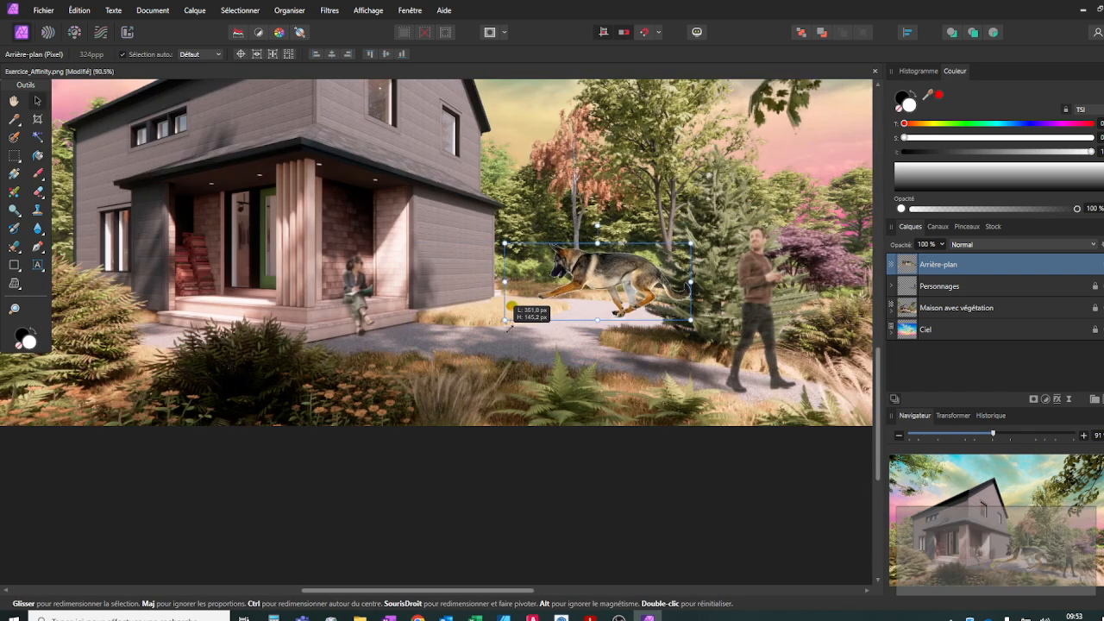
drag(639, 289, 577, 319)
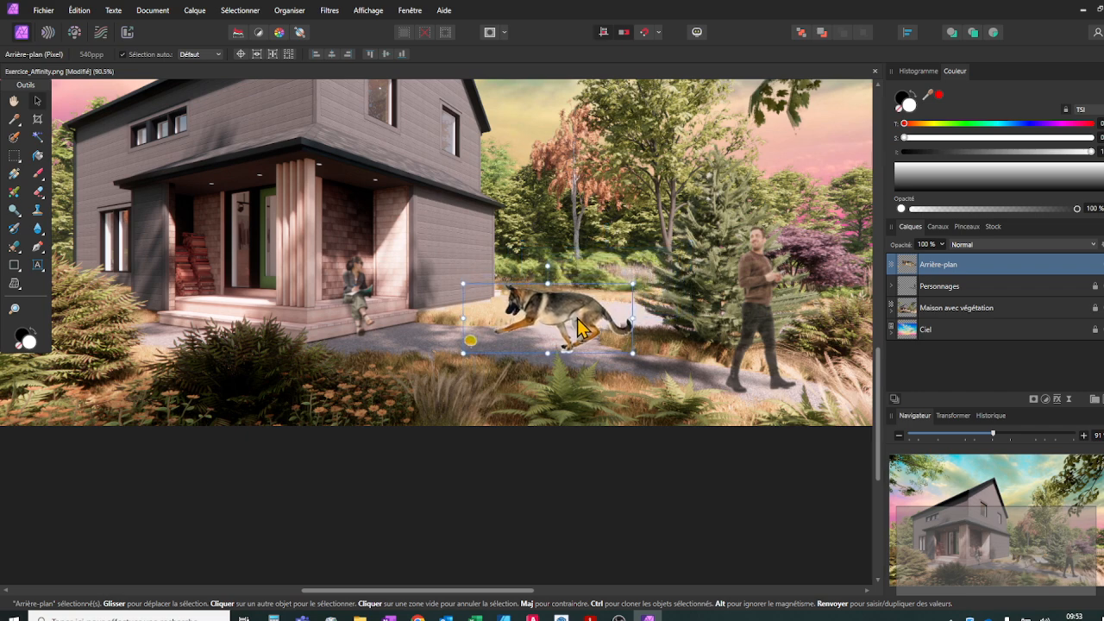
drag(462, 354, 497, 340)
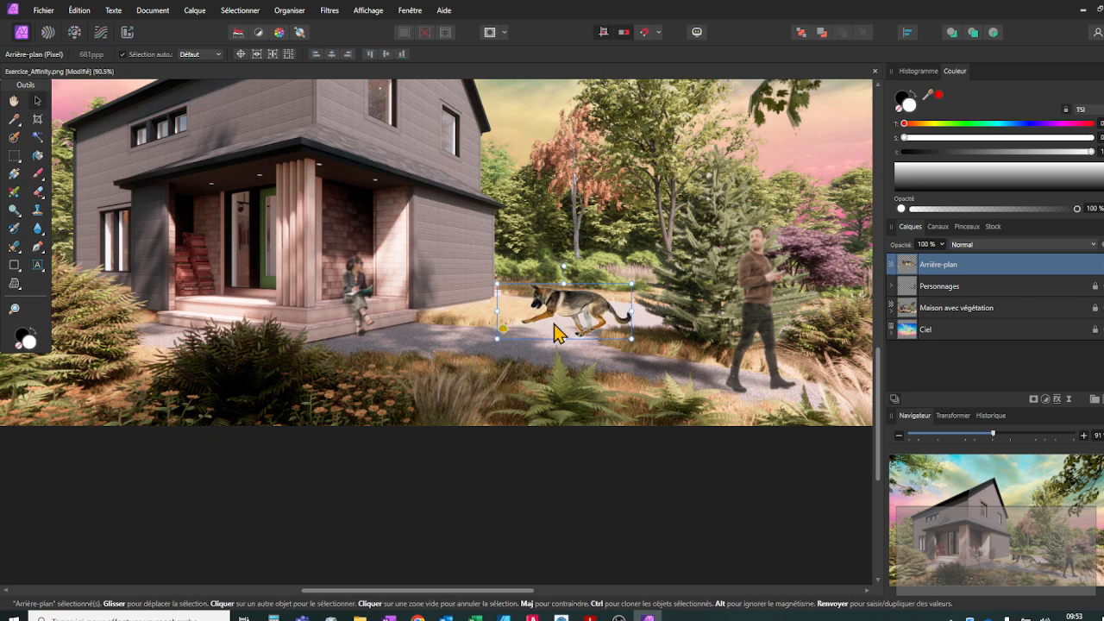
drag(580, 323, 564, 339)
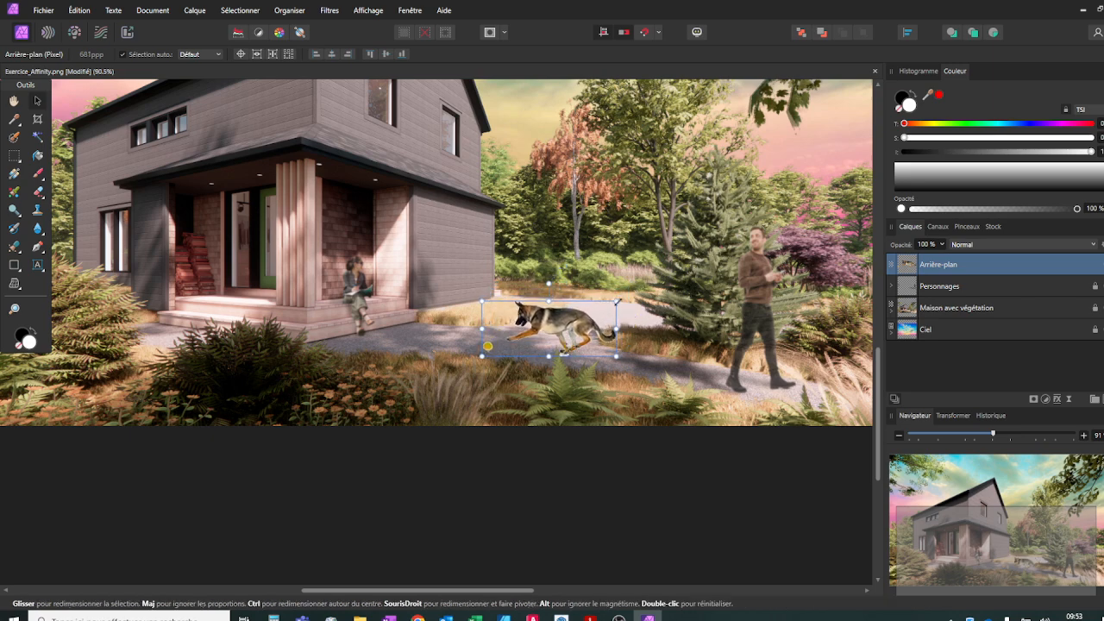
drag(617, 301, 623, 298)
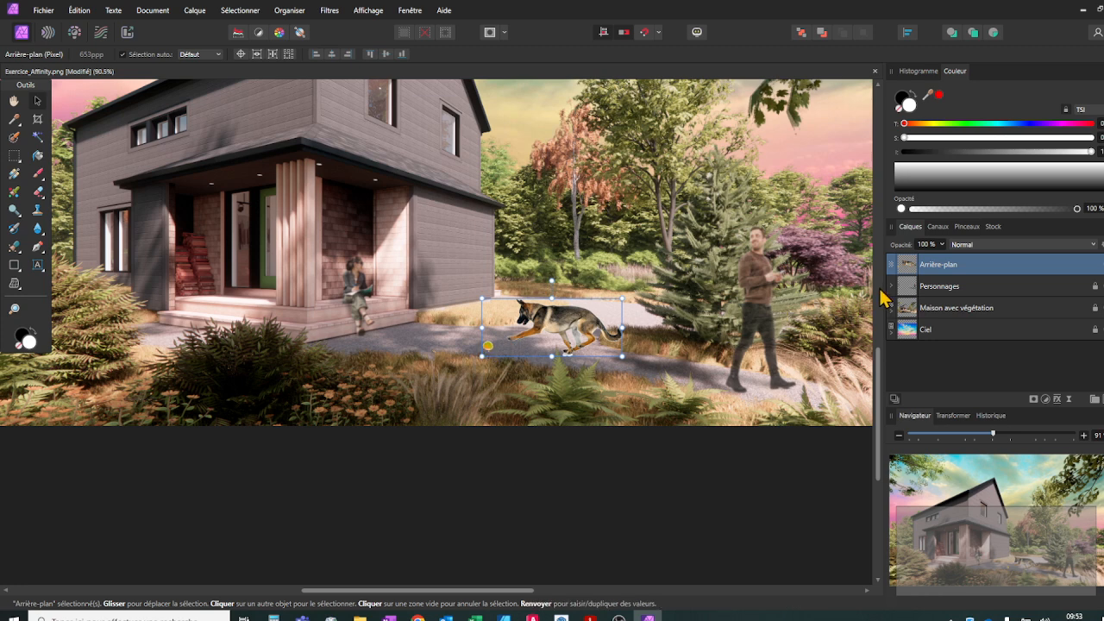
Rename the Arrière-plan dog layer as Berger Allemand.
double_click(961, 264)
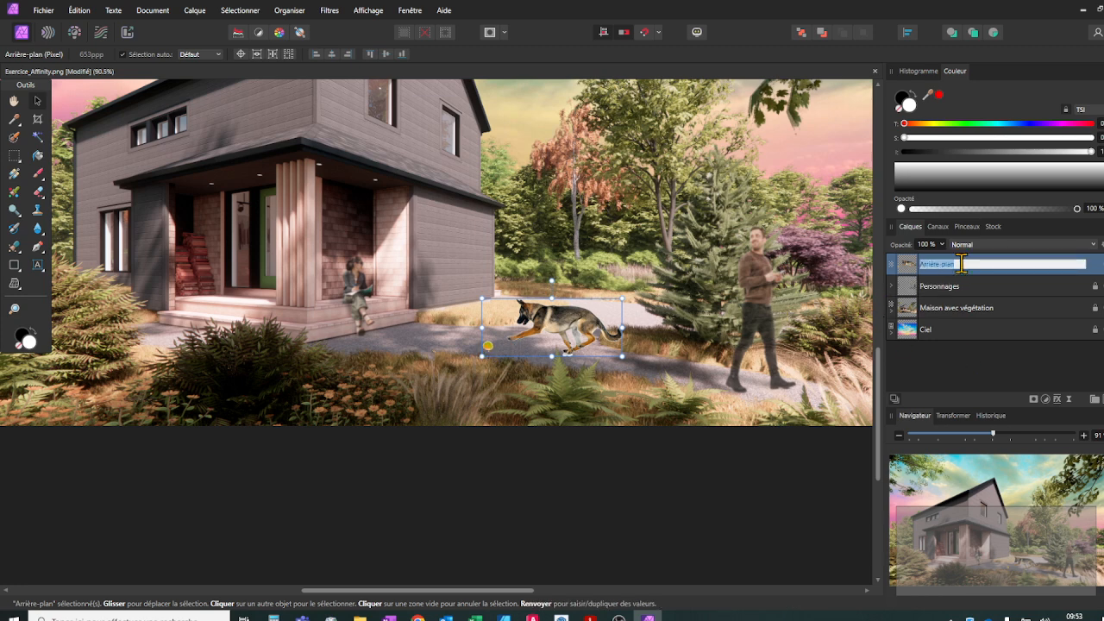
text(Berger Allemand)
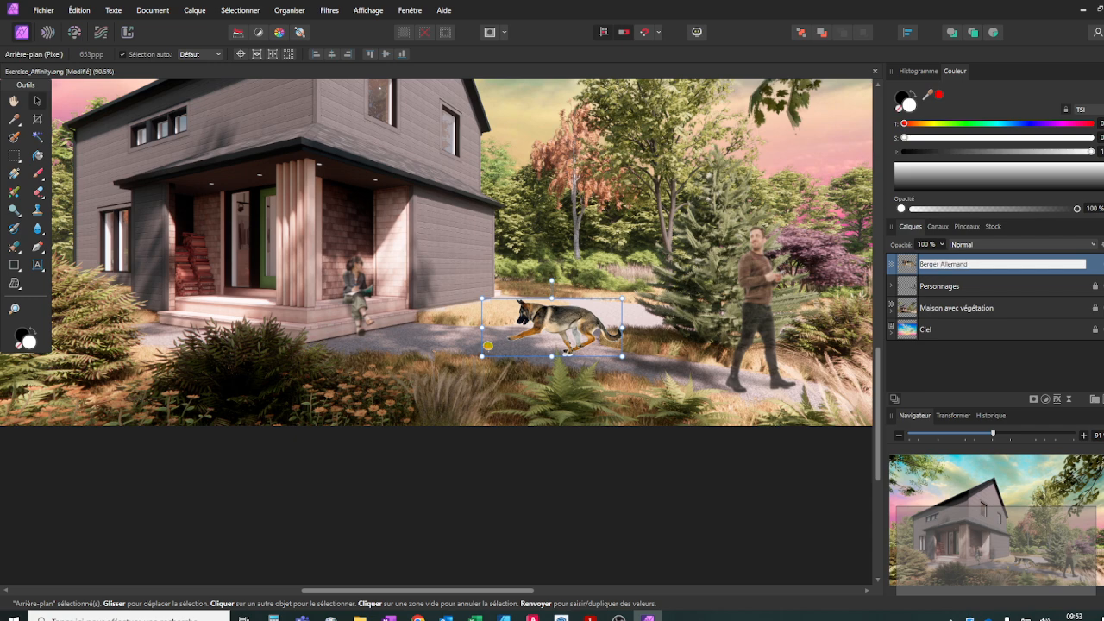
key(Return)
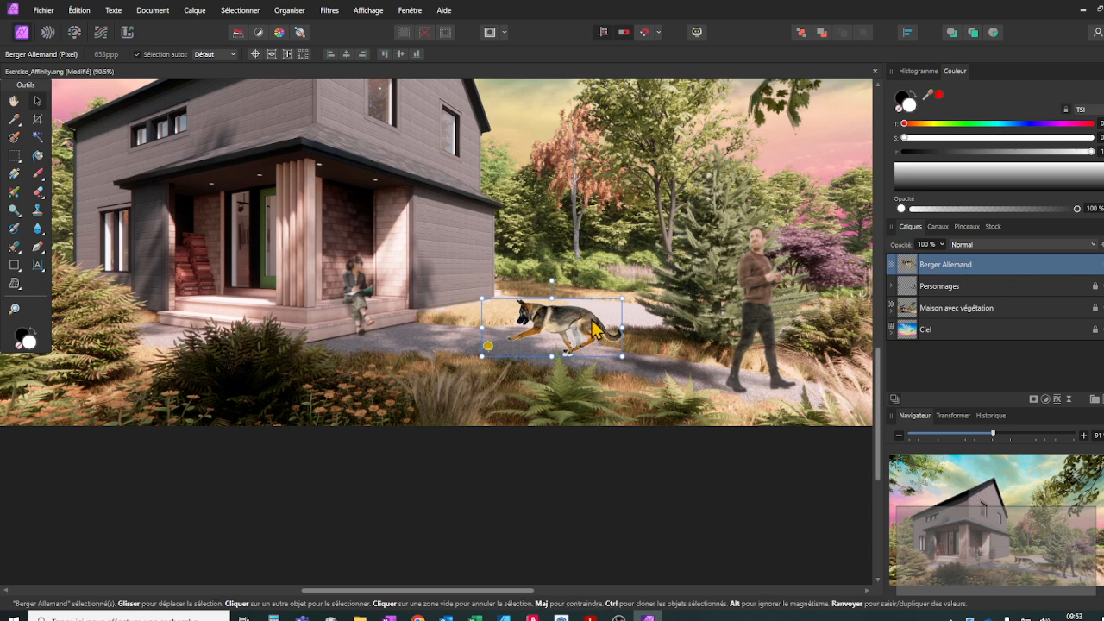
Set the Berger Allemand layer's opacity to 80 %.
click(944, 245)
drag(943, 264, 931, 264)
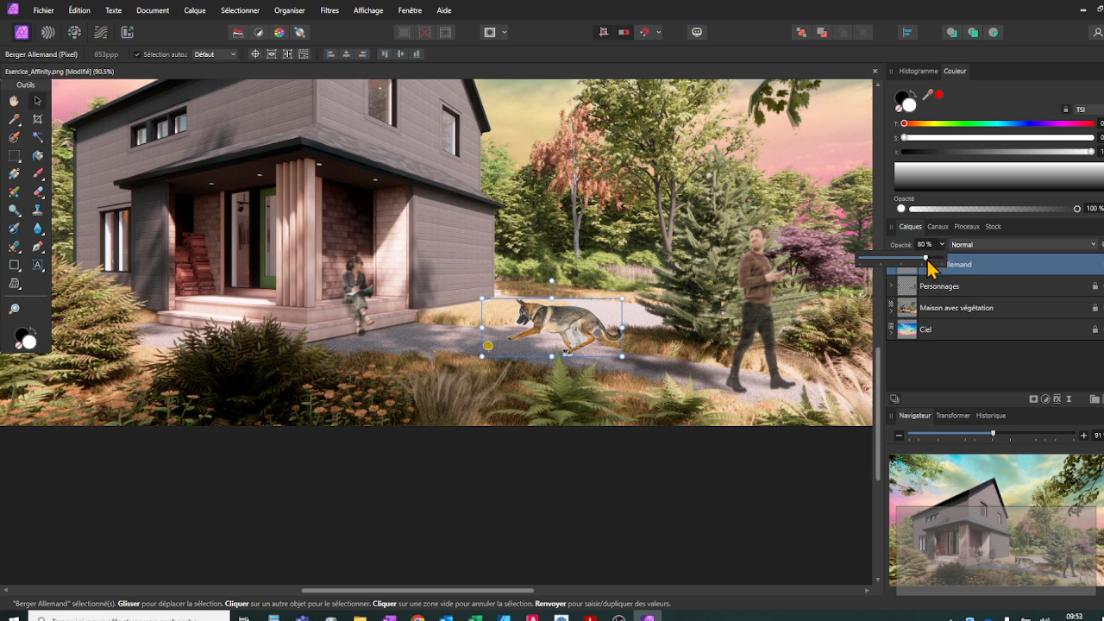
click(1060, 375)
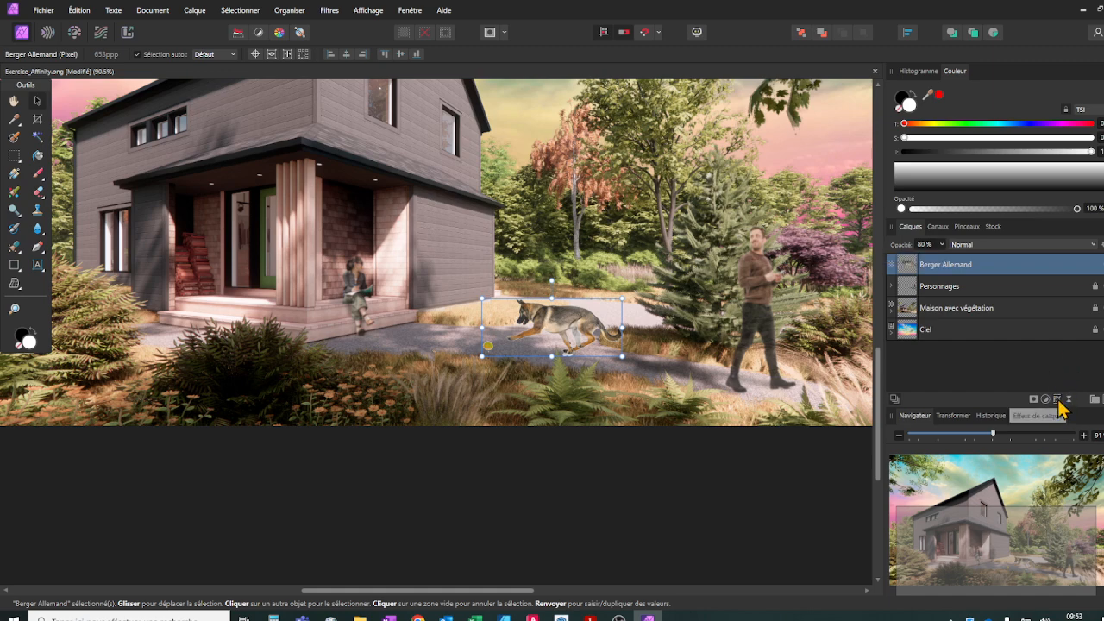
Apply a Gaussian blur layer effect with a 0.2 px radius to the Berger Allemand layer.
click(1057, 399)
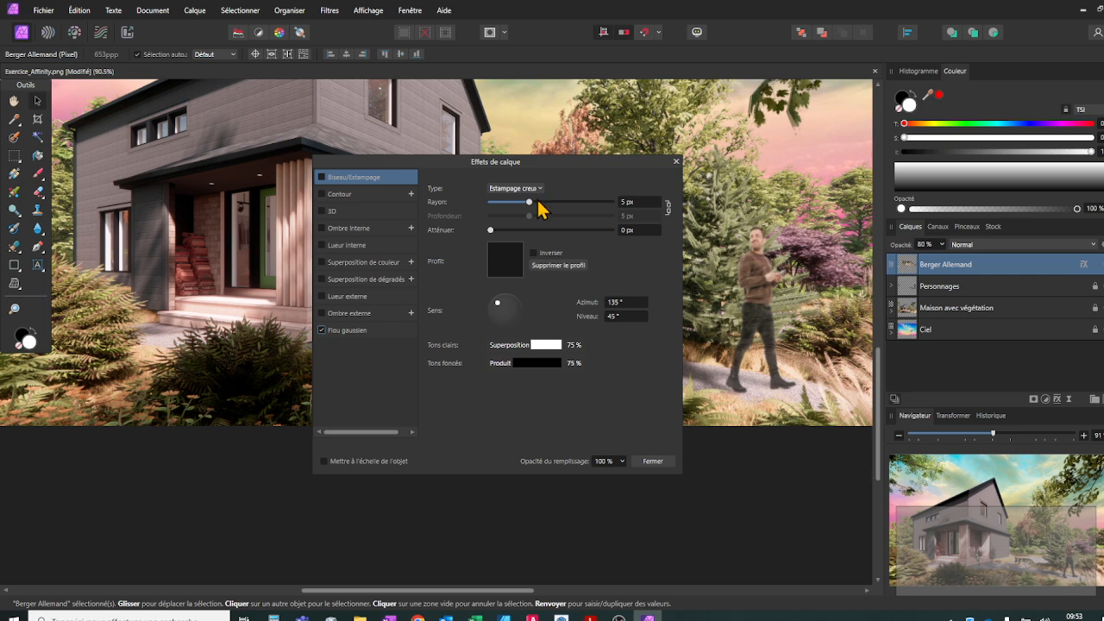
click(363, 335)
drag(528, 159, 216, 171)
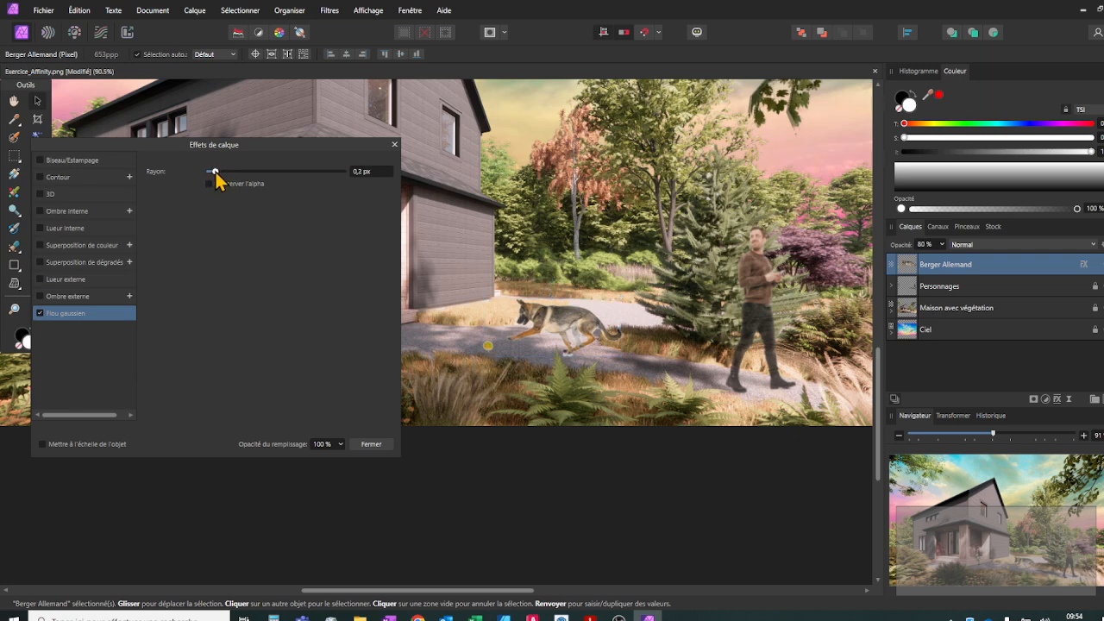
drag(215, 172, 215, 172)
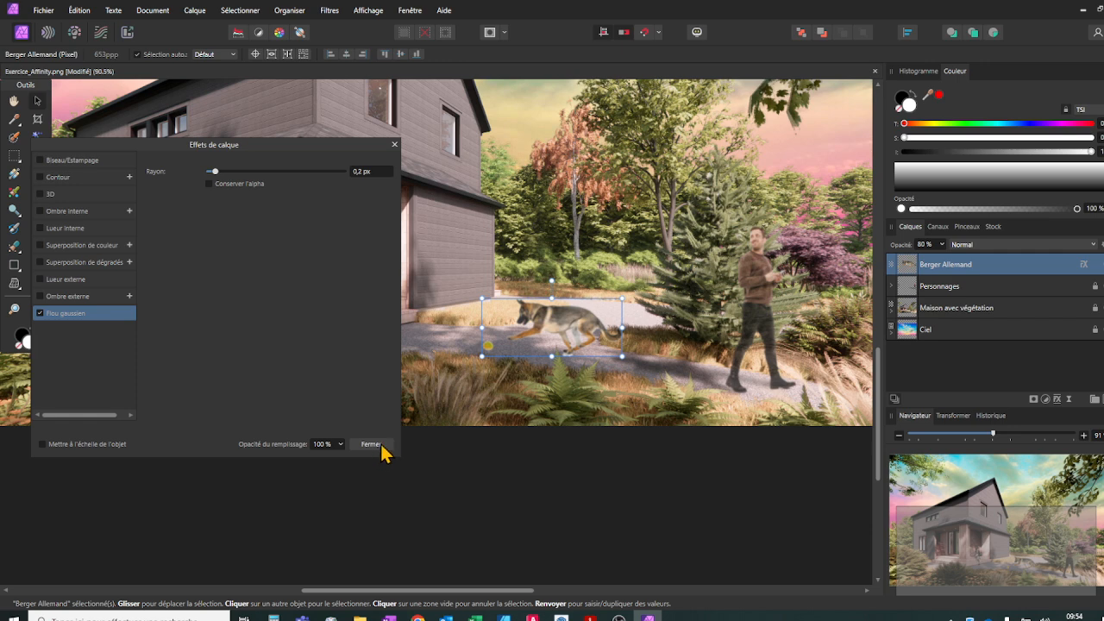
click(372, 445)
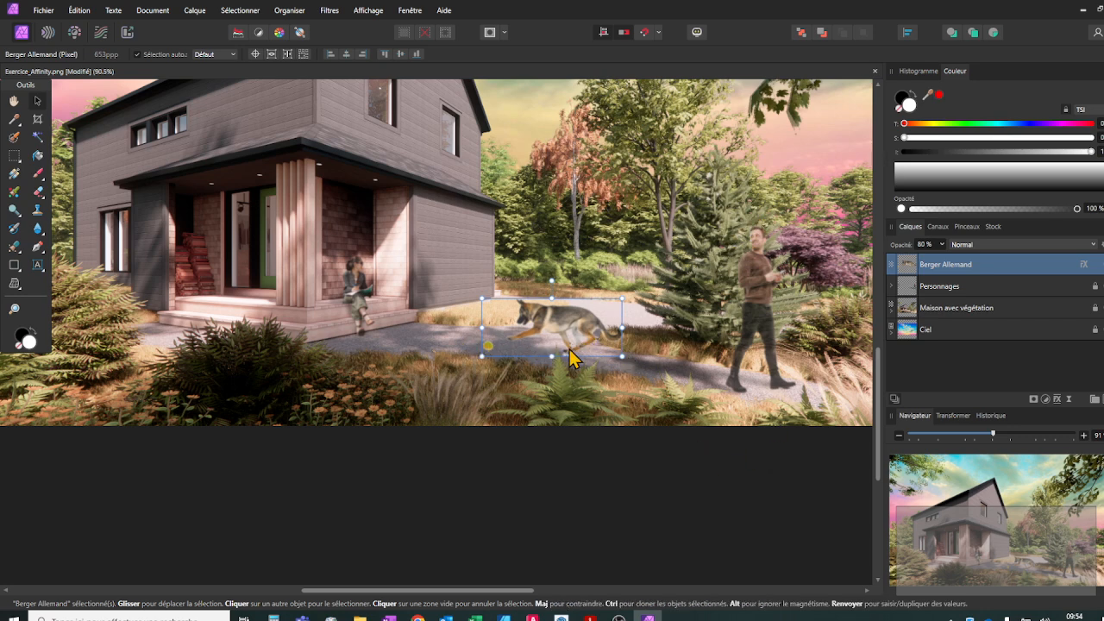
Duplicate the Berger Allemand layer.
double_click(984, 264)
key(Return)
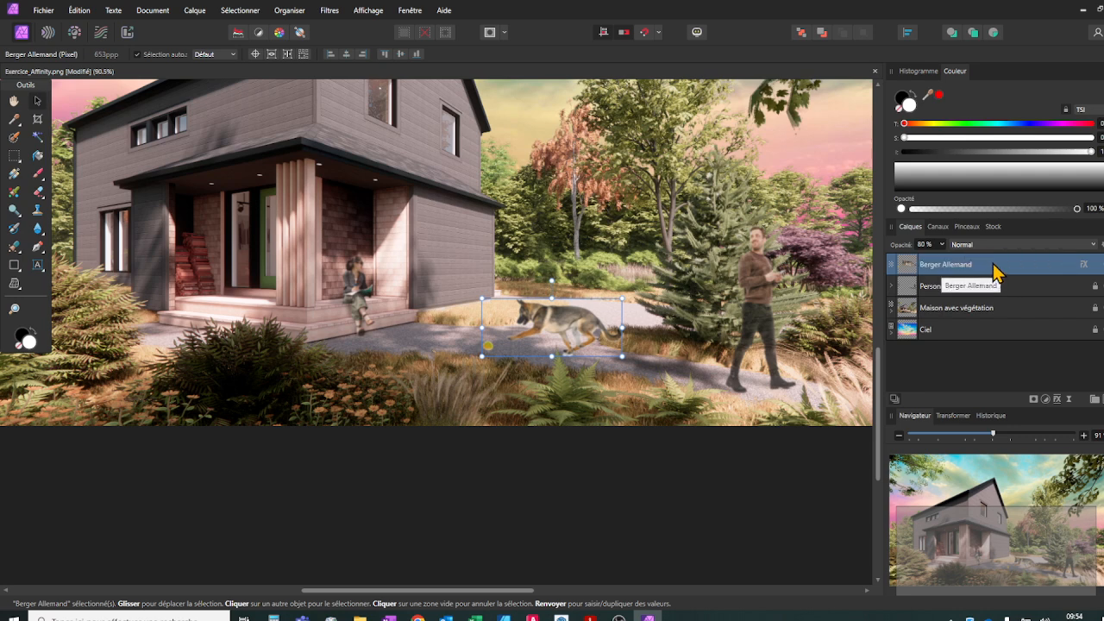
key(ctrl+j)
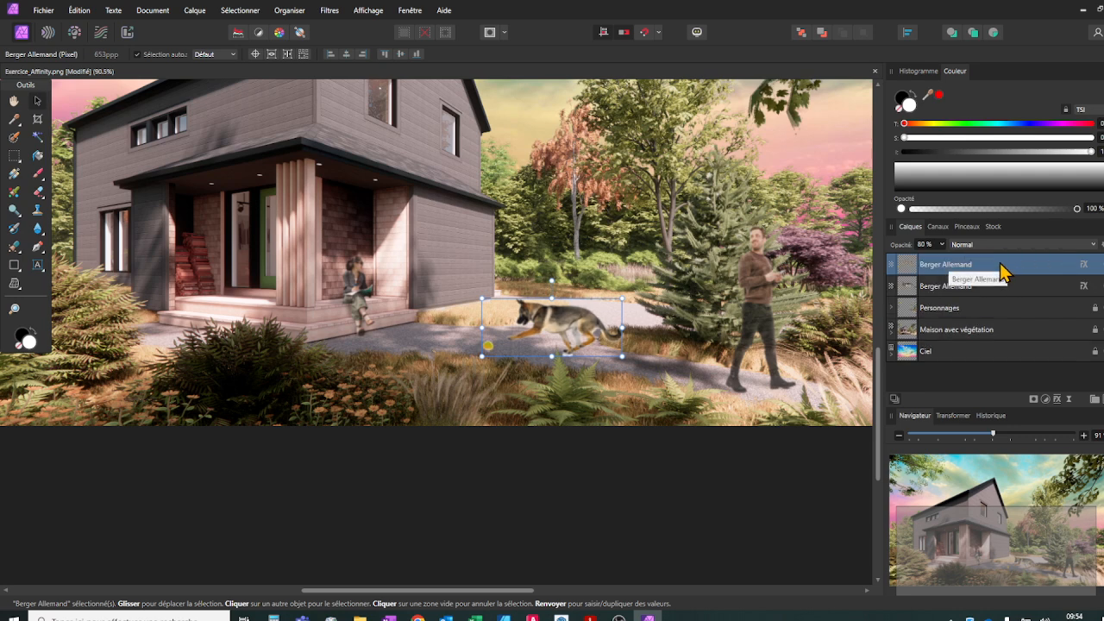
Darken the lower Berger Allemand layer with a TSI adjustment at -100 % luminosity, nested inside that layer so it affects only the dog copy.
click(968, 293)
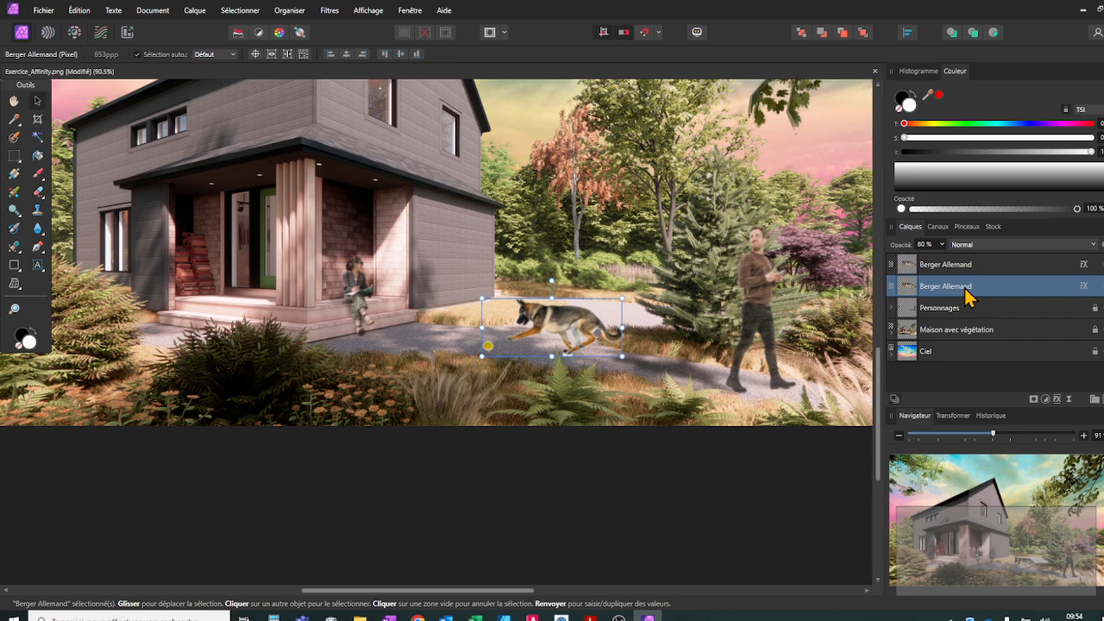
click(1046, 400)
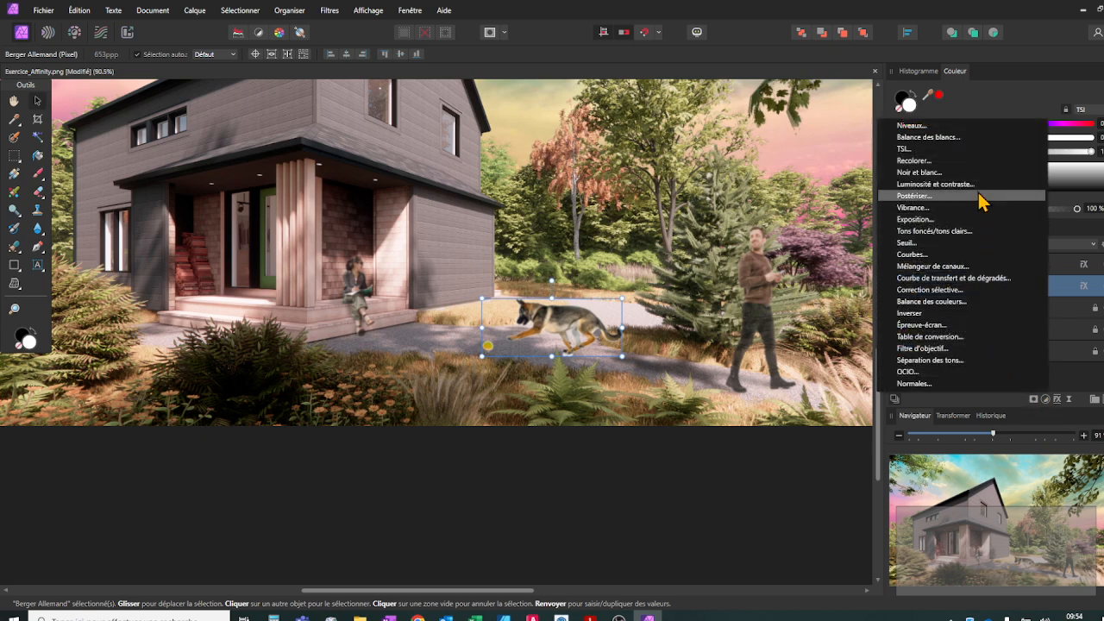
click(965, 153)
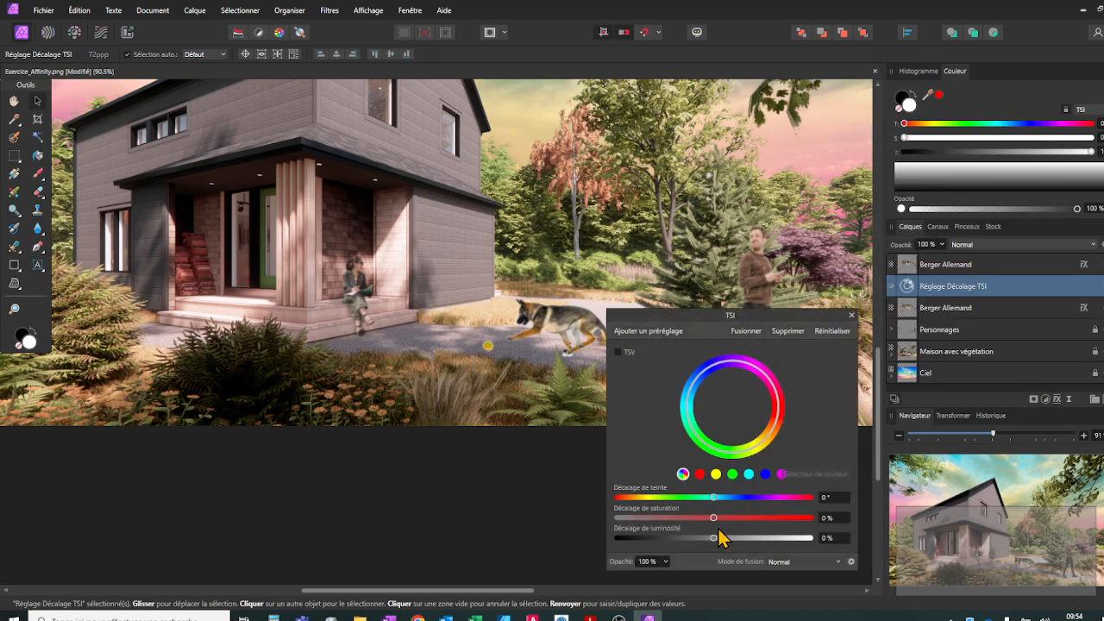
drag(718, 544, 578, 544)
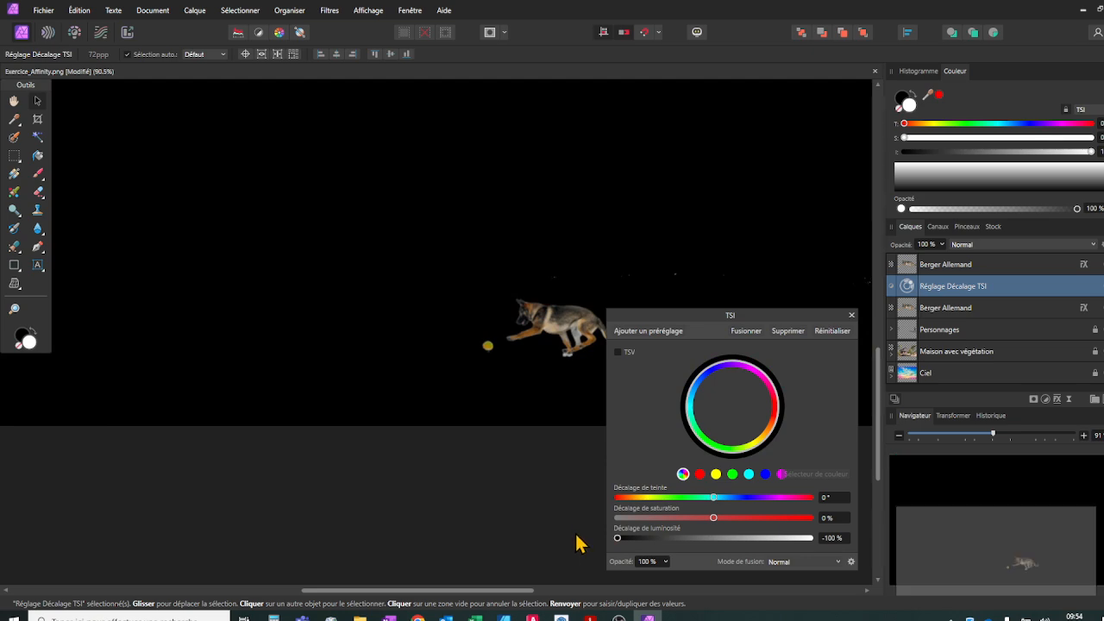
click(852, 315)
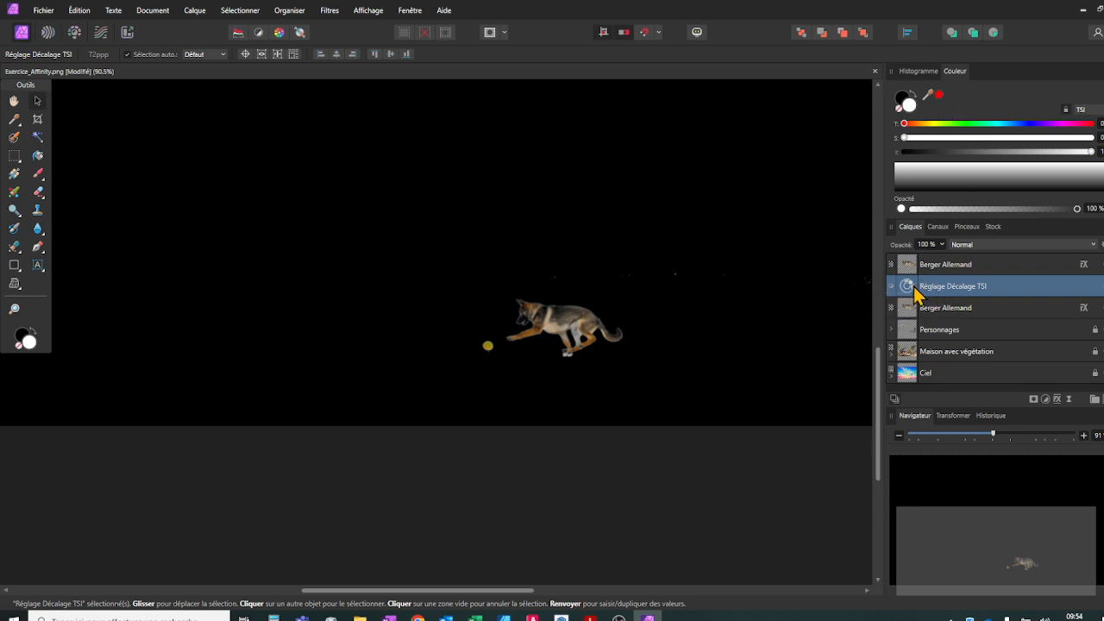
drag(912, 285, 928, 309)
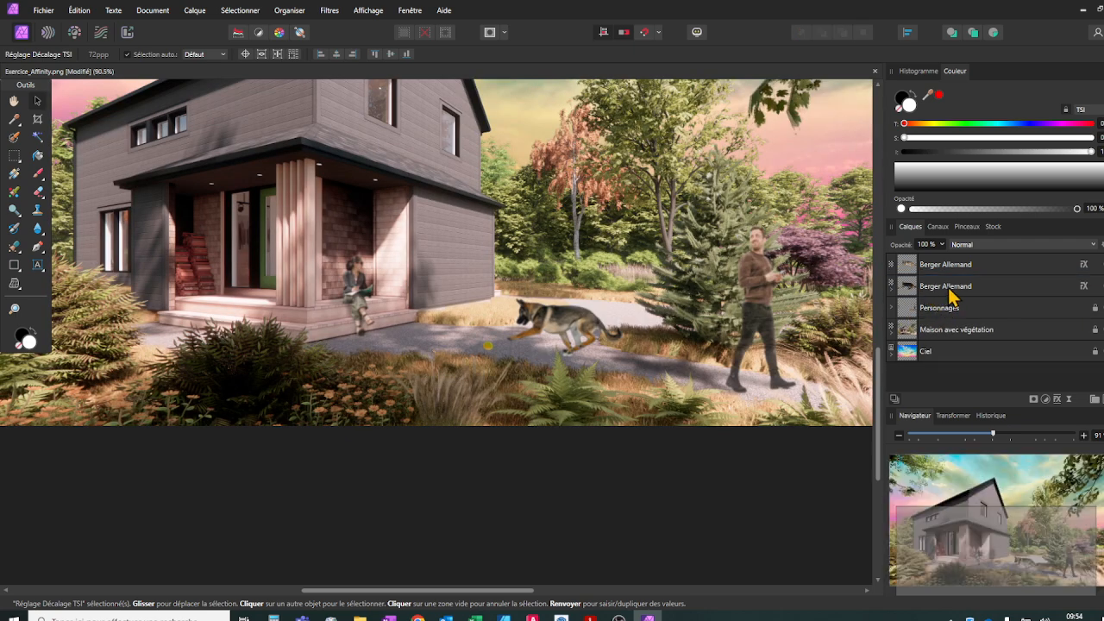
Rename the darkened lower Berger Allemand layer as Ombrage Berger Allemand.
click(932, 294)
double_click(932, 287)
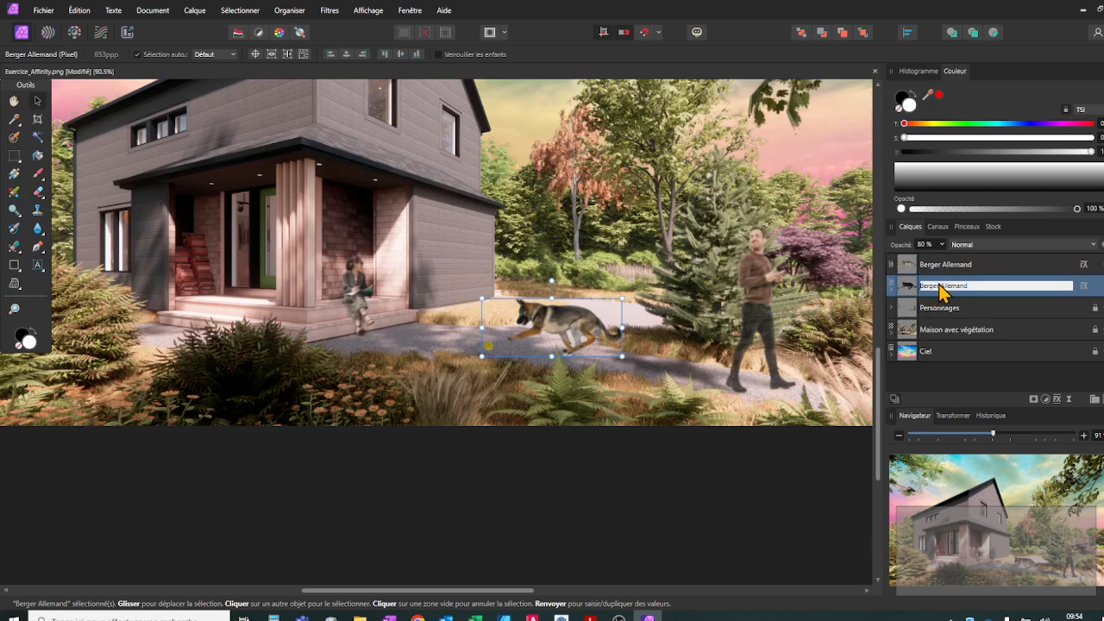
text(Ombrage)
key(Return)
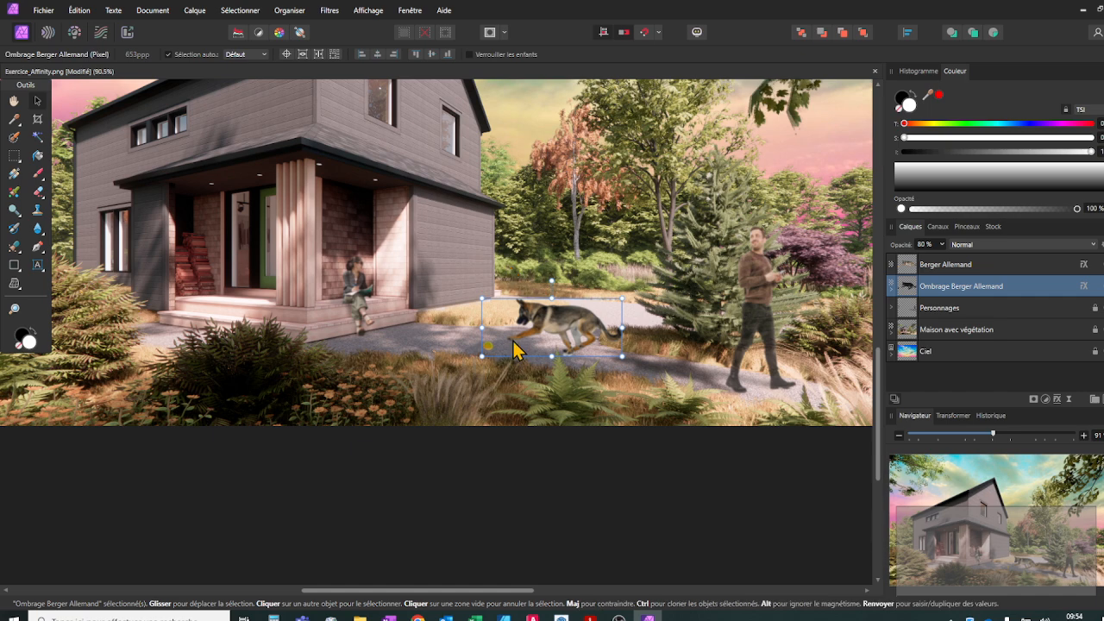
Mesh-warp the Ombrage Berger Allemand layer's upper-left corner down and outward along the path, adjusting the lower-left curve to lay the shadow on the ground.
click(14, 283)
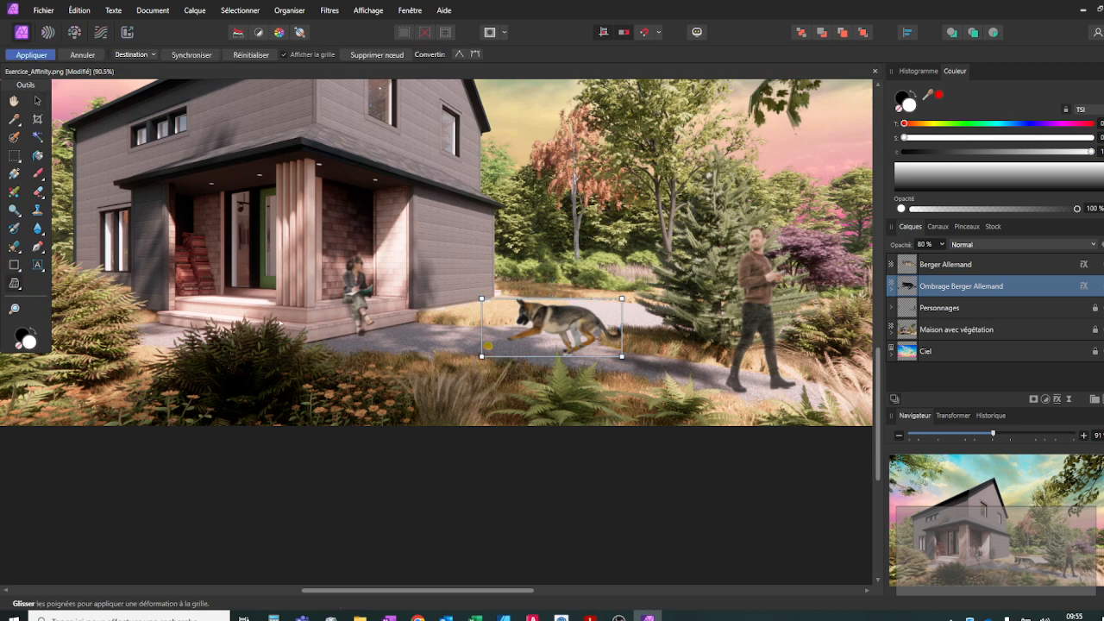
drag(481, 298, 529, 351)
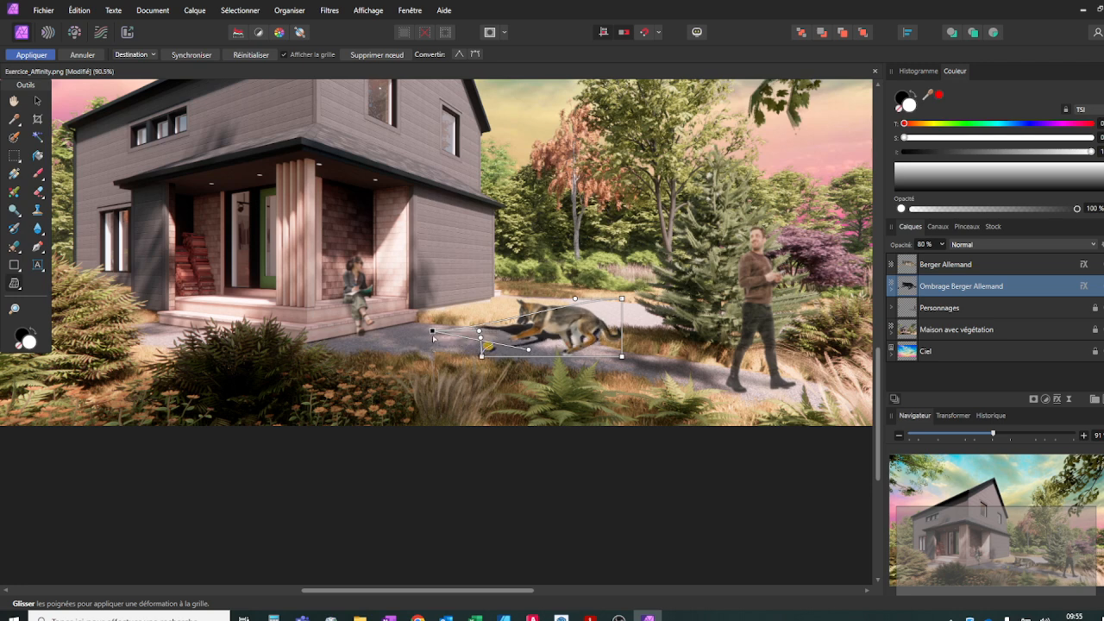
drag(433, 331, 396, 335)
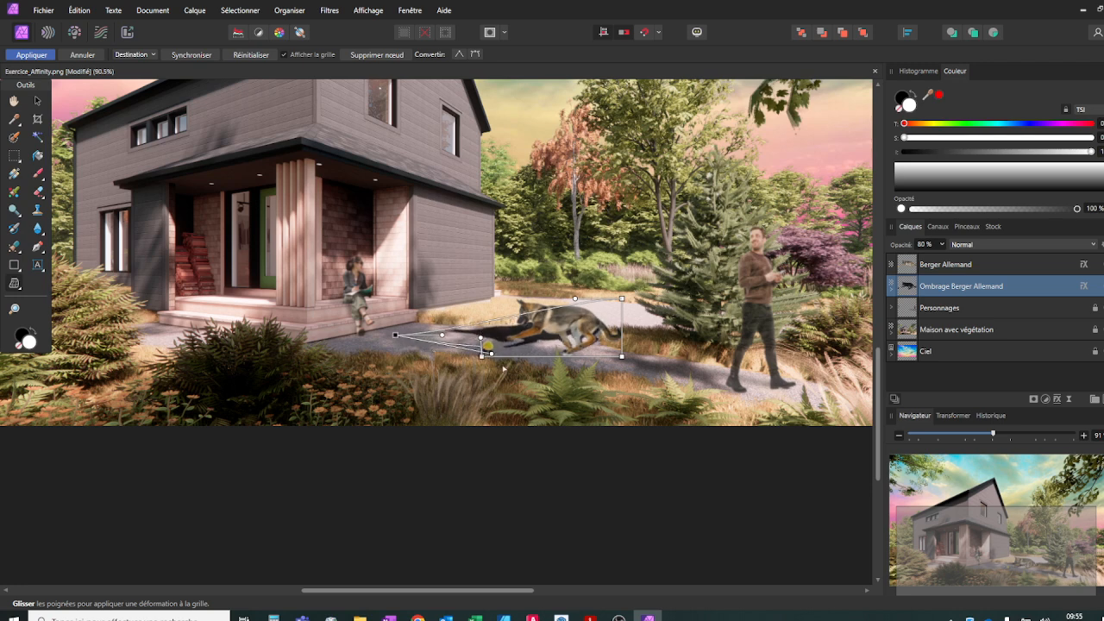
drag(465, 336, 492, 354)
scroll(492, 353, up, 8)
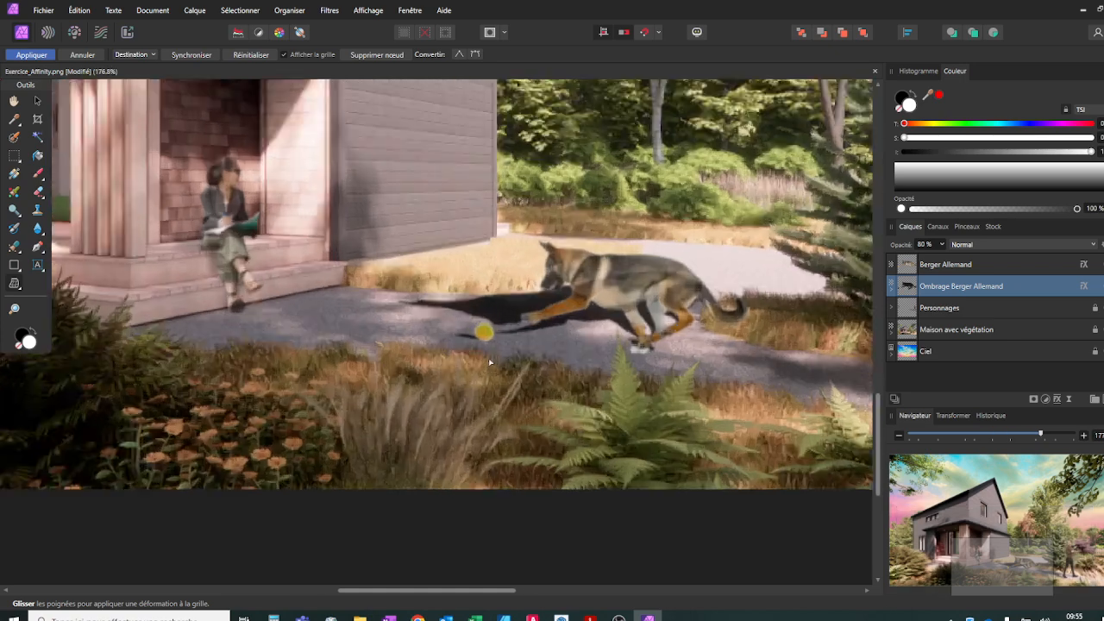
scroll(442, 313, down, 4)
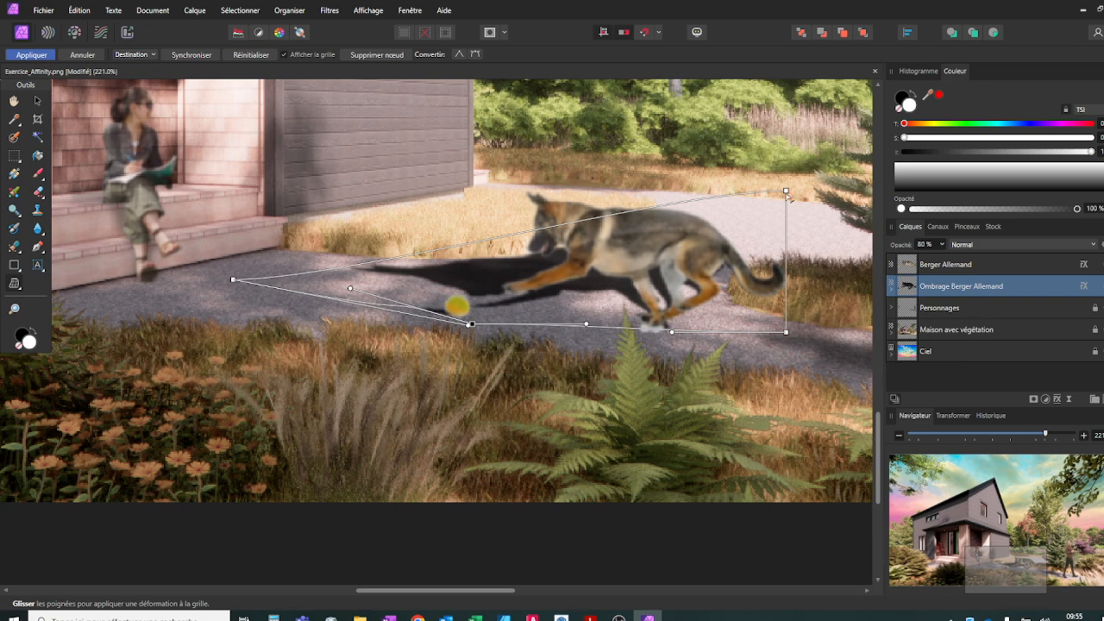
Flatten the shadow's right side by pulling the mesh's upper-right corner down behind the dog's front legs, straighten the edge curves, and apply the warp.
click(786, 190)
drag(785, 191, 530, 247)
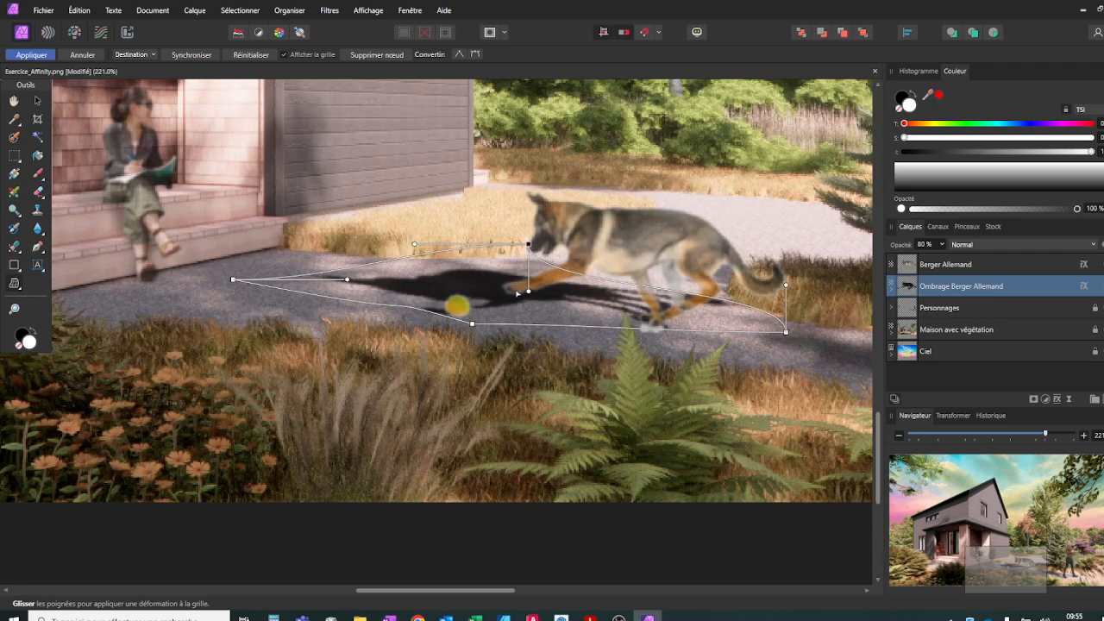
drag(530, 294, 619, 261)
drag(528, 246, 495, 261)
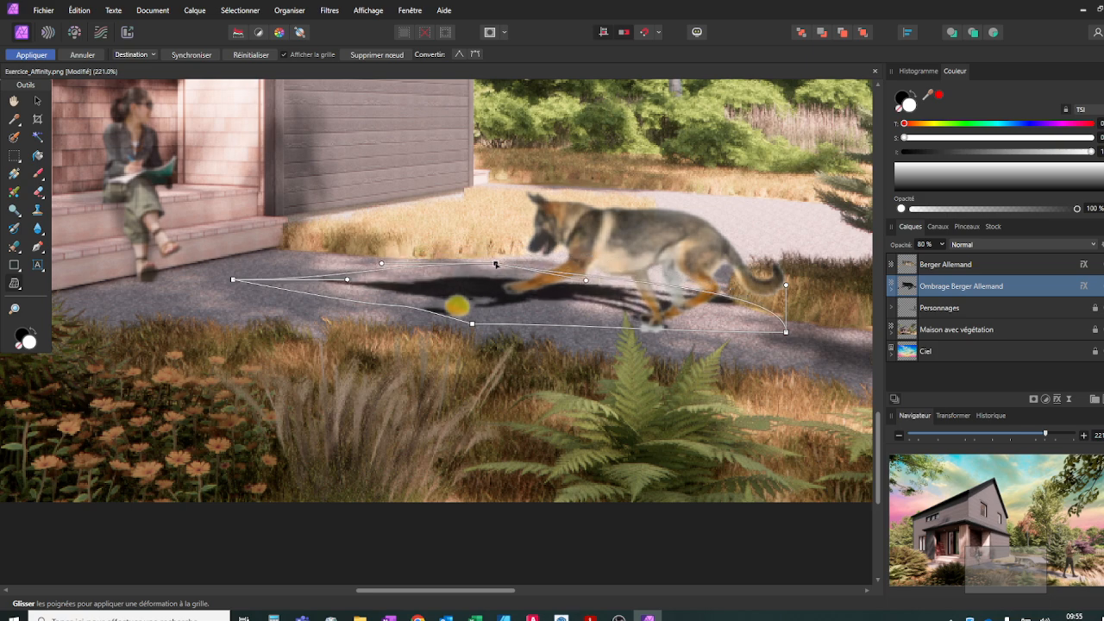
click(786, 332)
drag(786, 285, 697, 307)
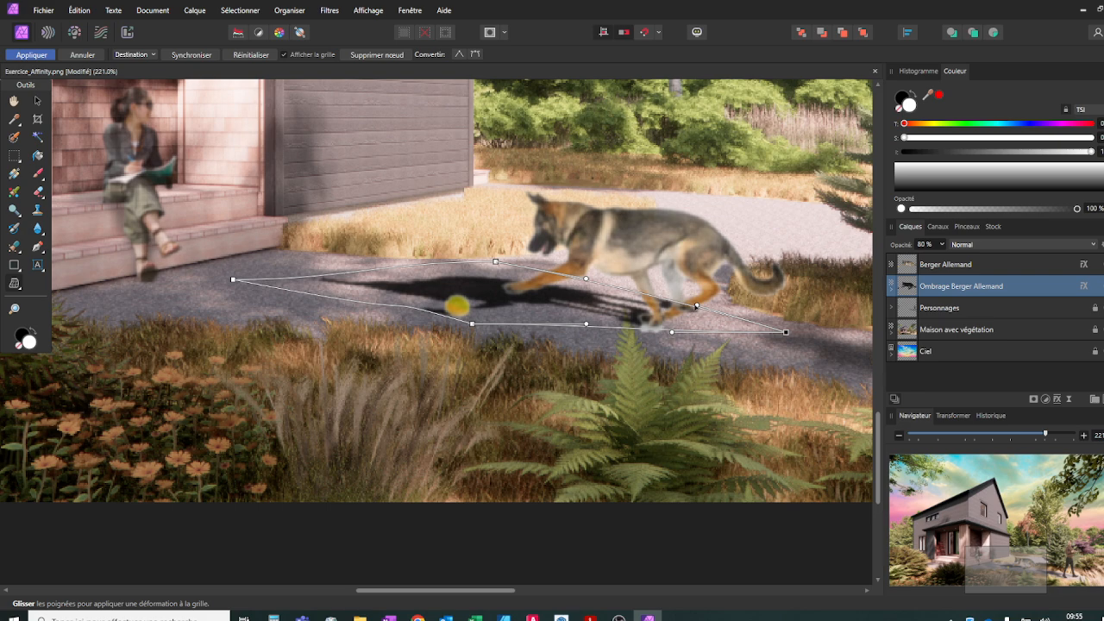
key(Return)
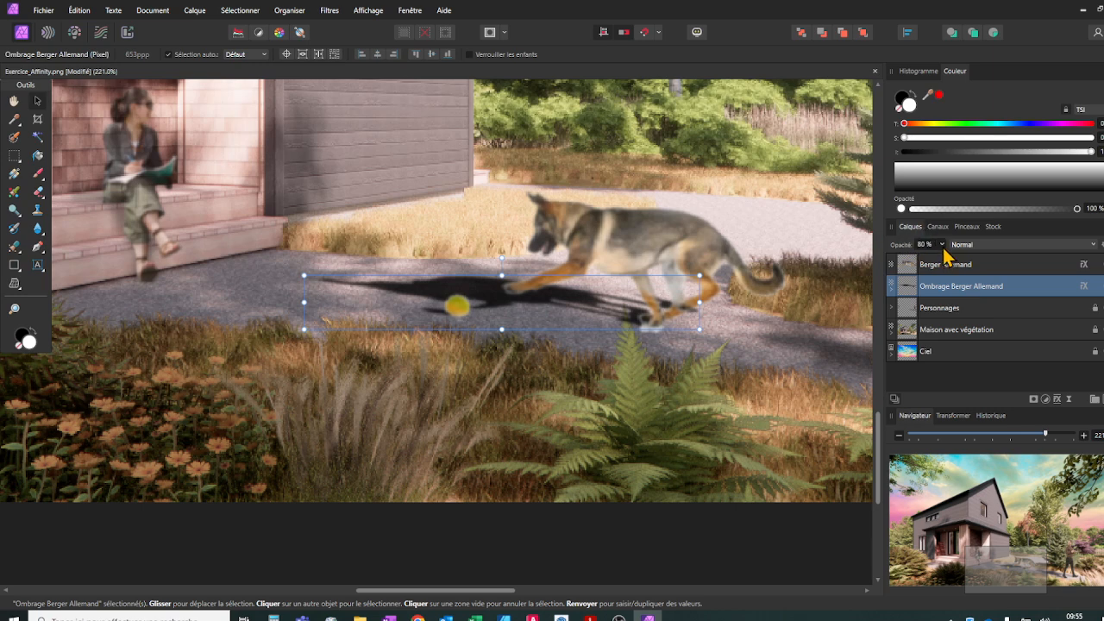
Set the Ombrage Berger Allemand layer's opacity to 50 % and its Gaussian blur radius to 1.1 px, then deselect it.
drag(942, 250, 917, 257)
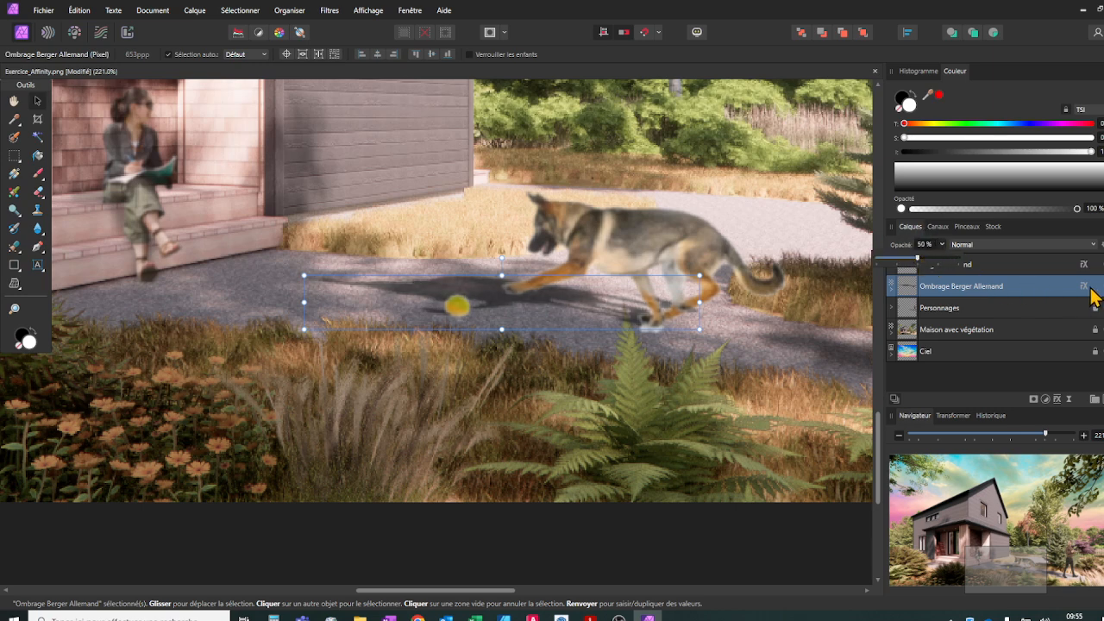
click(1085, 287)
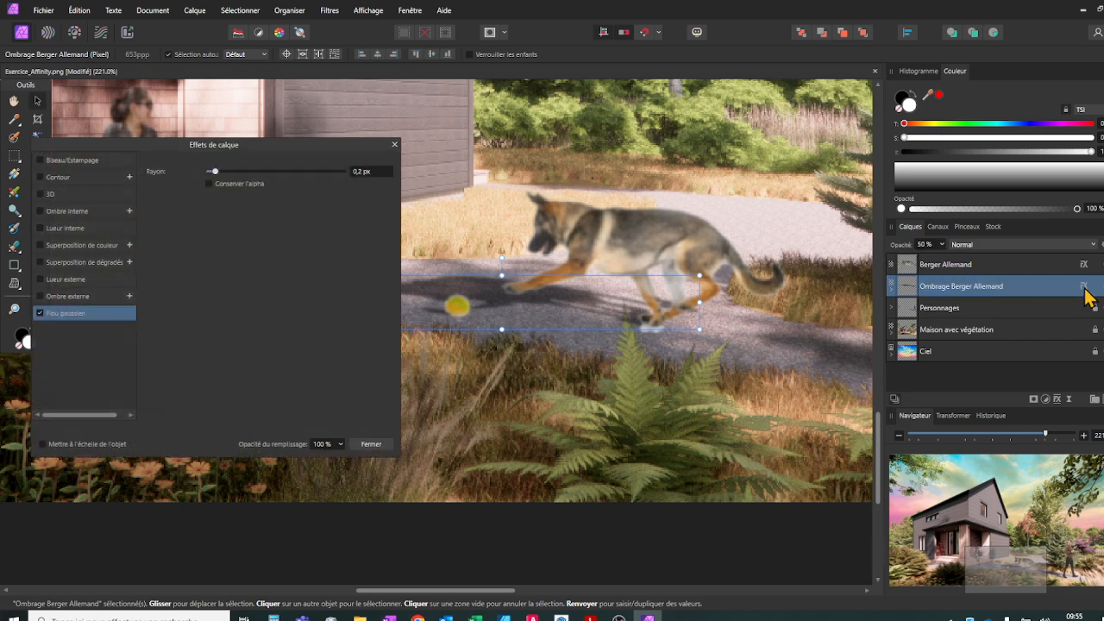
drag(217, 171, 239, 175)
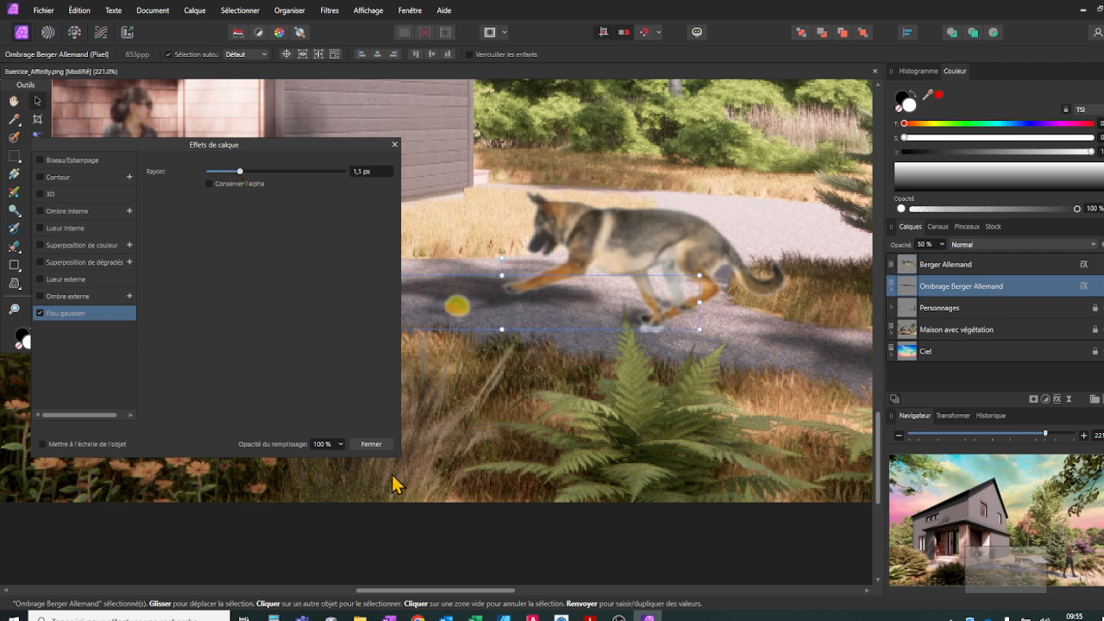
click(371, 443)
scroll(504, 309, down, 6)
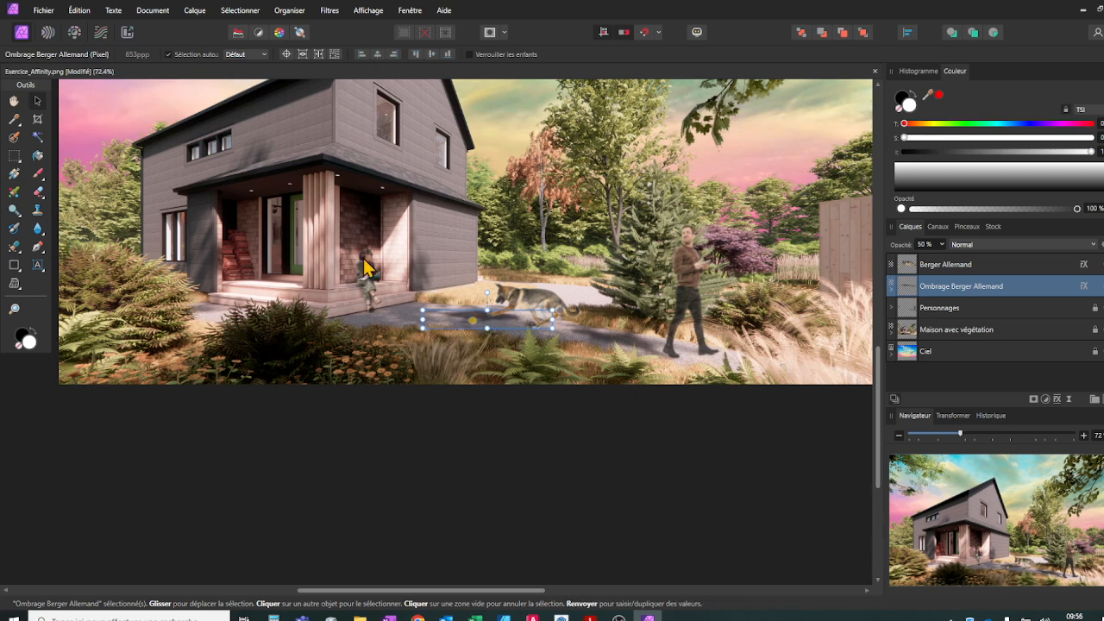
click(523, 441)
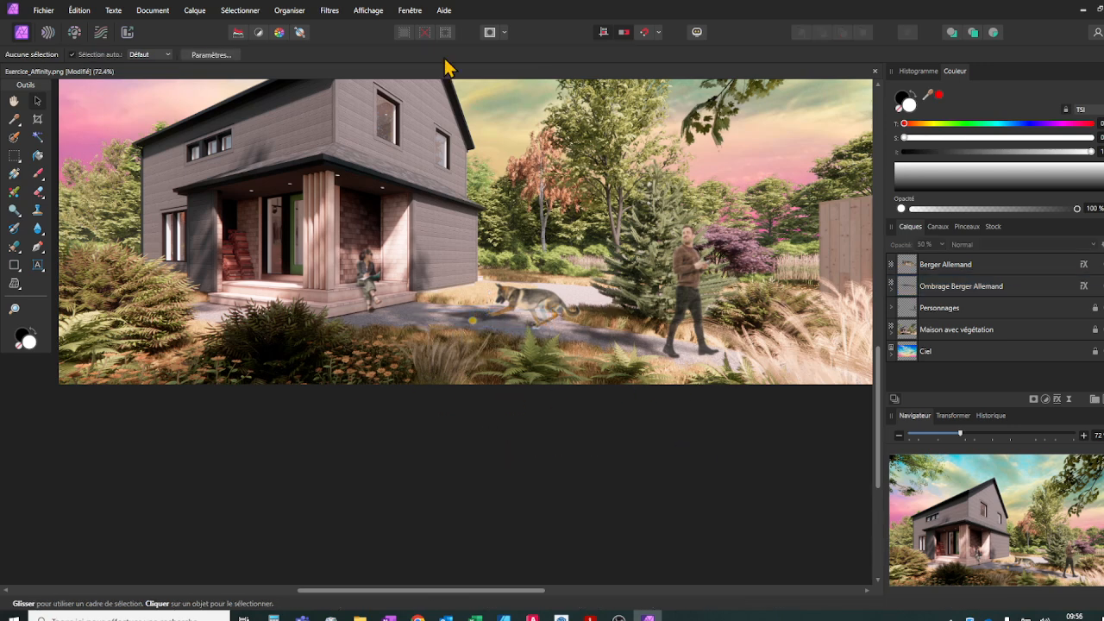
scroll(514, 333, up, 5)
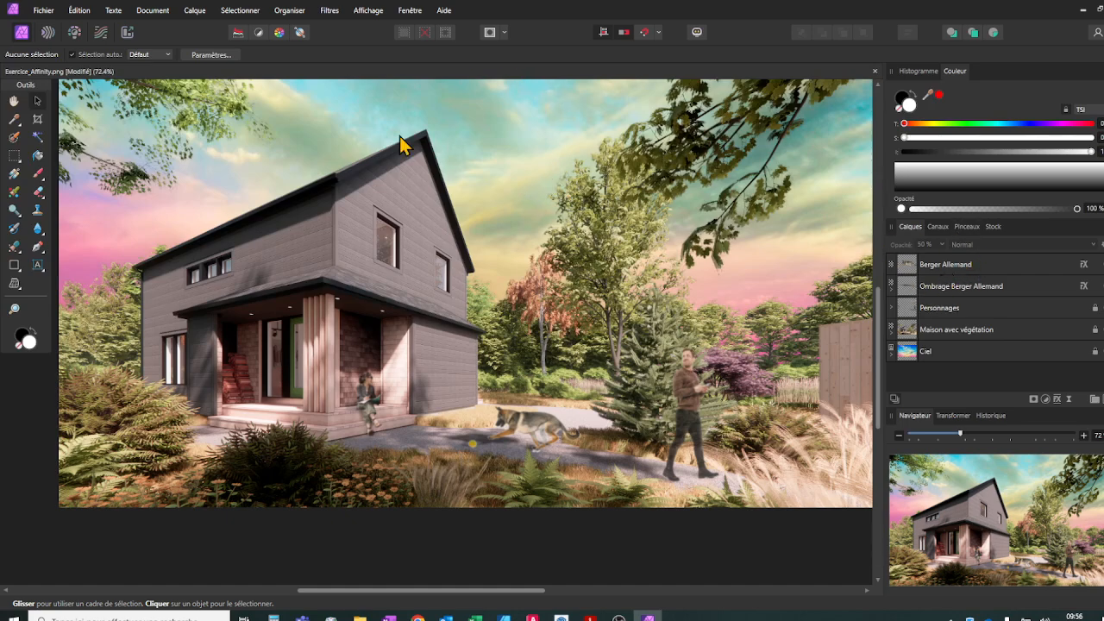
Open the image EnvoléeOiseaux.png from the ImageExercice folder.
click(47, 10)
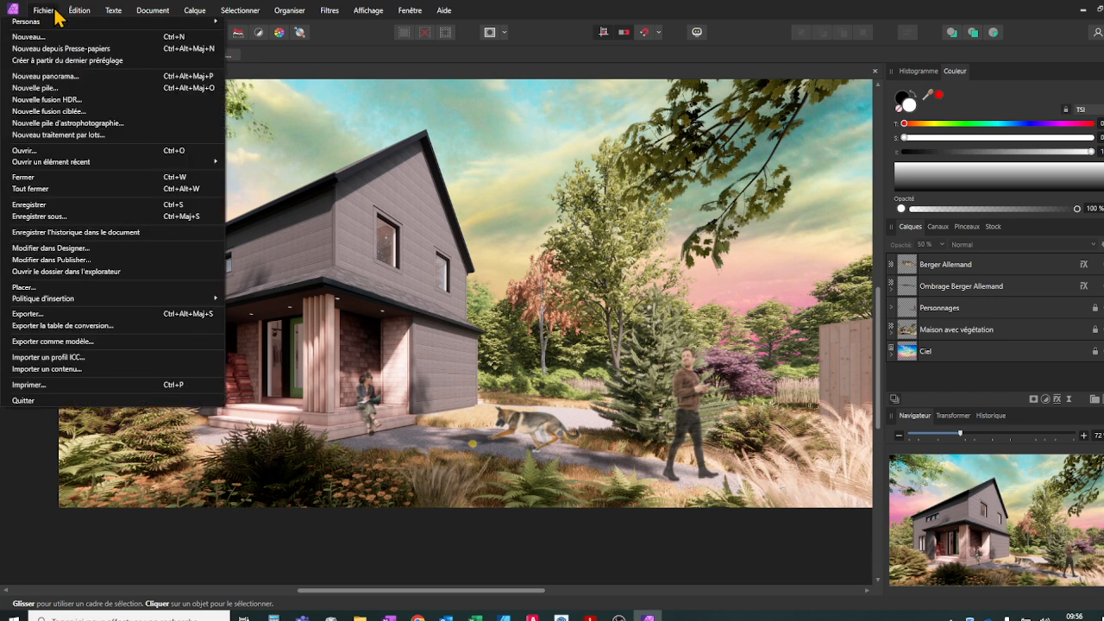
click(52, 151)
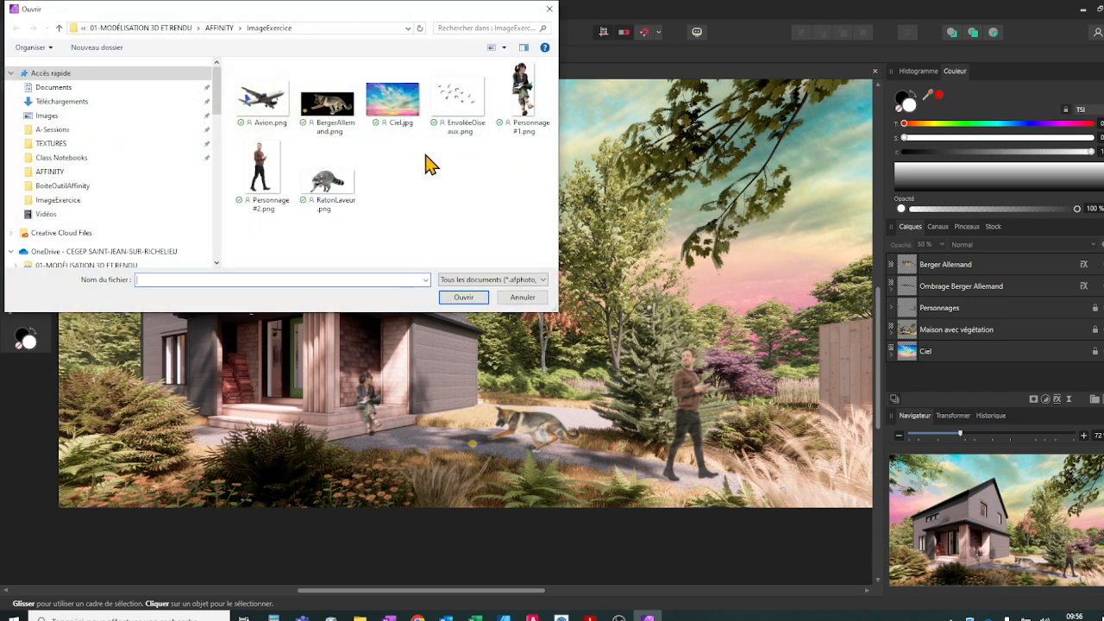
click(466, 103)
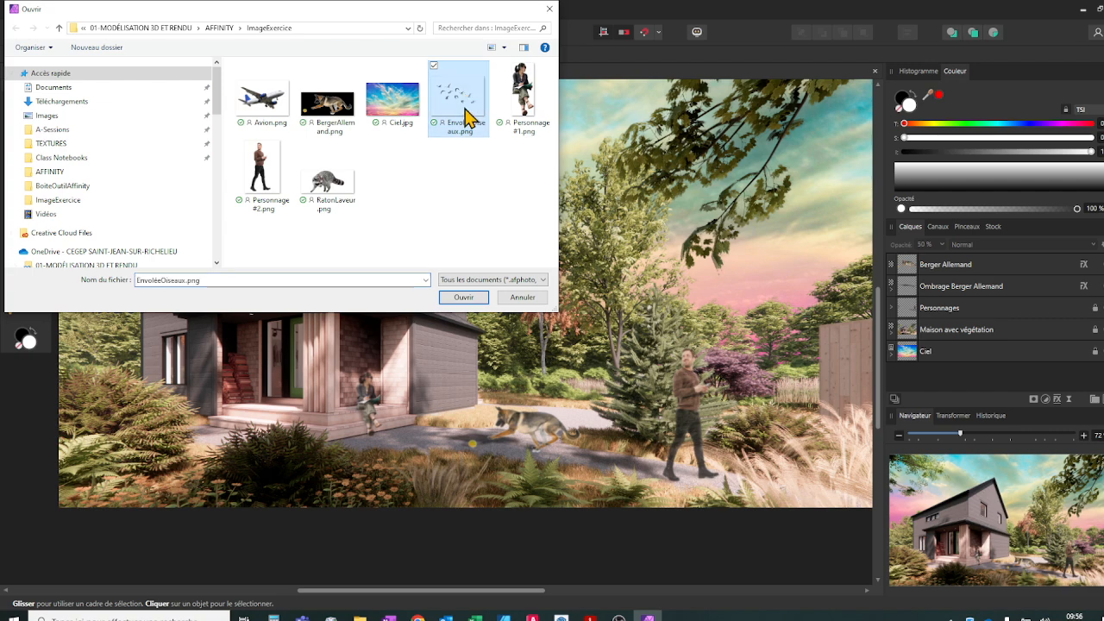
click(464, 296)
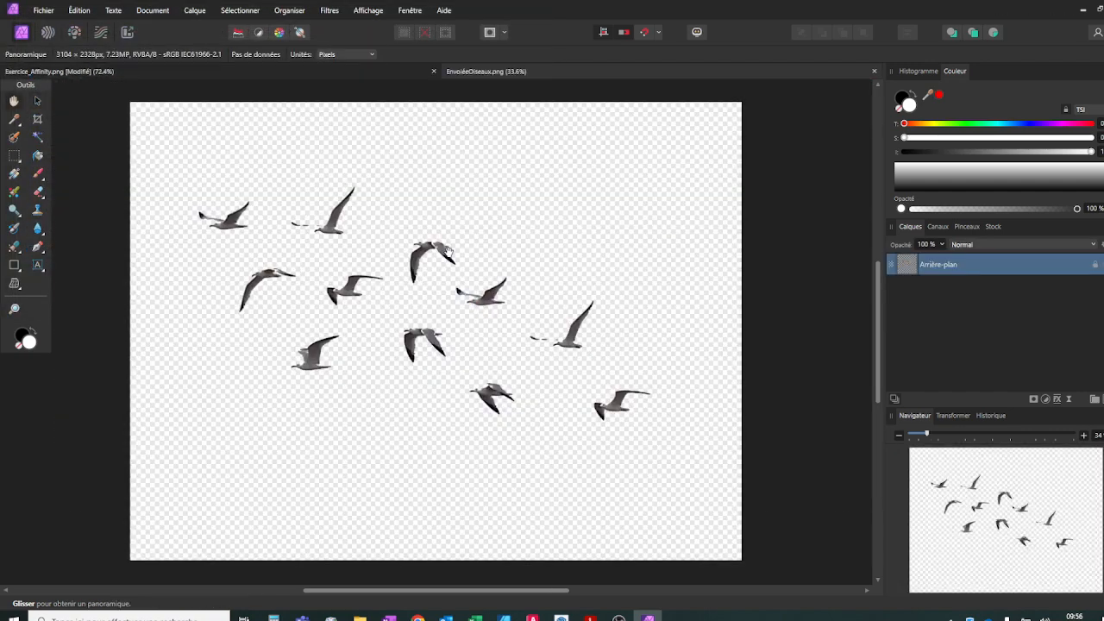
Copy the birds layer from EnvoléeOiseaux.png and paste it into the Exercice_Affinity.png document.
key(v)
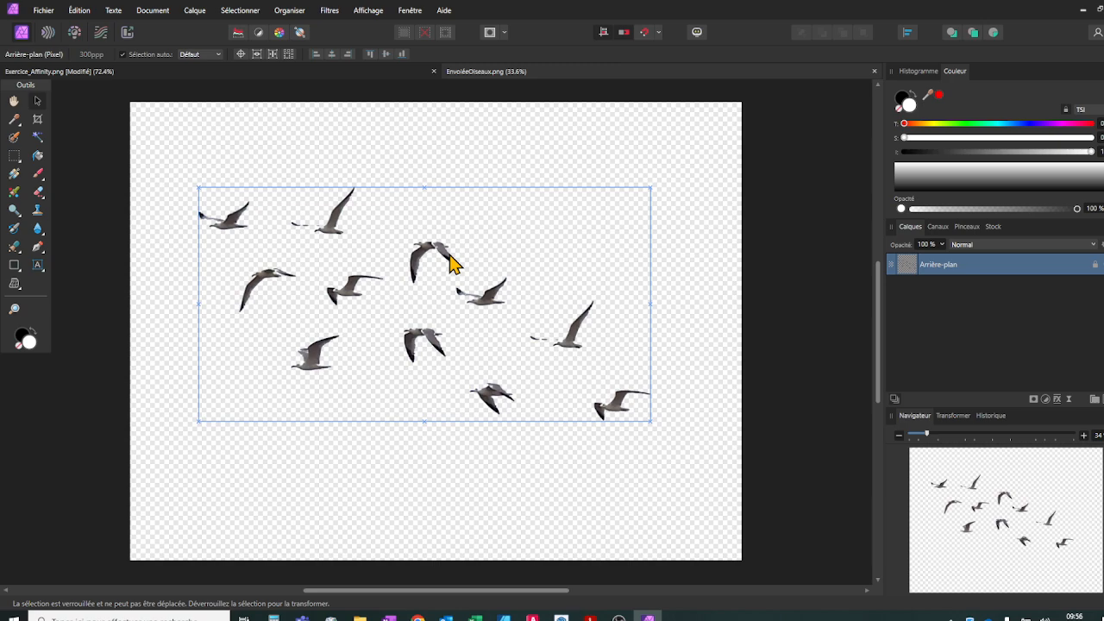
click(111, 74)
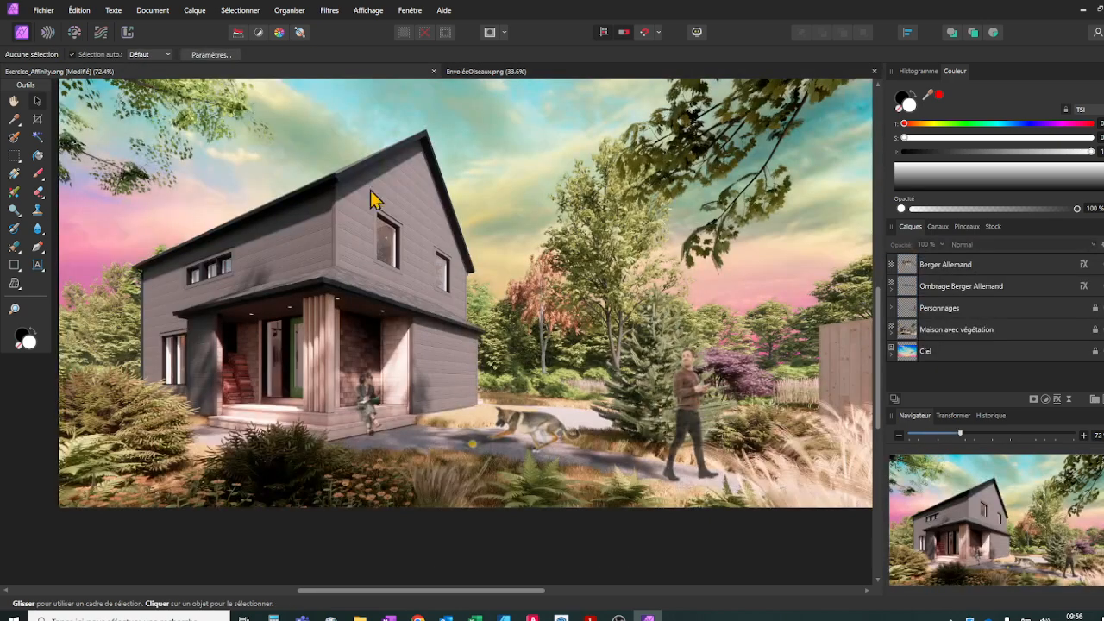
key(ctrl+v)
scroll(488, 250, down, 4)
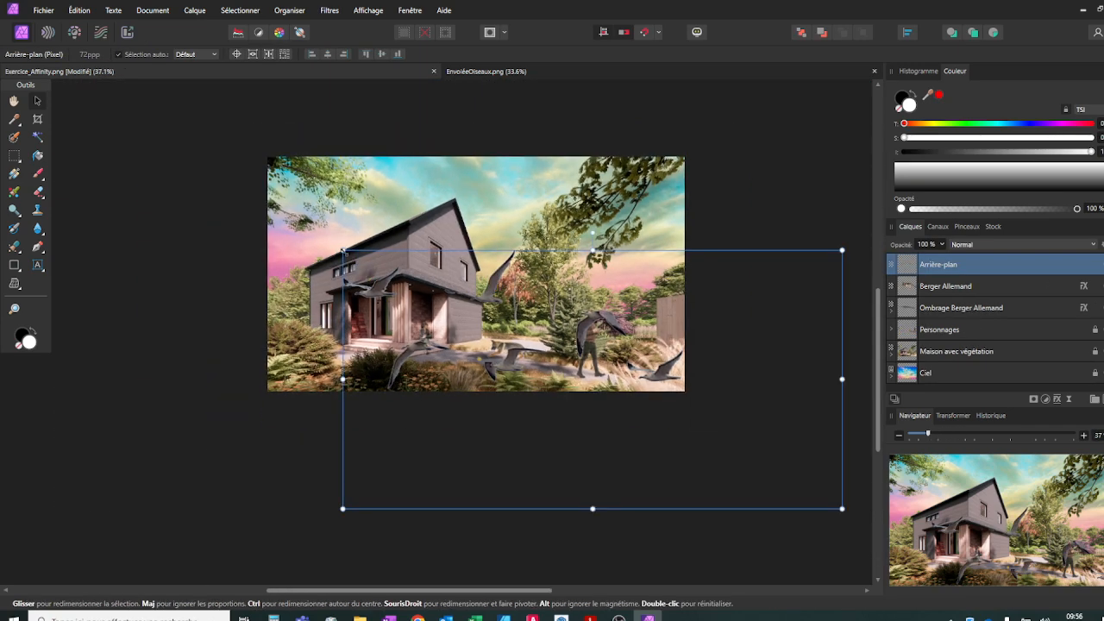
Scale the pasted flock of birds down to a small group and place it in the sky beside the house's roof peak.
drag(343, 250, 548, 356)
drag(654, 393, 507, 175)
drag(400, 132, 568, 220)
drag(637, 276, 523, 210)
drag(460, 163, 493, 194)
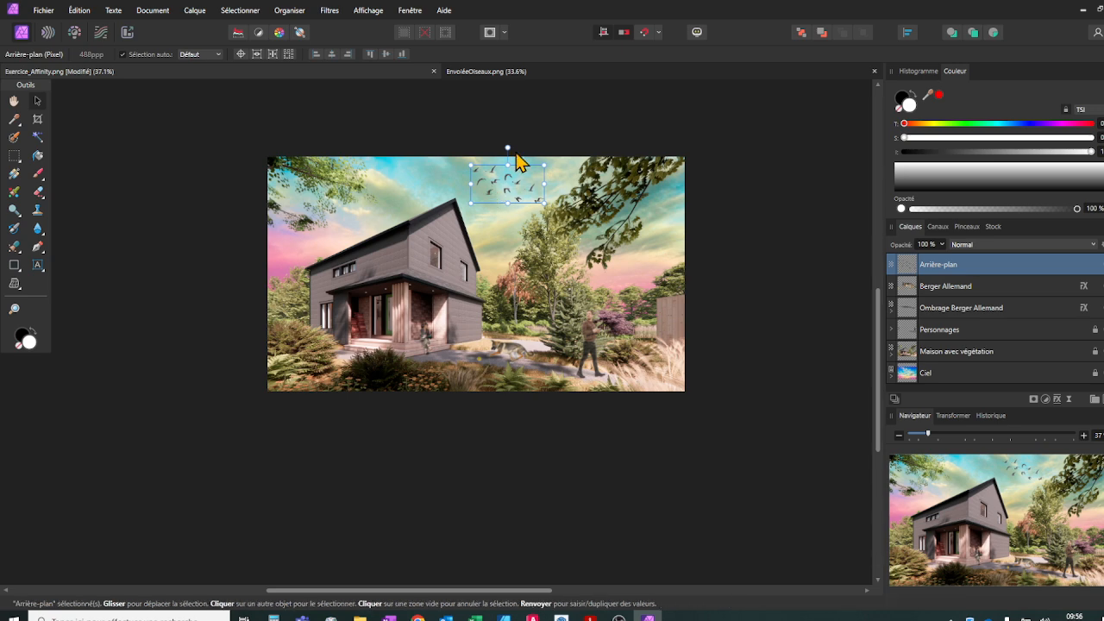
Rotate the flock of birds slightly counterclockwise in the sky.
mouse_move(507, 148)
mouse_down()
mouse_move(488, 141)
mouse_move(501, 153)
mouse_up()
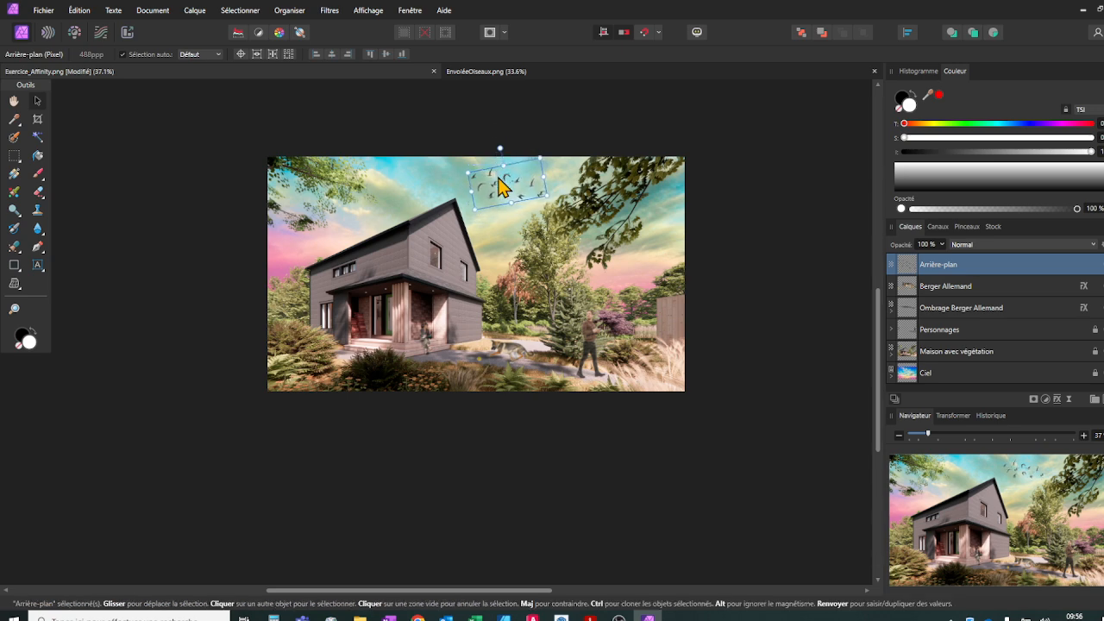
scroll(500, 185, up, 4)
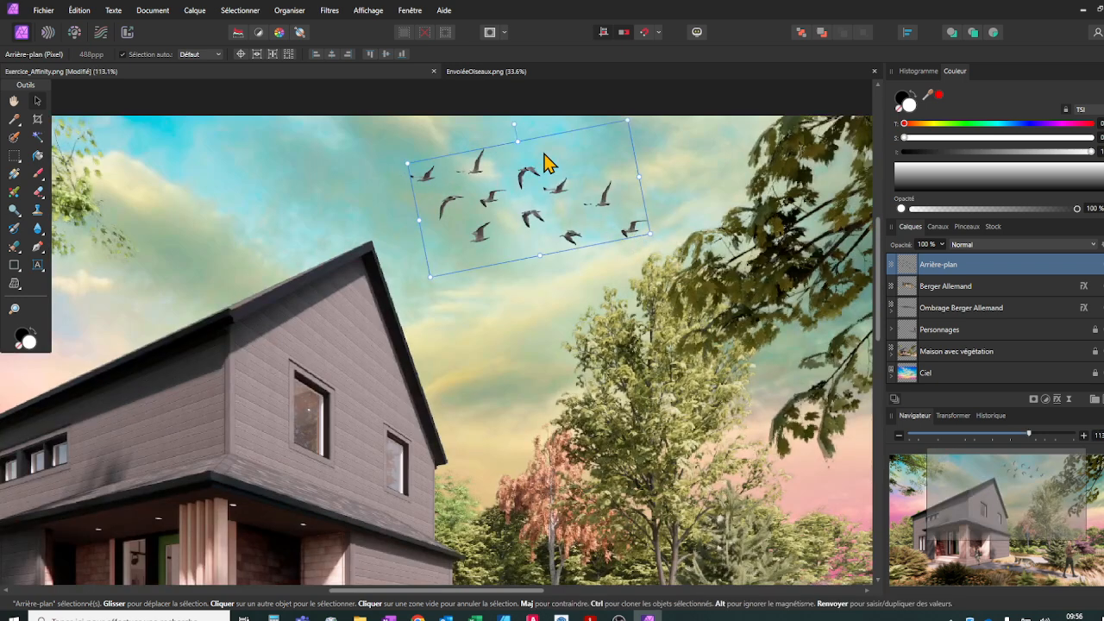
drag(515, 124, 517, 123)
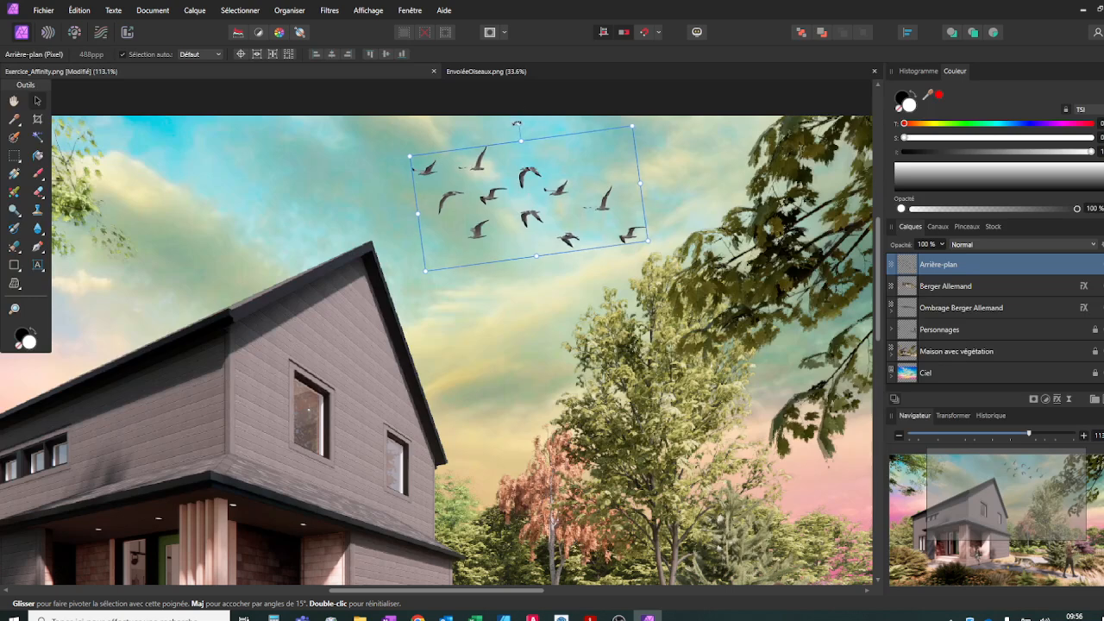
key(Return)
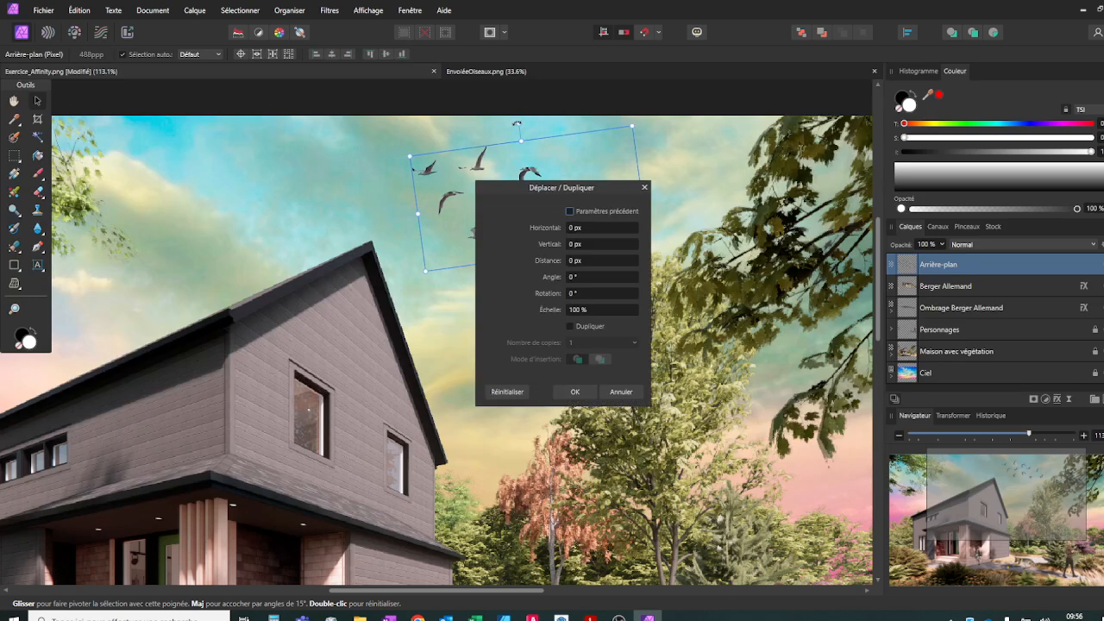
Dismiss the Déplacer / Dupliquer dialog and rename the pasted birds layer as Envolée d'oiseaux.
click(573, 391)
key(Escape)
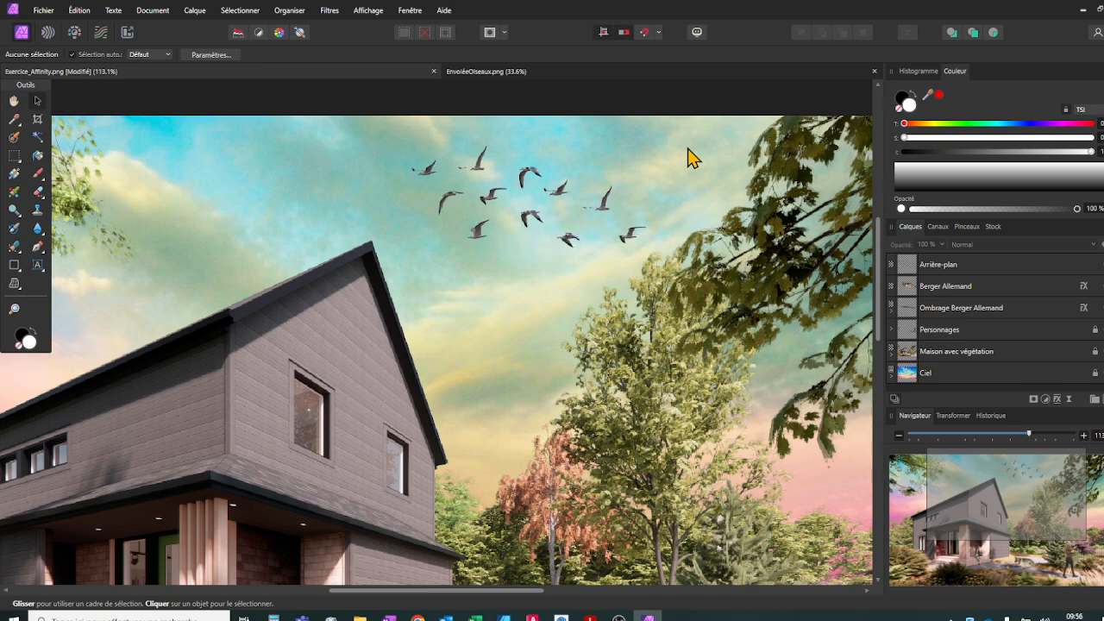
click(955, 268)
double_click(954, 267)
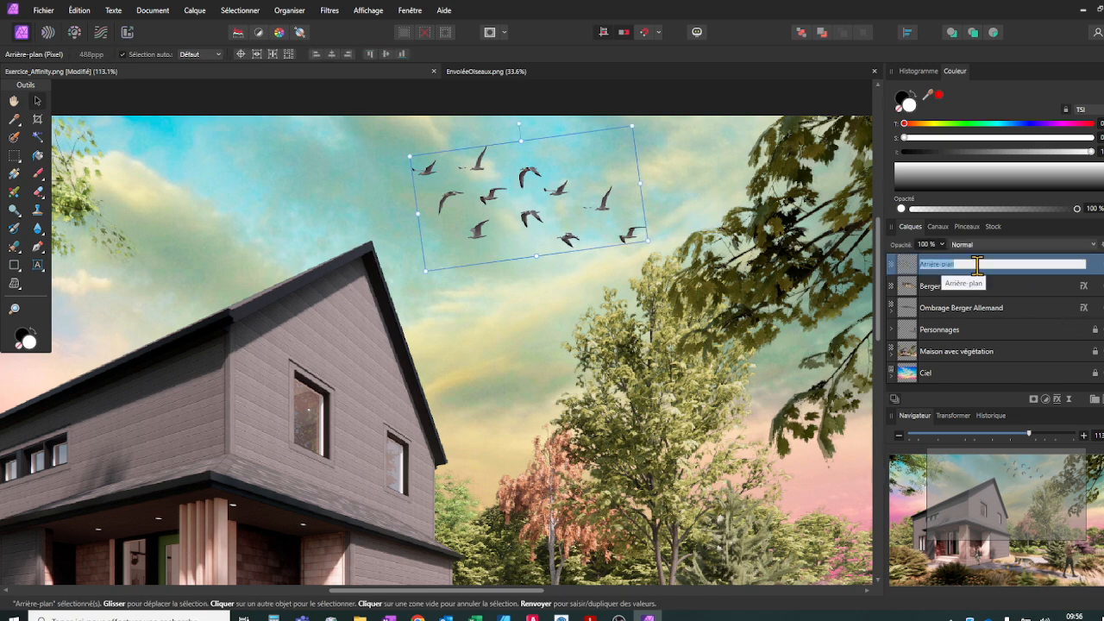
text(Envolée d'oi)
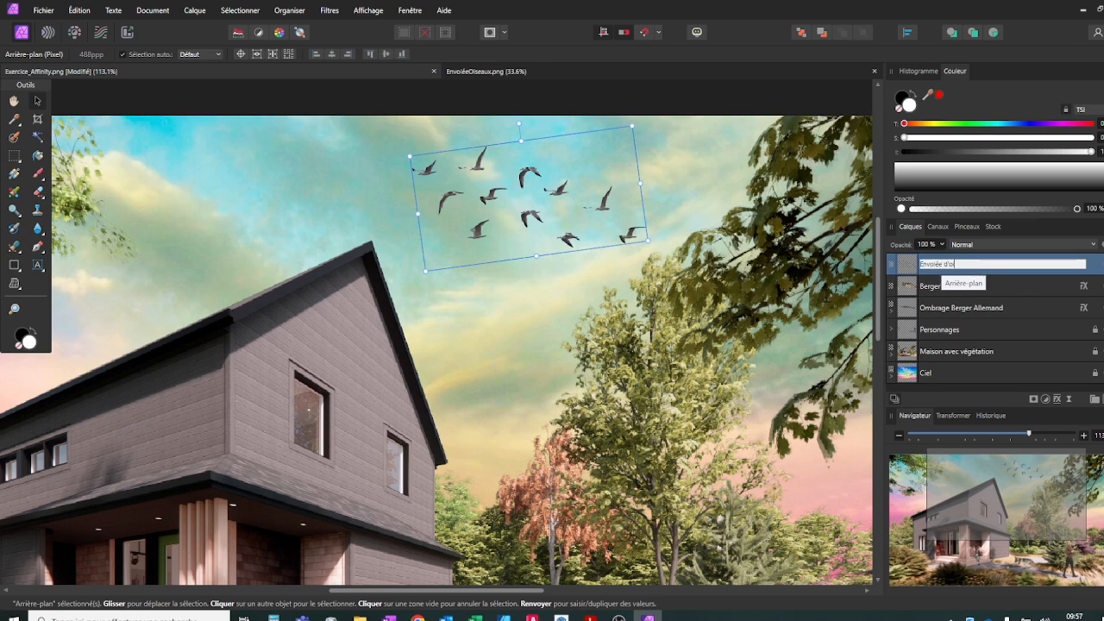
text(seaux)
key(Return)
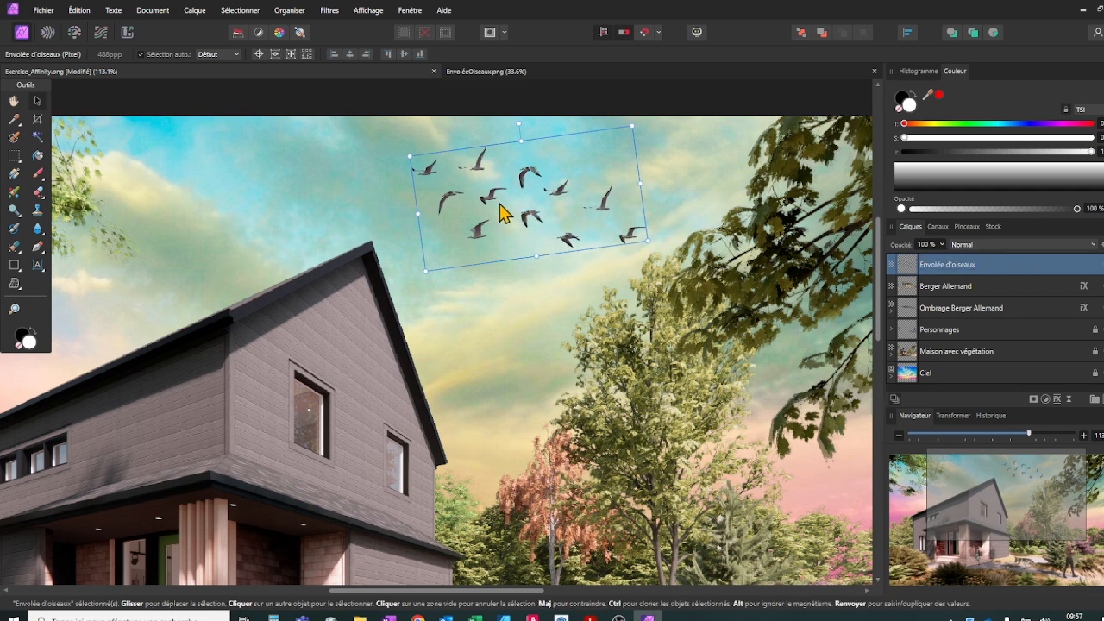
Apply a Gaussian blur layer effect with a 1.5 px radius to the Envolée d'oiseaux layer.
ctrl+scroll(526, 223, down, 3)
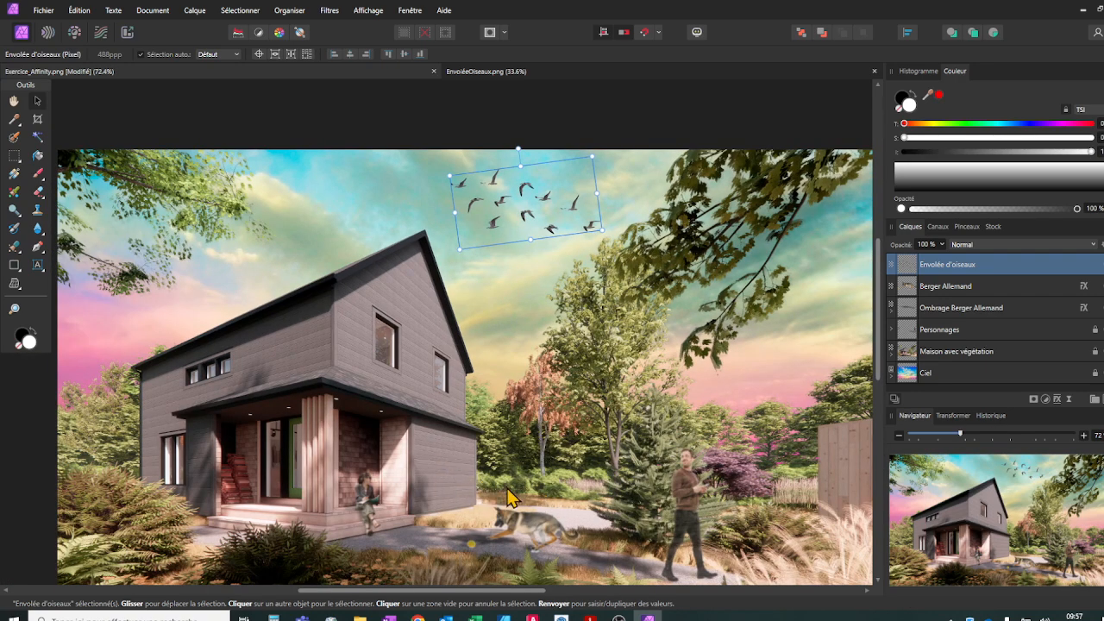
click(1058, 399)
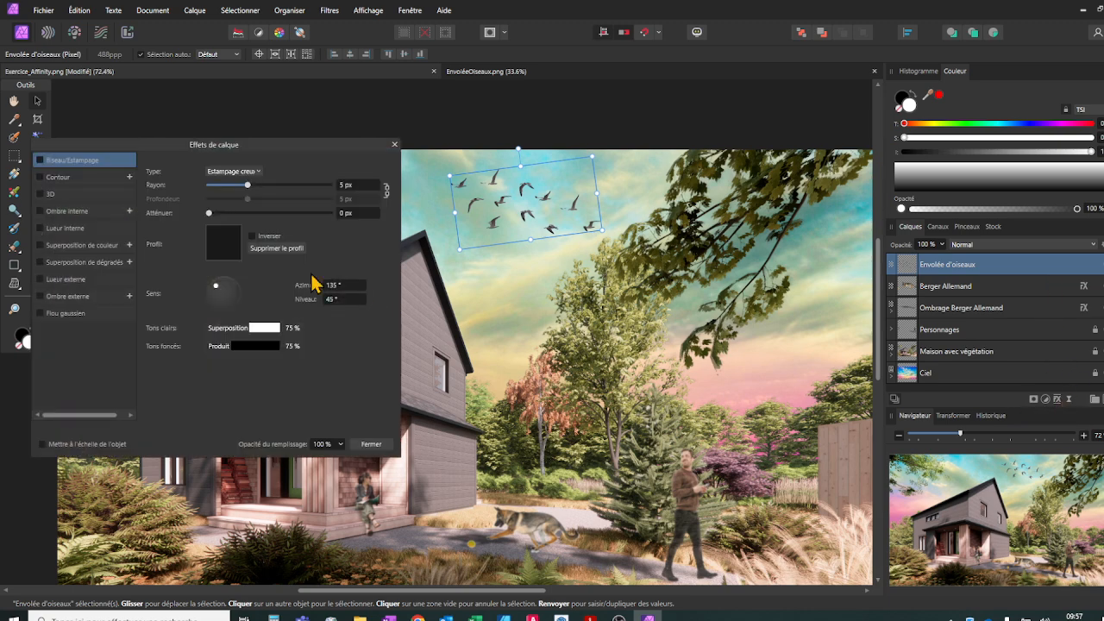
click(40, 313)
click(82, 313)
drag(213, 172, 241, 178)
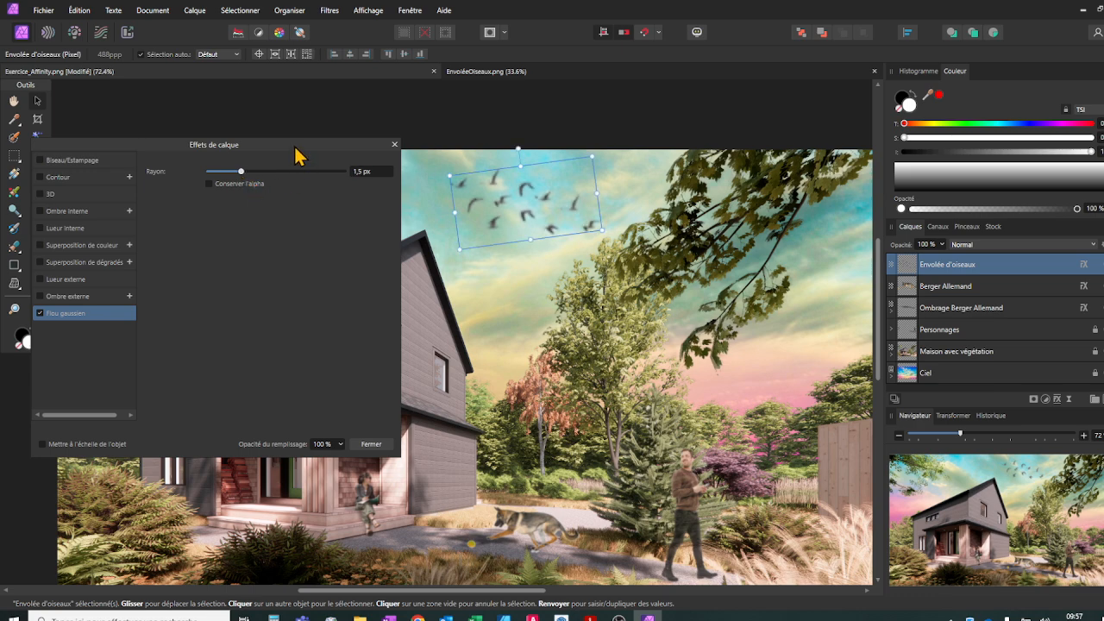
drag(295, 145, 229, 139)
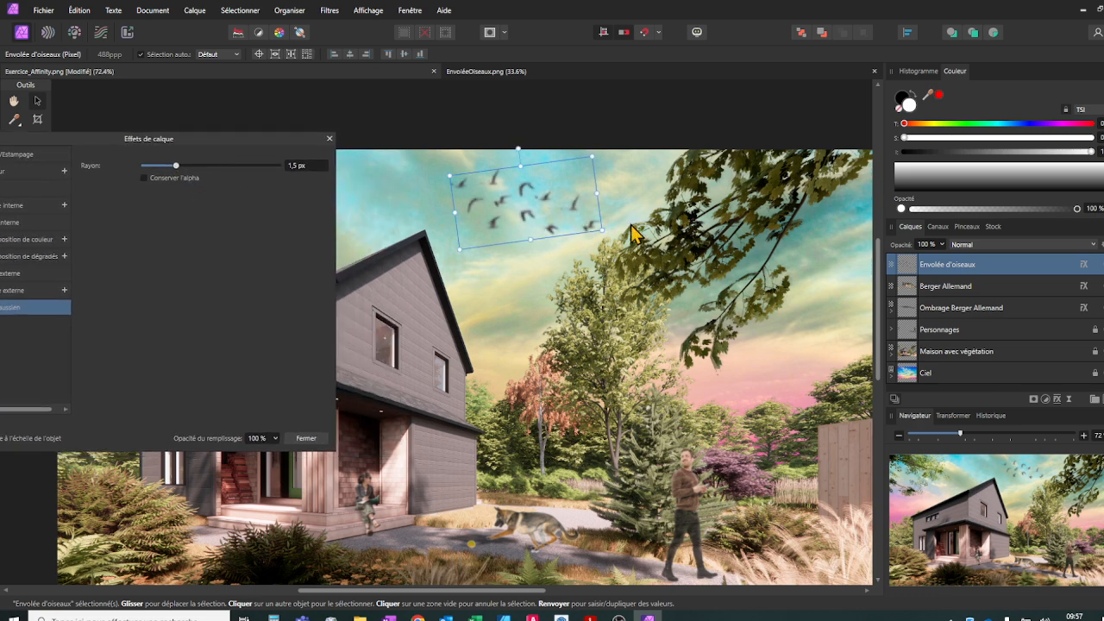
click(313, 440)
scroll(571, 264, down, 1)
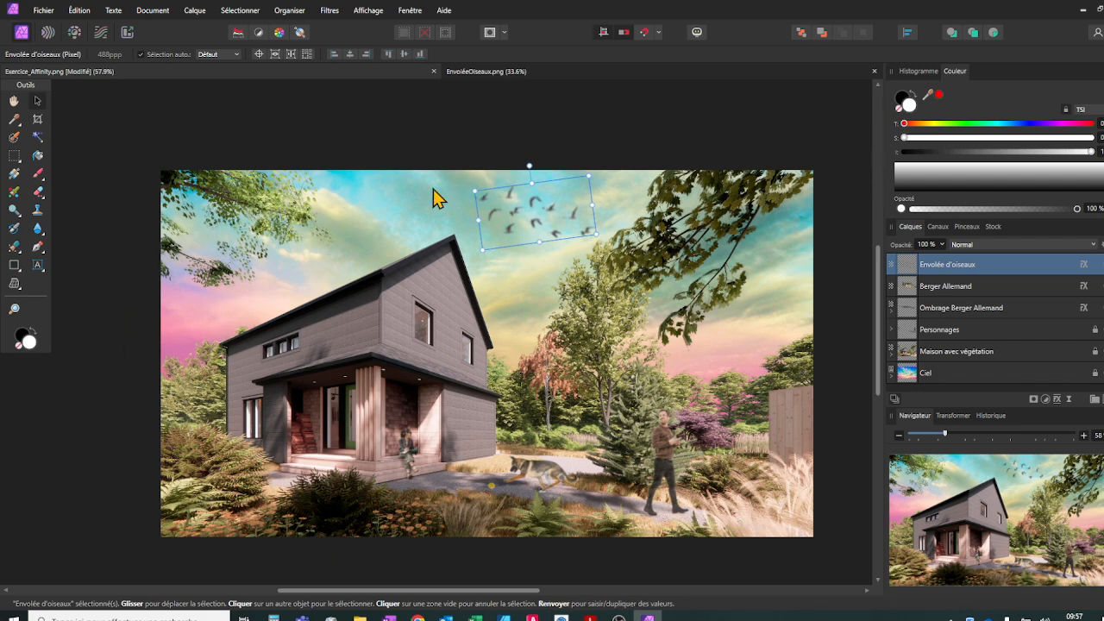
click(849, 217)
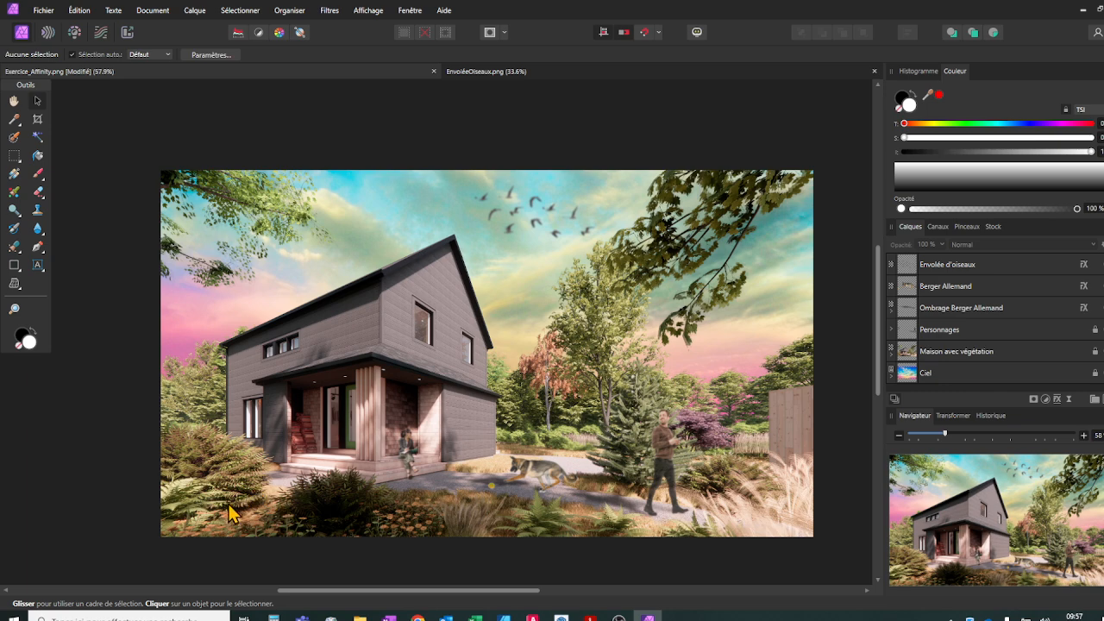
Open the image RatonLaveur.png from the ImageExercice folder.
scroll(242, 508, up, 5)
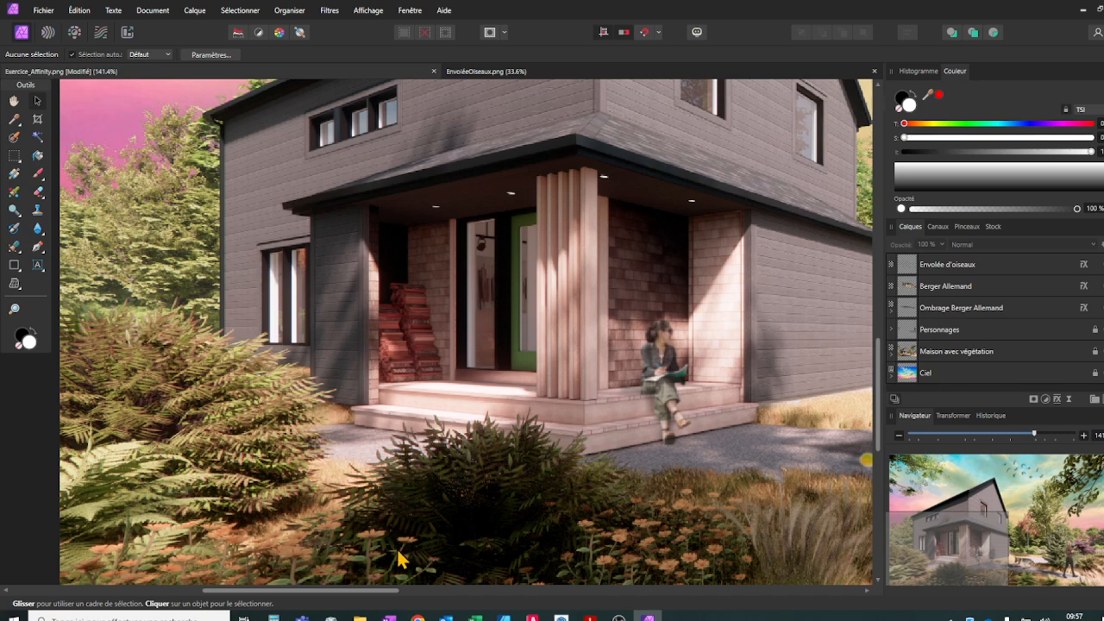
scroll(357, 457, down, 2)
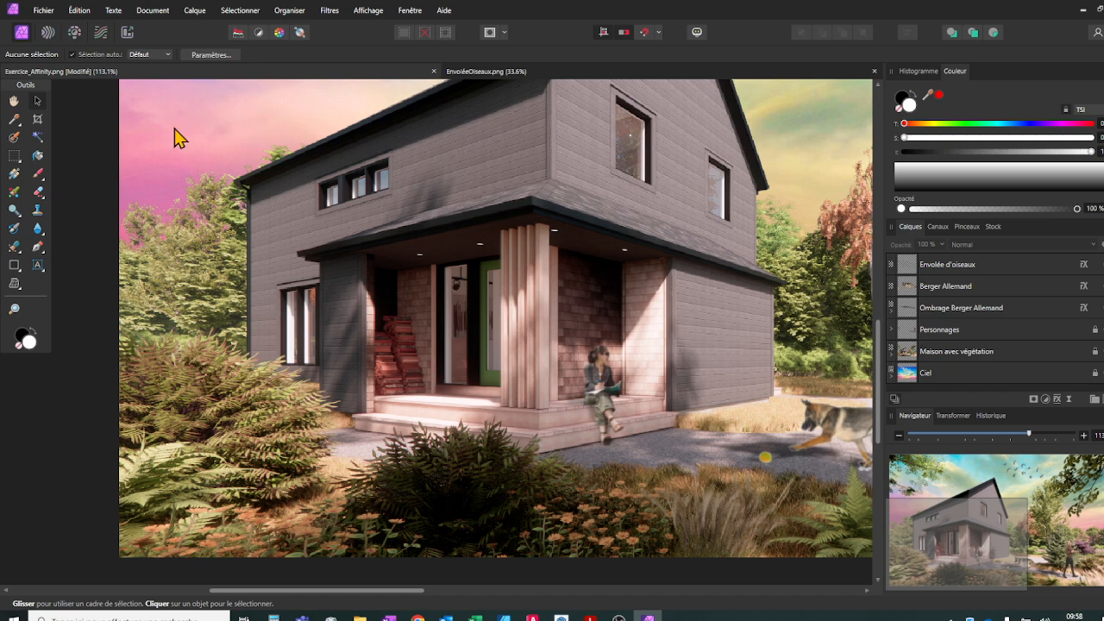
click(43, 10)
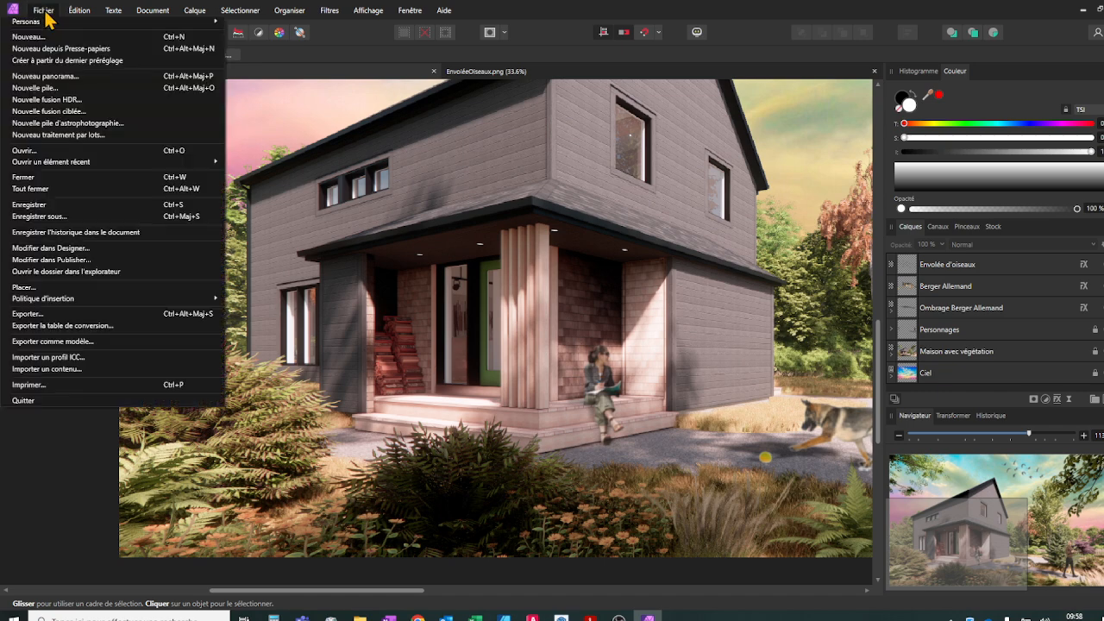
click(51, 151)
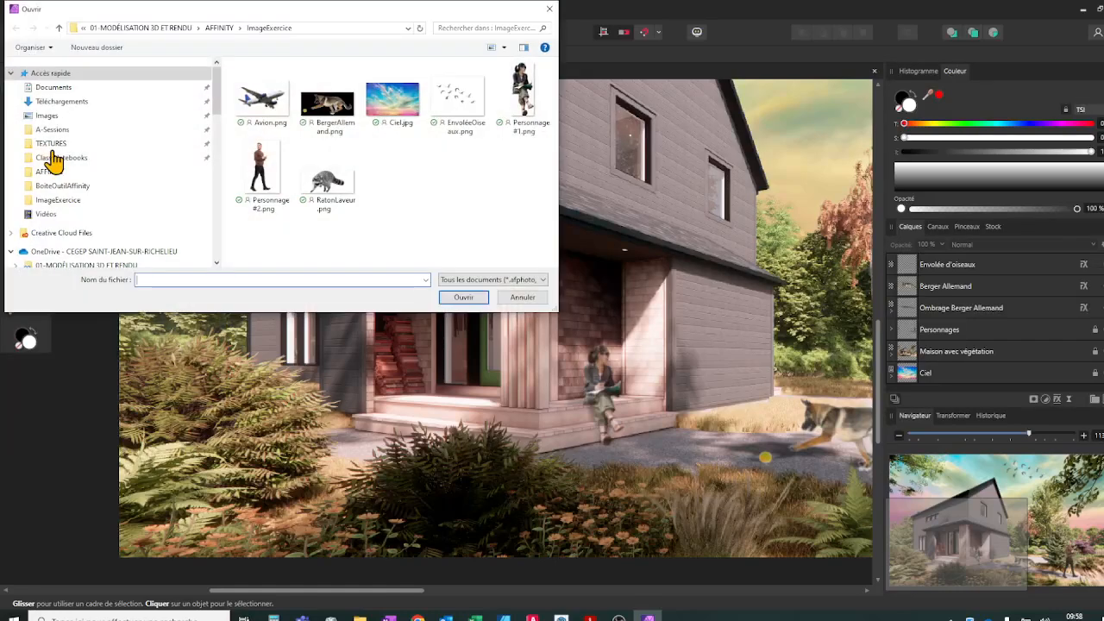
click(354, 206)
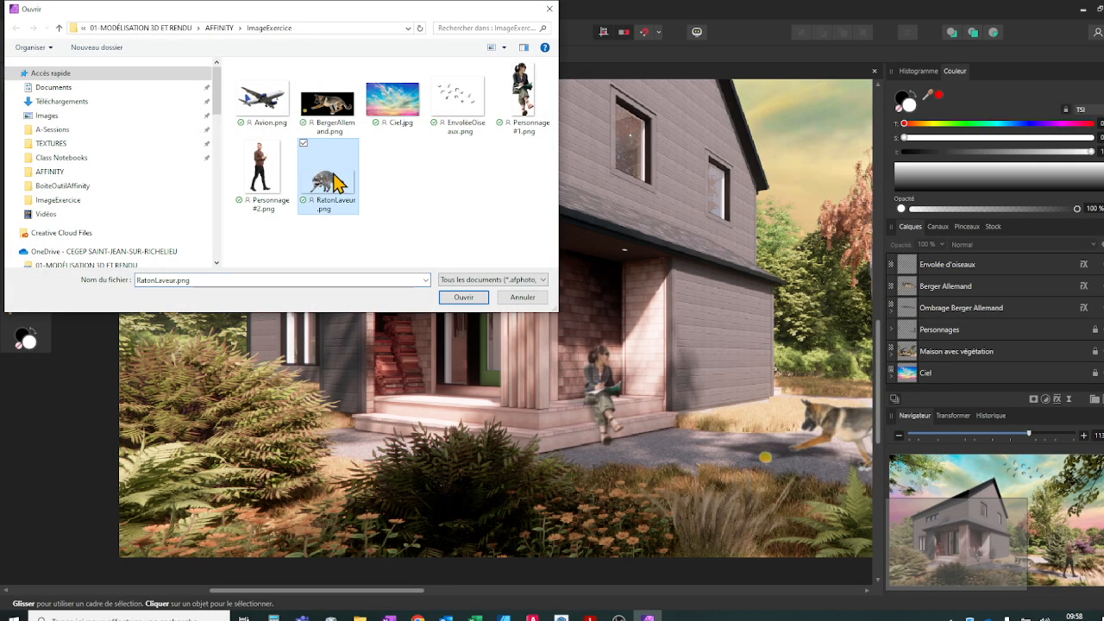
click(475, 298)
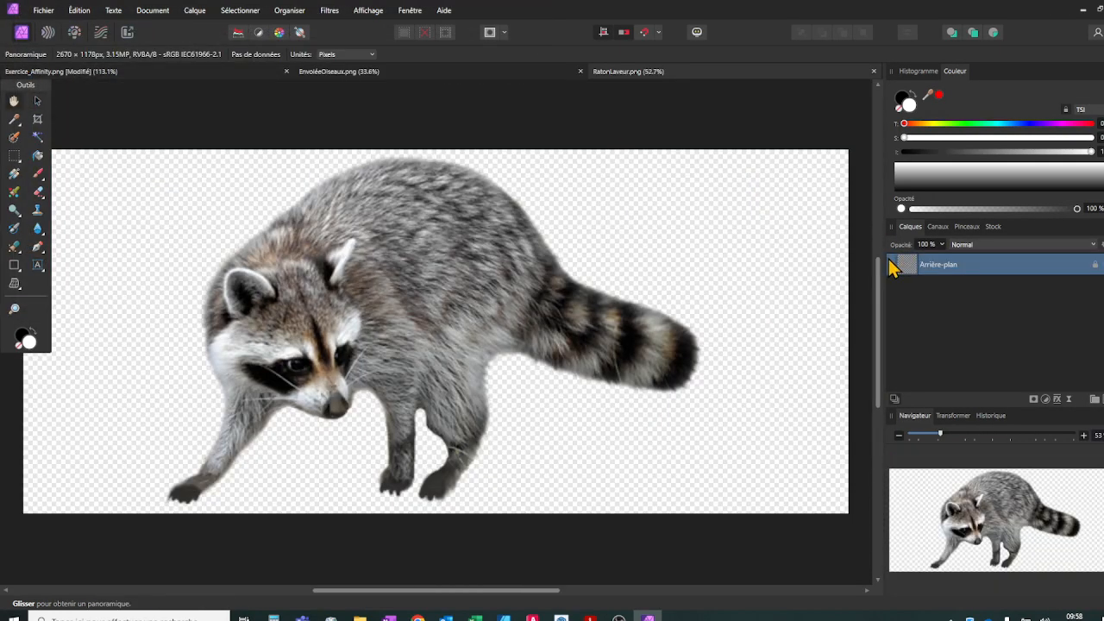
Copy the raccoon layer from RatonLaveur.png and paste it into the Exercice_Affinity.png document.
key(v)
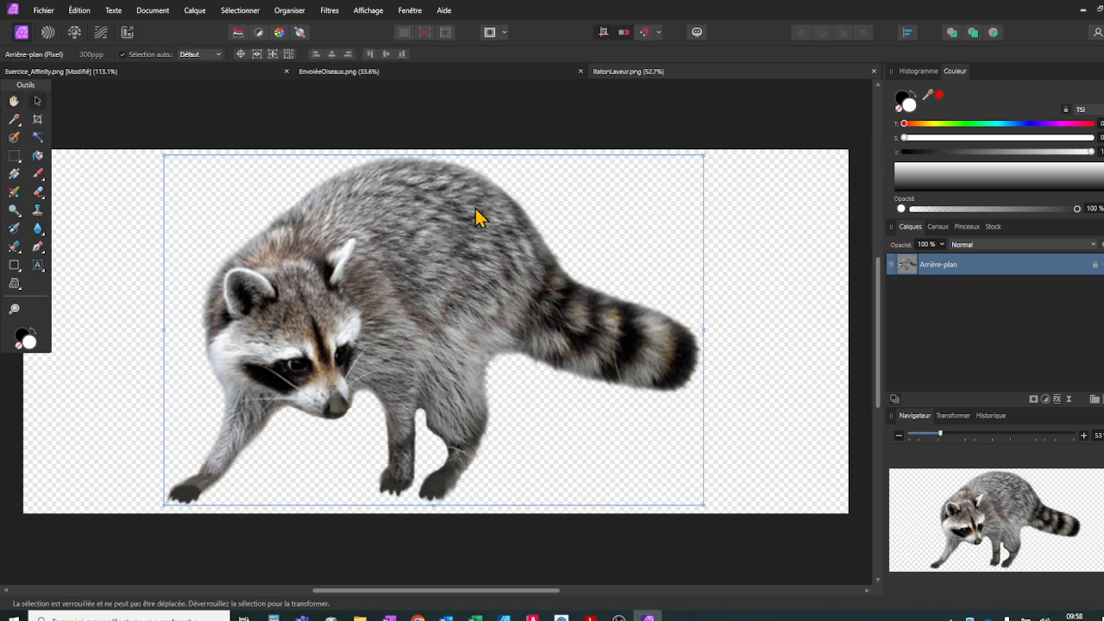
click(74, 74)
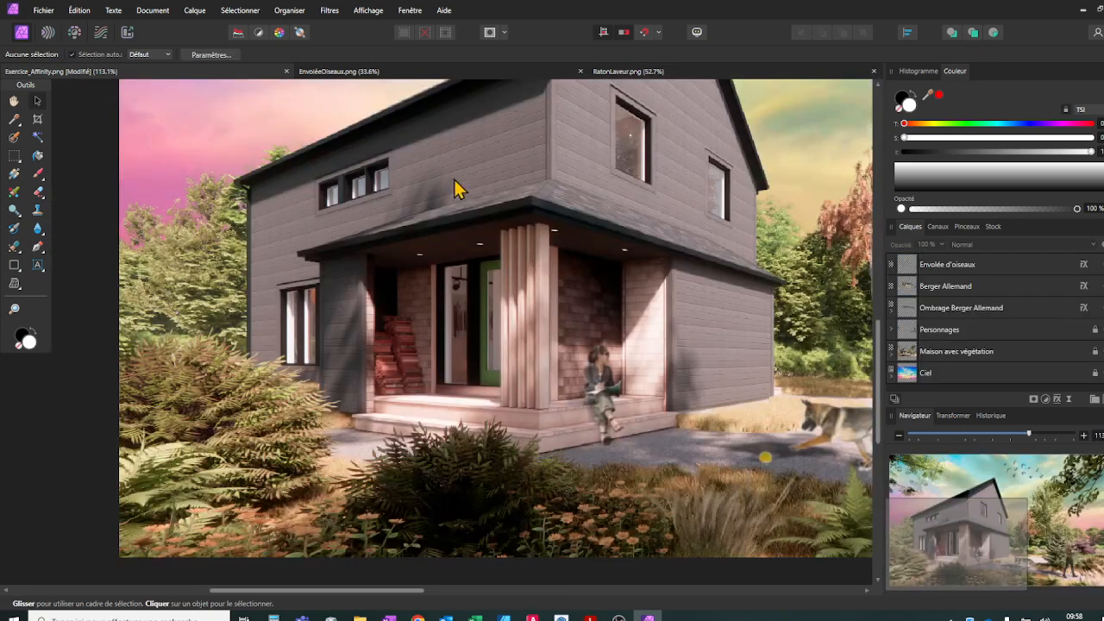
scroll(515, 252, down, 1)
key(ctrl+v)
scroll(397, 265, down, 3)
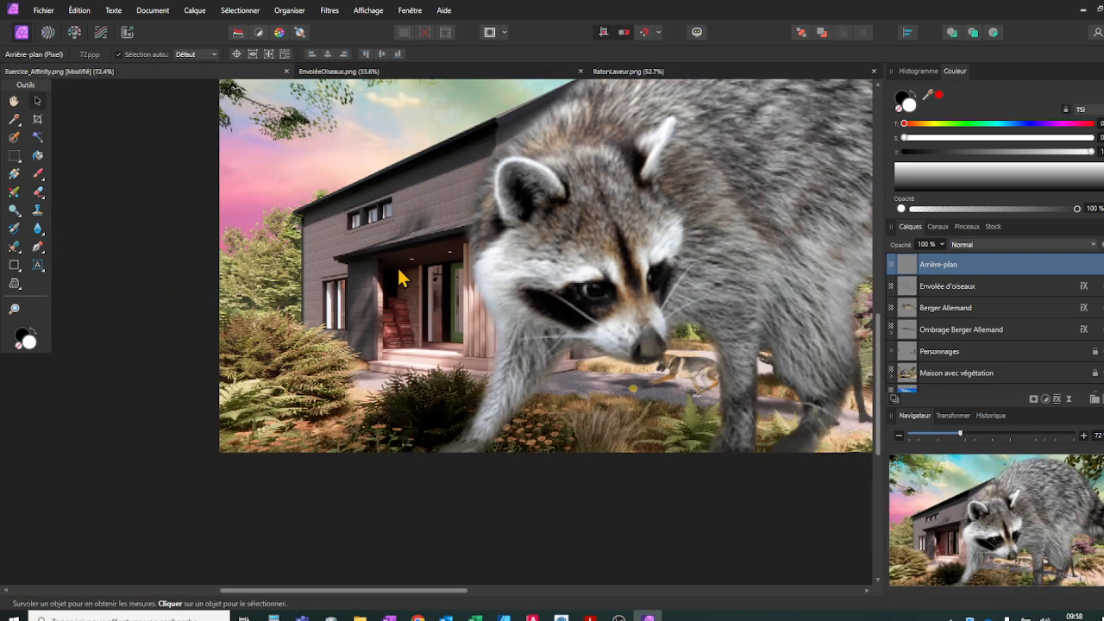
scroll(406, 282, down, 1)
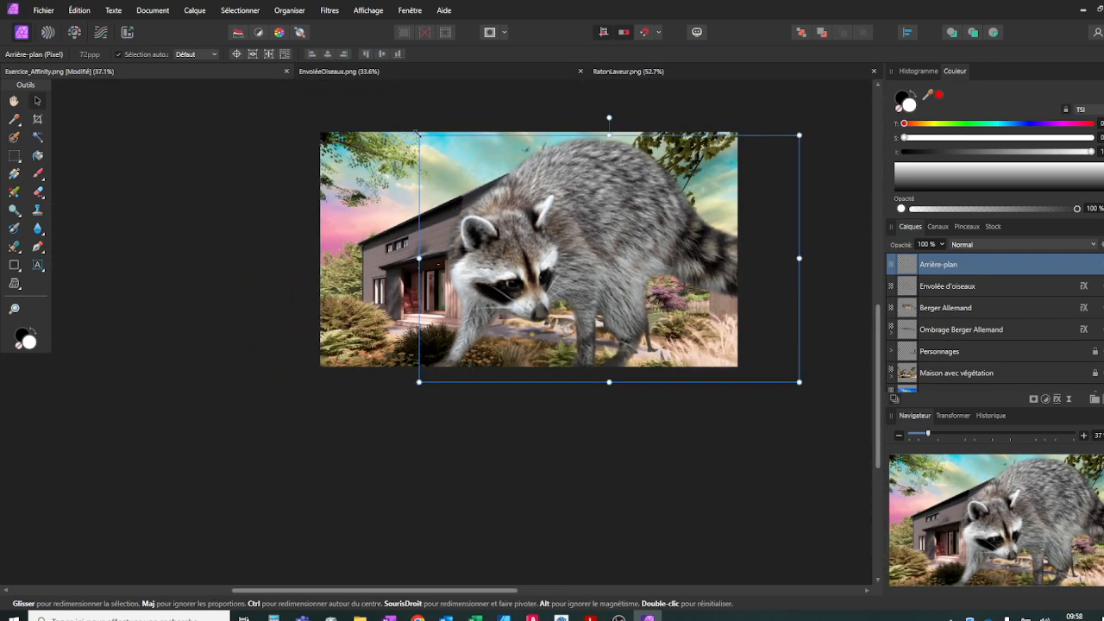
Scale the pasted raccoon down strongly and place it in the foreground vegetation in front of the house.
drag(419, 135, 661, 290)
drag(720, 346, 409, 355)
drag(349, 304, 382, 337)
Shrink the raccoon further to about 145 px wide and settle it among the orange flowers between the two bushes.
scroll(382, 338, up, 5)
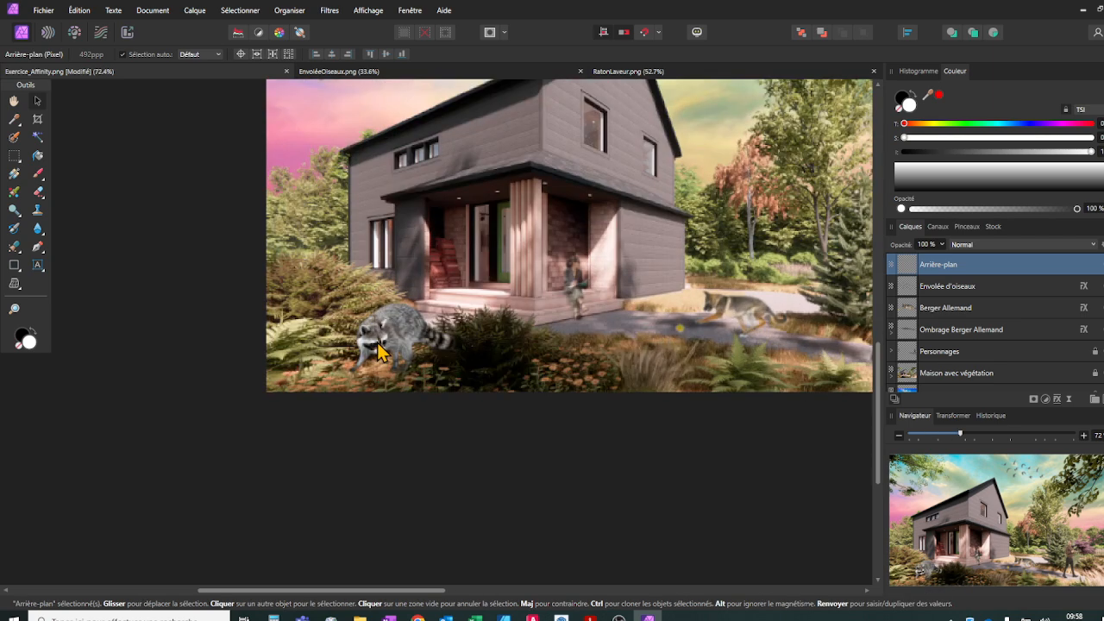
drag(320, 263, 394, 318)
drag(445, 356, 431, 361)
drag(379, 324, 405, 380)
drag(369, 342, 358, 336)
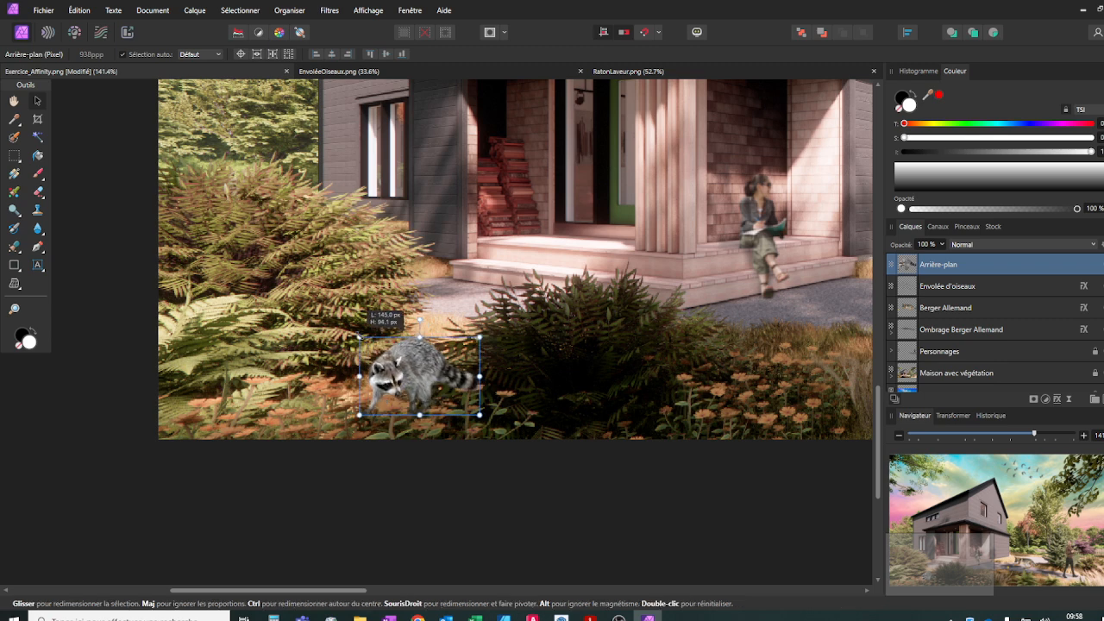
drag(409, 381, 400, 378)
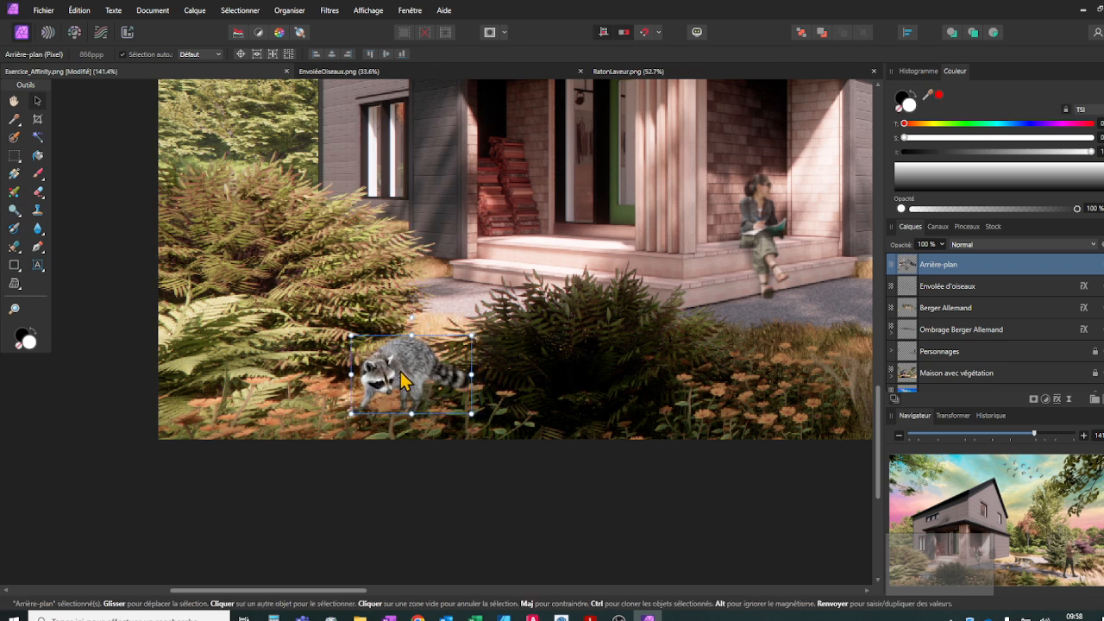
click(487, 498)
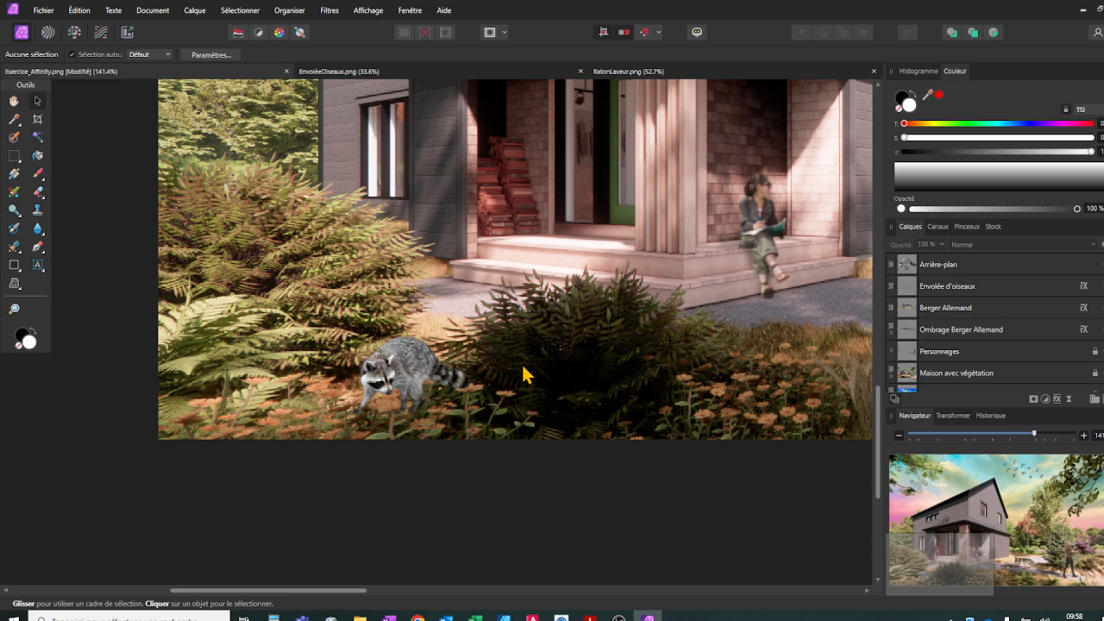
Rename the pasted raccoon layer as Raton-Laveur.
scroll(526, 375, up, 2)
click(365, 394)
double_click(957, 264)
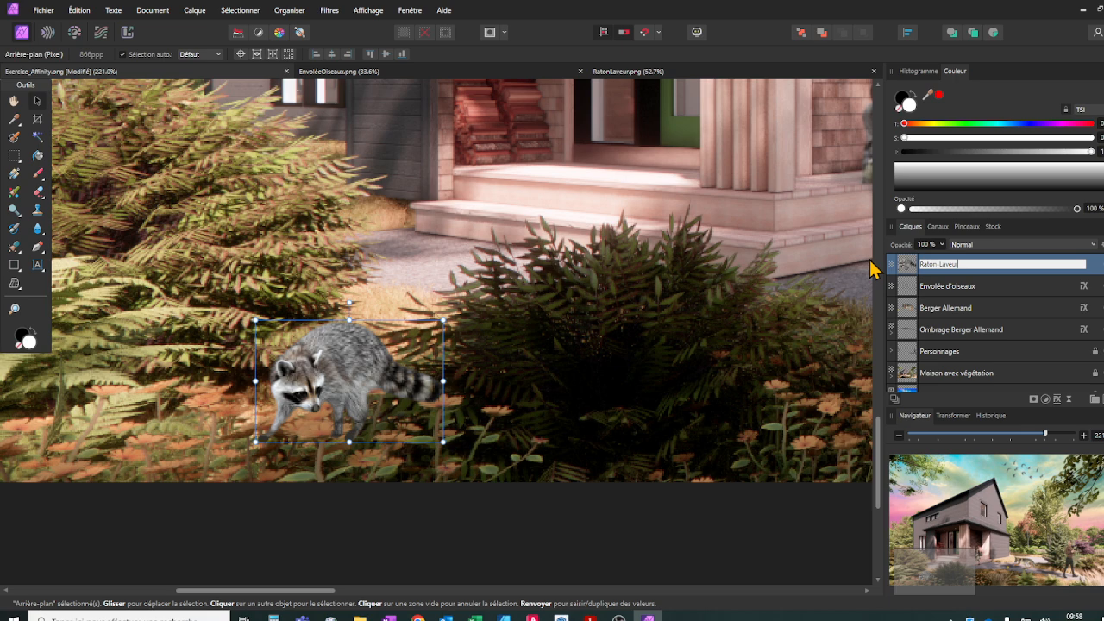
key(Return)
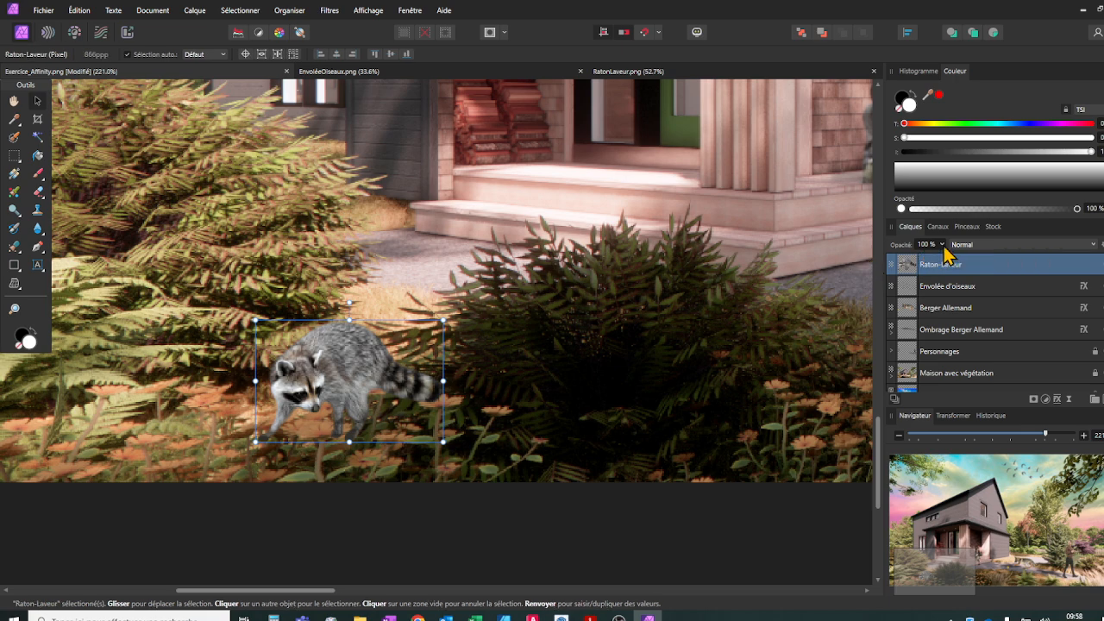
Lower the Raton-Laveur layer's opacity to 59 % and add a mask to the layer.
click(942, 245)
drag(944, 256, 908, 266)
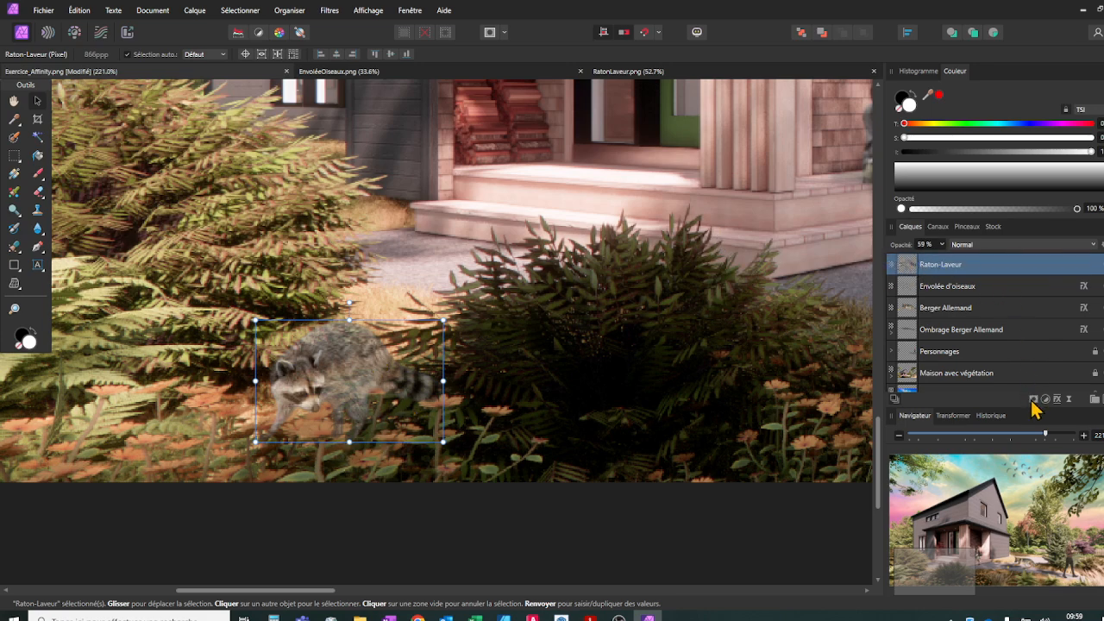
click(1038, 401)
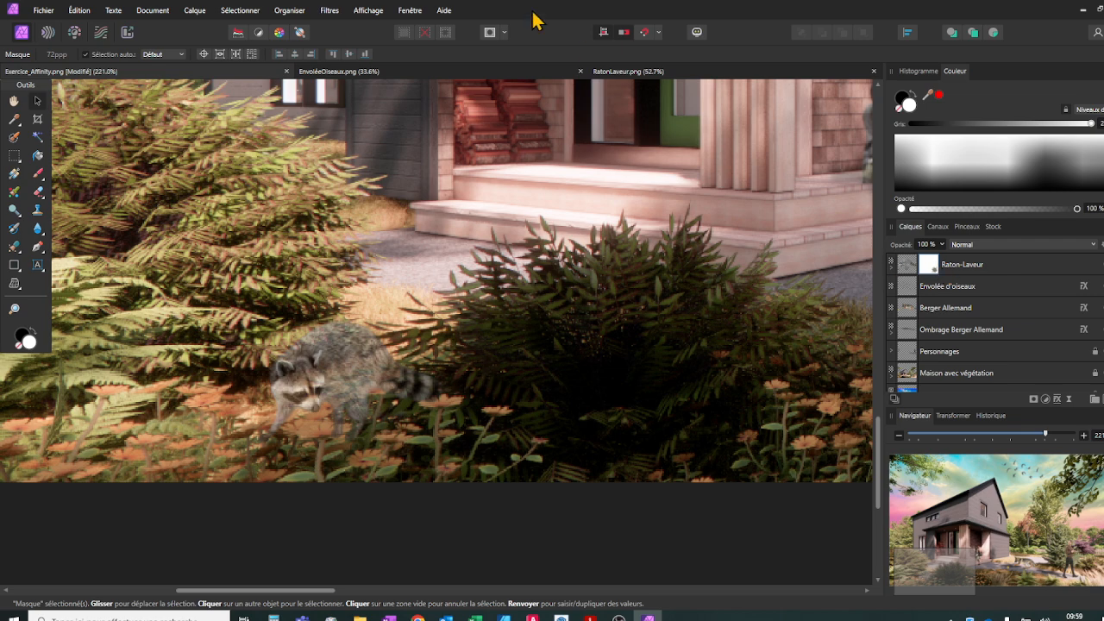
Set up the paint brush for the raccoon's mask with black colour, 10 px width and 80 % opacity.
scroll(363, 449, down, 2)
scroll(362, 449, down, 4)
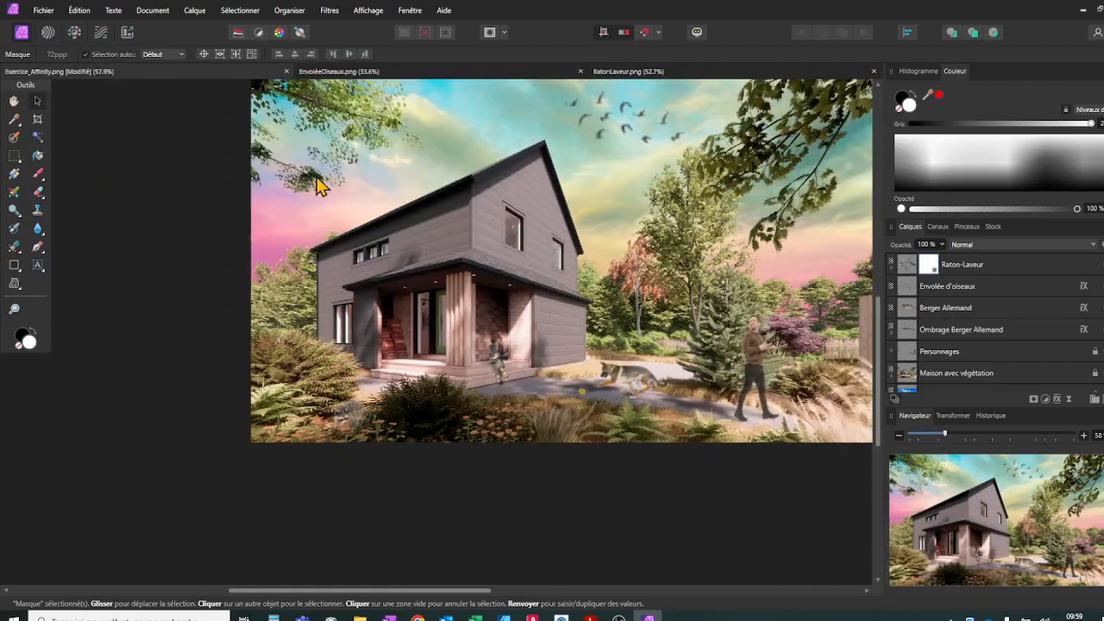
scroll(317, 414, up, 3)
scroll(317, 414, up, 2)
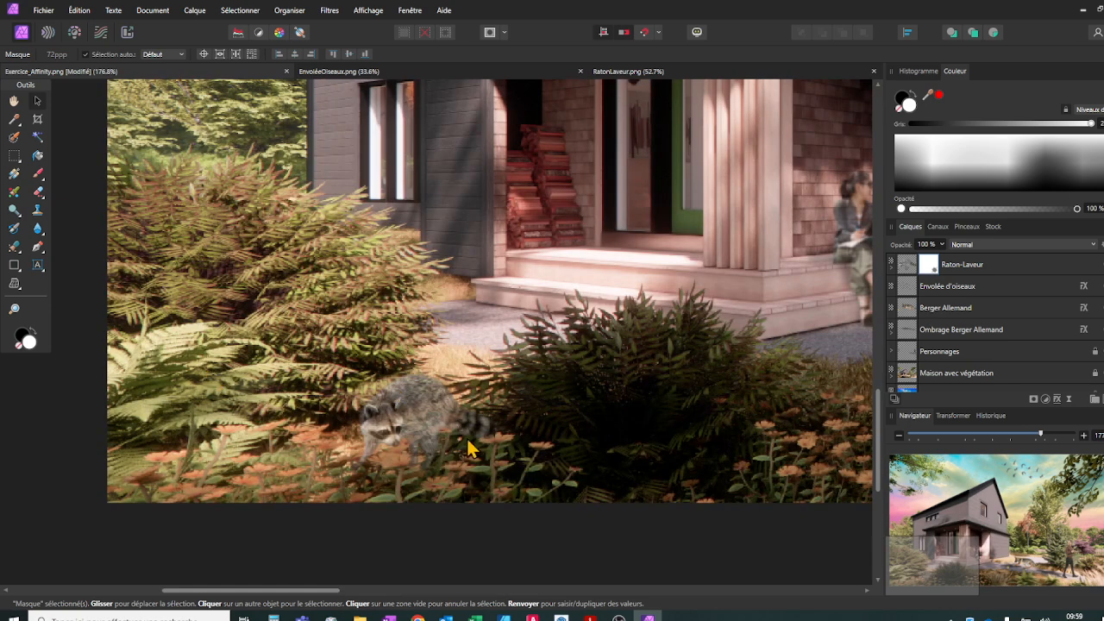
key(b)
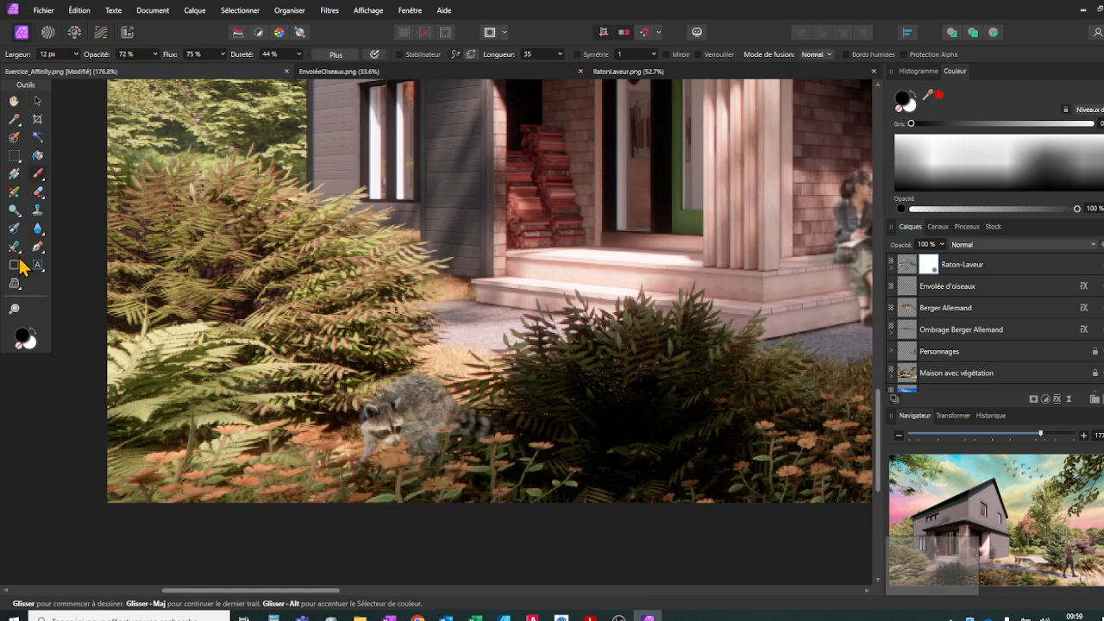
scroll(460, 435, up, 2)
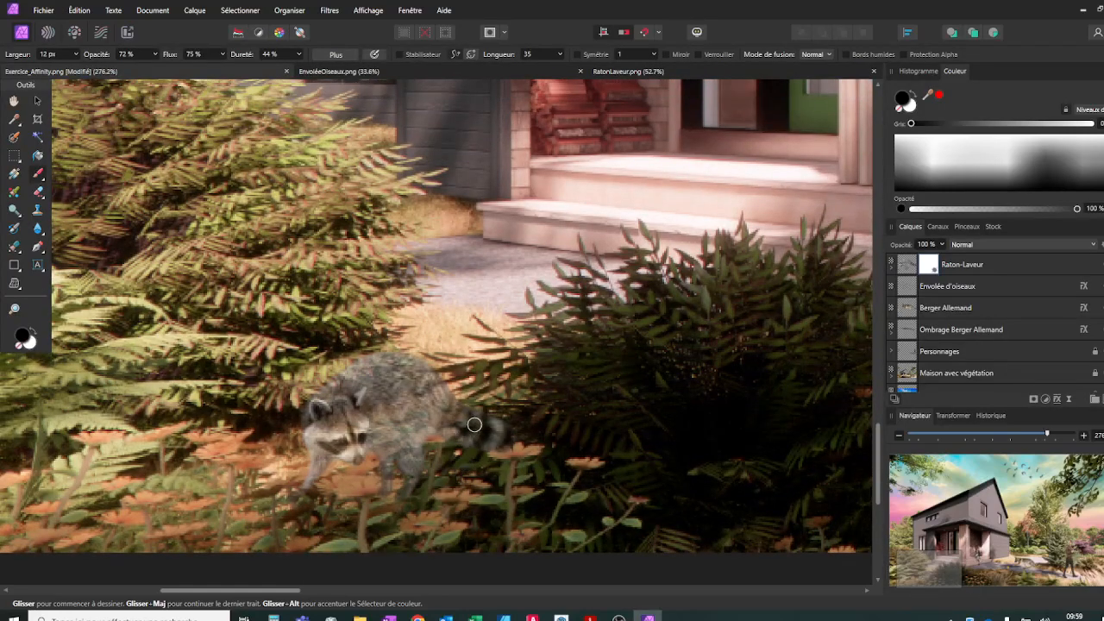
click(75, 55)
drag(79, 67, 84, 68)
click(402, 350)
click(157, 55)
mouse_move(170, 68)
mouse_down()
mouse_move(186, 71)
mouse_move(119, 77)
mouse_move(164, 81)
mouse_up()
click(299, 55)
click(299, 55)
Paint on the mask to hide the raccoon's tail and legs behind the foliage and flowers, using a 4 px brush for details, and save the document.
mouse_move(483, 419)
mouse_down()
mouse_move(506, 425)
mouse_move(498, 443)
mouse_move(480, 449)
mouse_move(475, 428)
mouse_up()
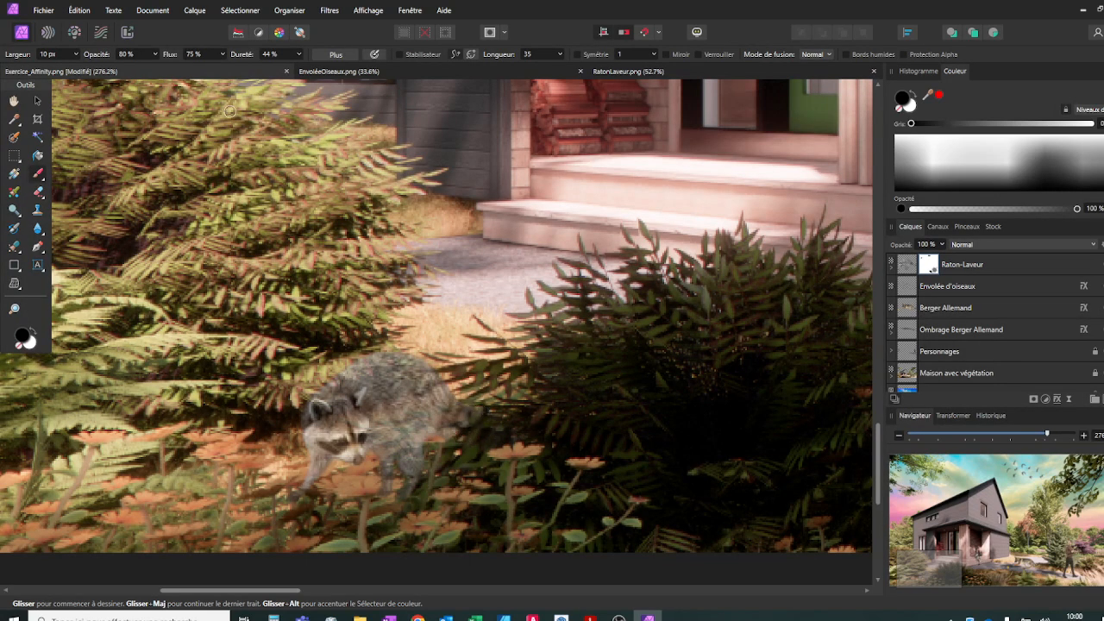
key(ctrl+s)
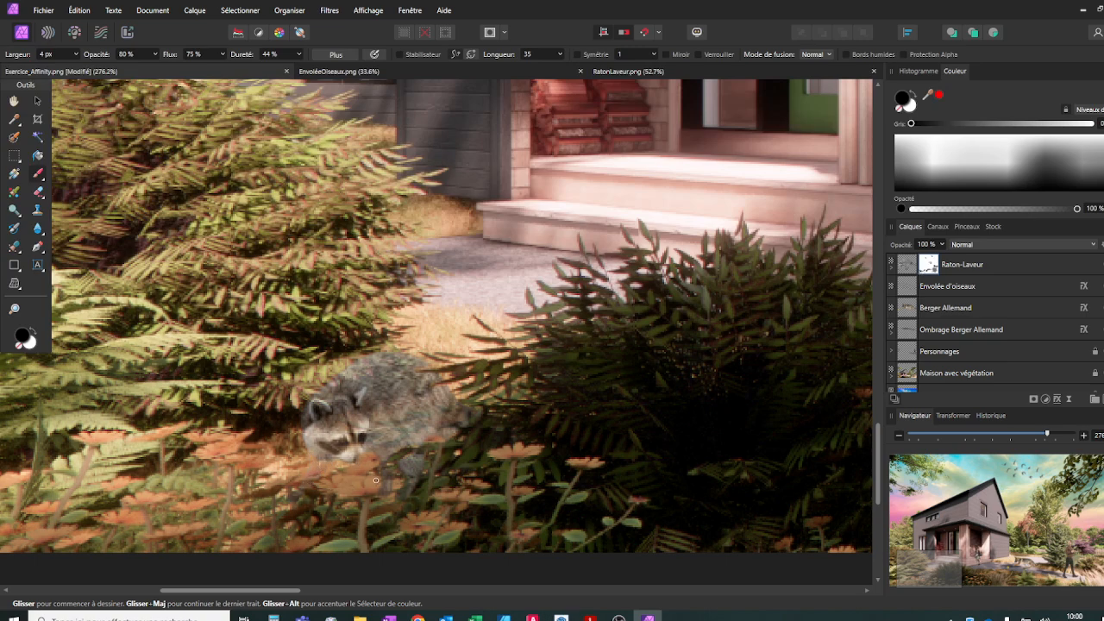
drag(392, 467, 386, 468)
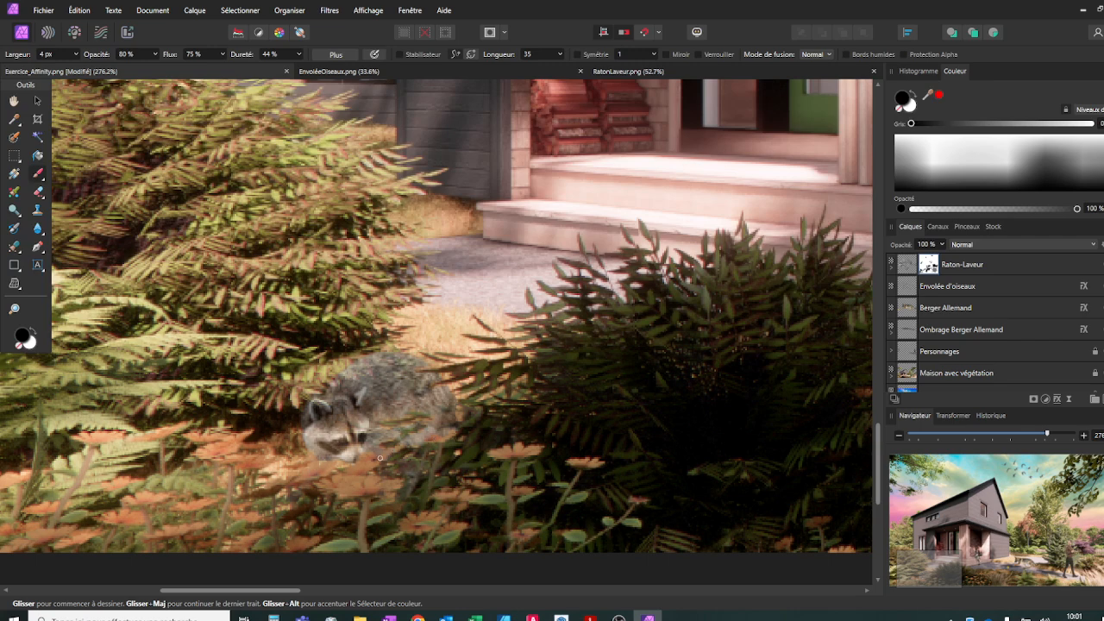
Raise the Raton-Laveur layer's opacity to 80 %.
scroll(379, 459, down, 3)
scroll(373, 412, down, 2)
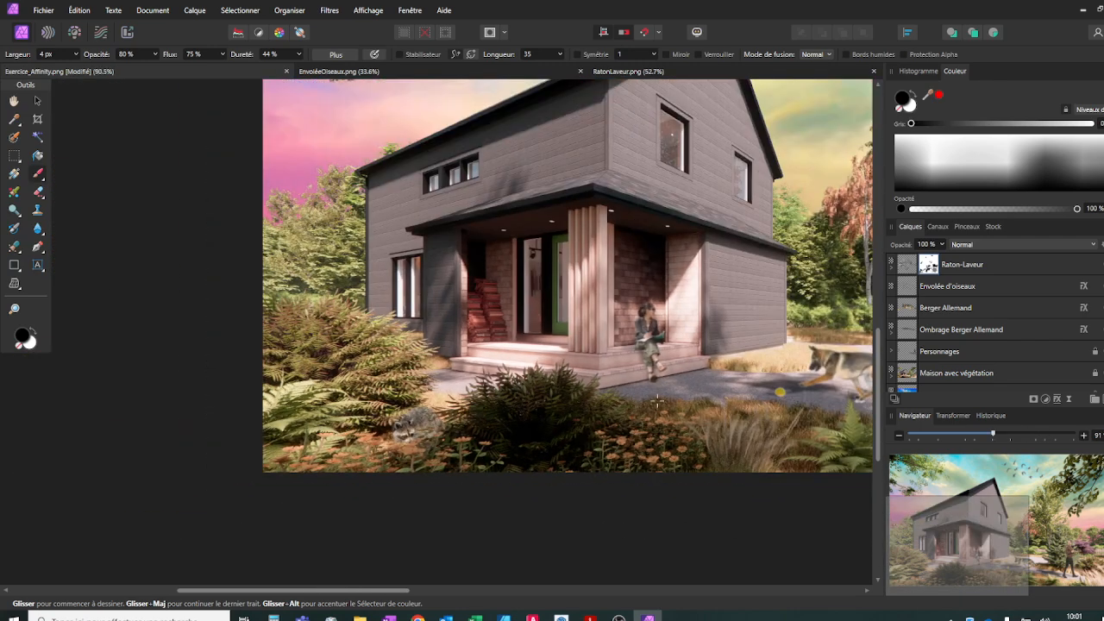
click(920, 271)
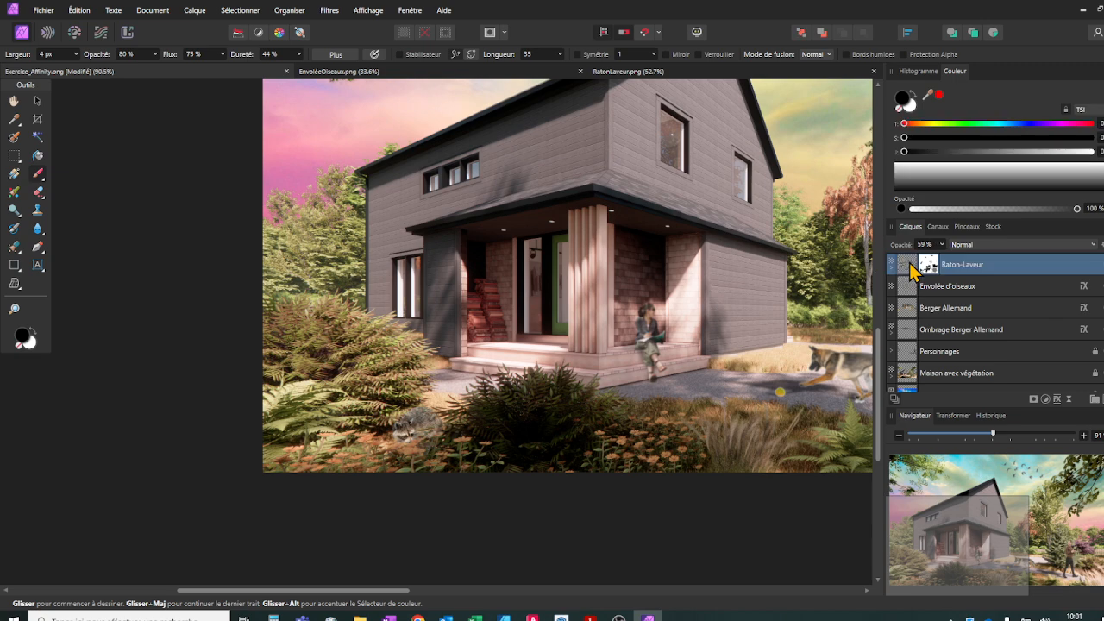
drag(943, 244, 963, 259)
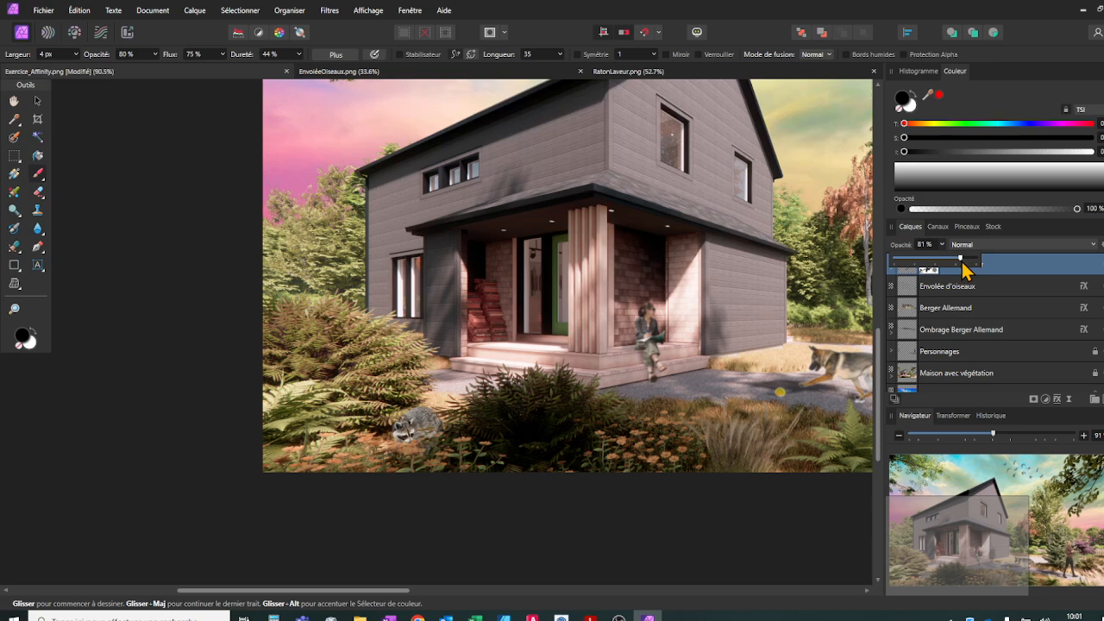
scroll(466, 444, up, 3)
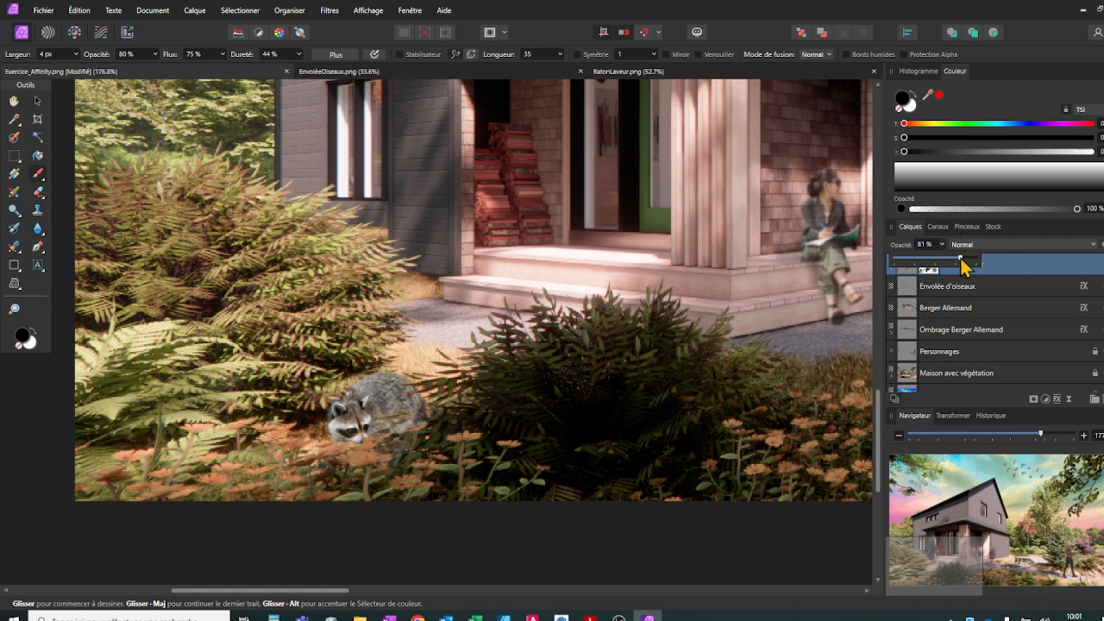
drag(962, 259, 960, 258)
Apply a Gaussian blur layer effect with a 0,1 px radius to the Raton-Laveur layer.
click(1058, 400)
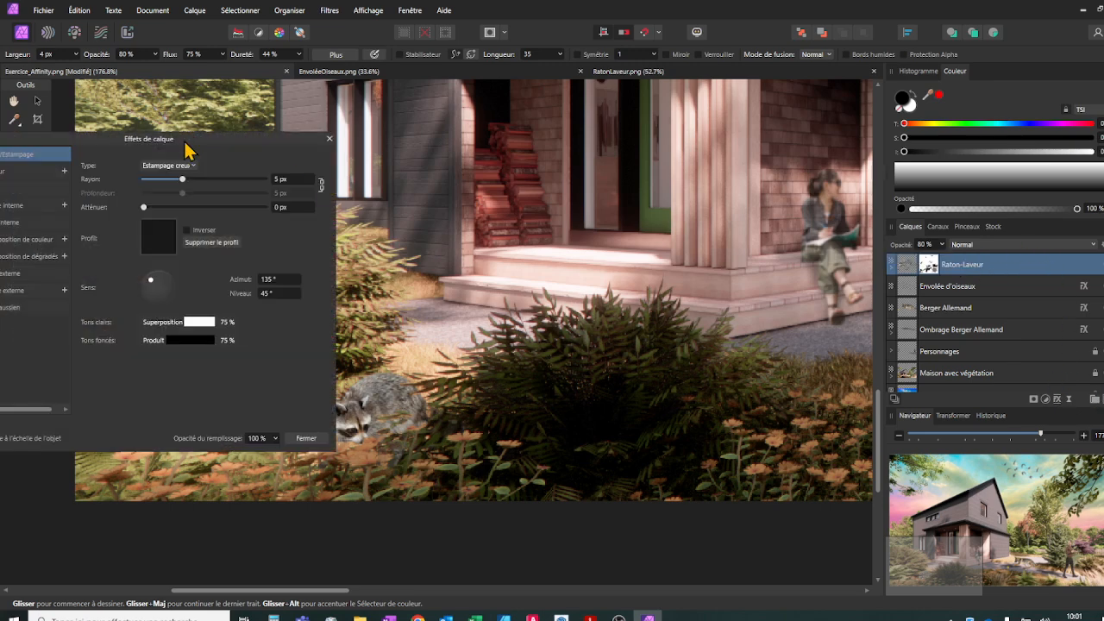
drag(184, 143, 284, 149)
click(92, 316)
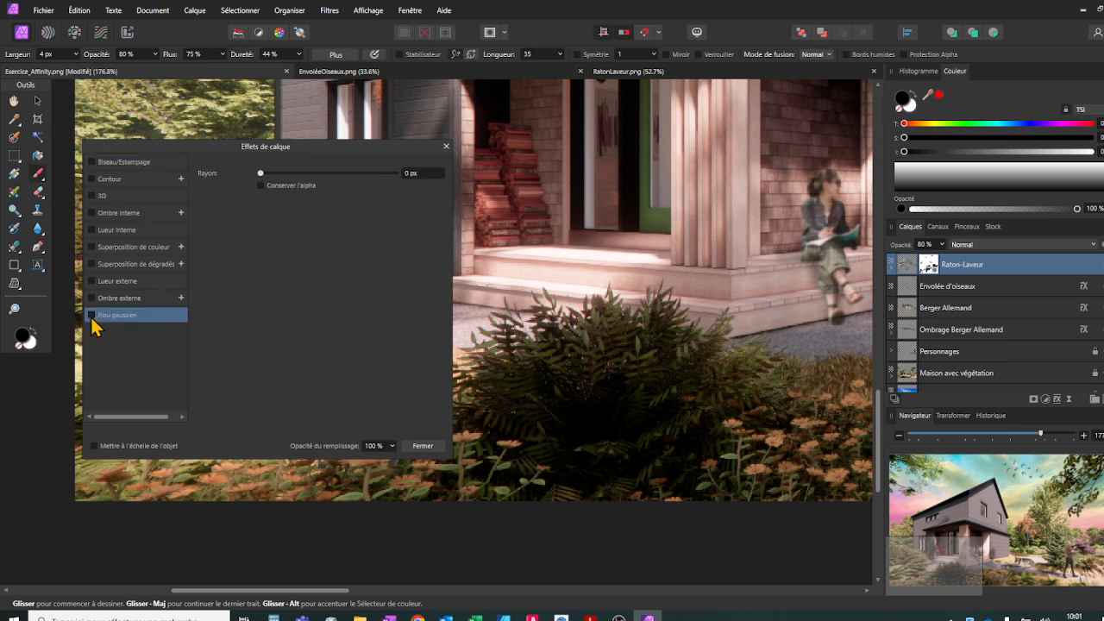
drag(259, 172, 703, 174)
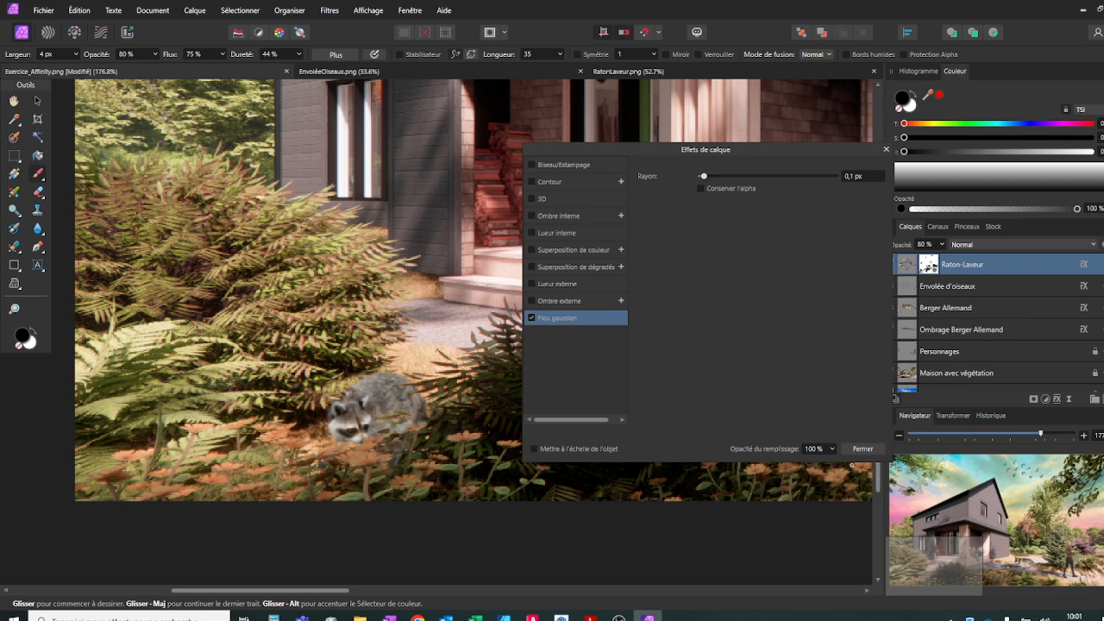
click(863, 449)
scroll(376, 433, down, 5)
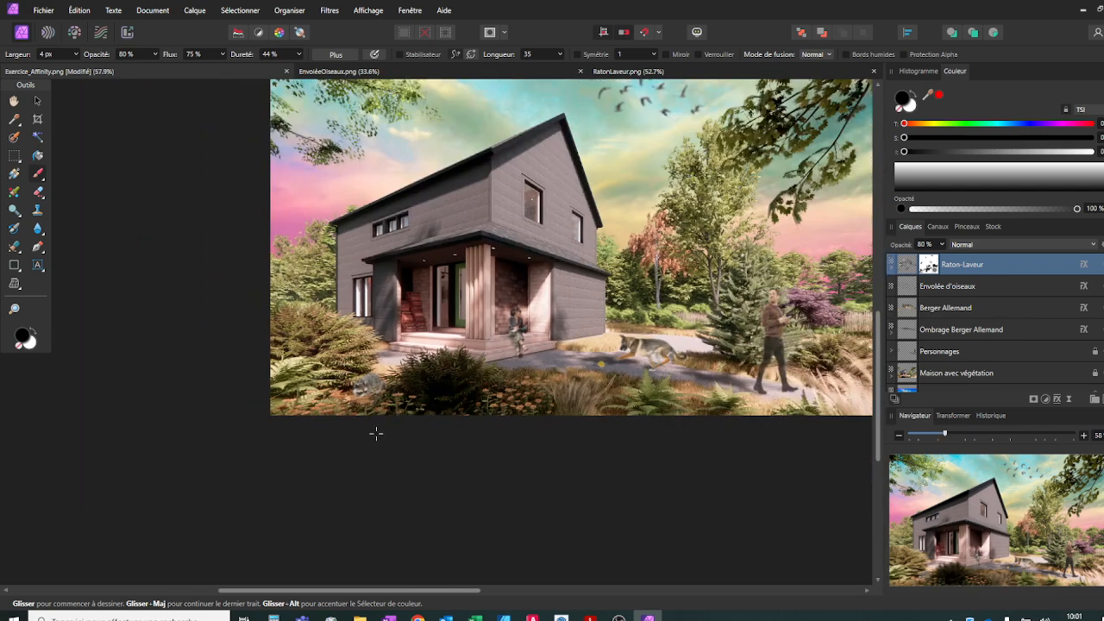
Add a new pixel layer directly below the Raton-Laveur layer and name it Ombrage Raton-Laveur.
scroll(376, 414, up, 7)
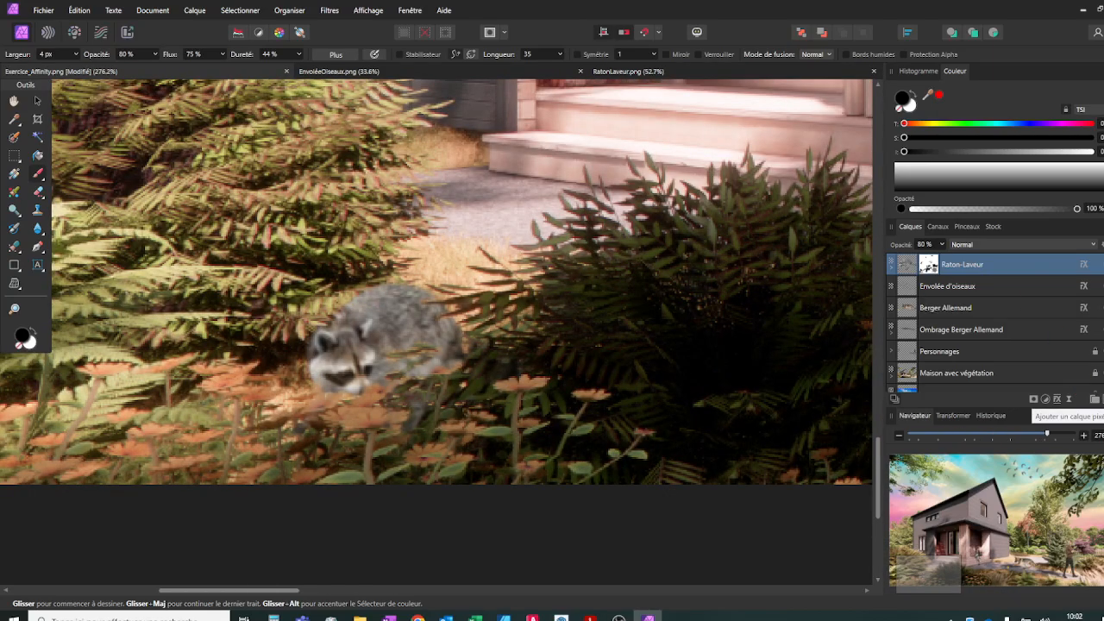
click(1094, 398)
drag(934, 266, 937, 294)
double_click(947, 285)
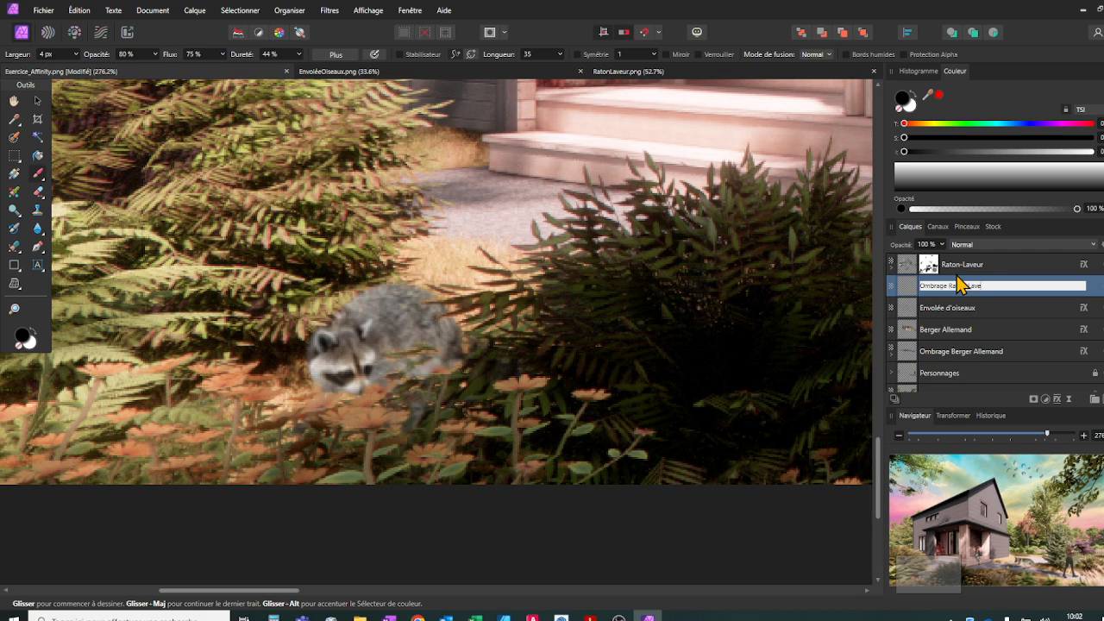
key(Return)
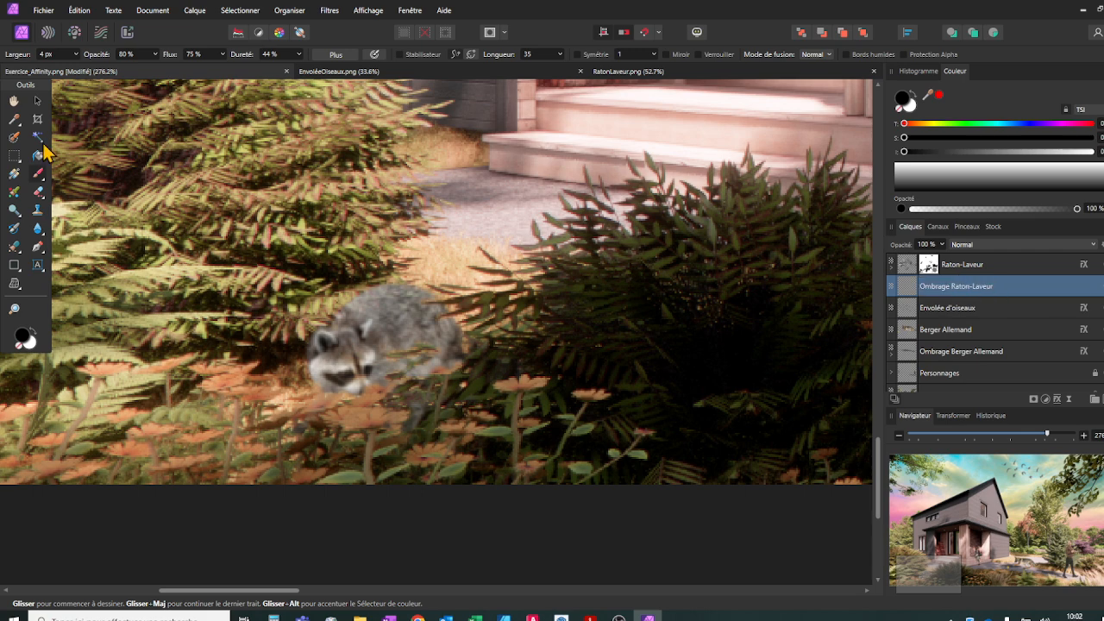
Set up the paint brush for the raccoon's shadow with 39 % flow and 9 px width.
key(v)
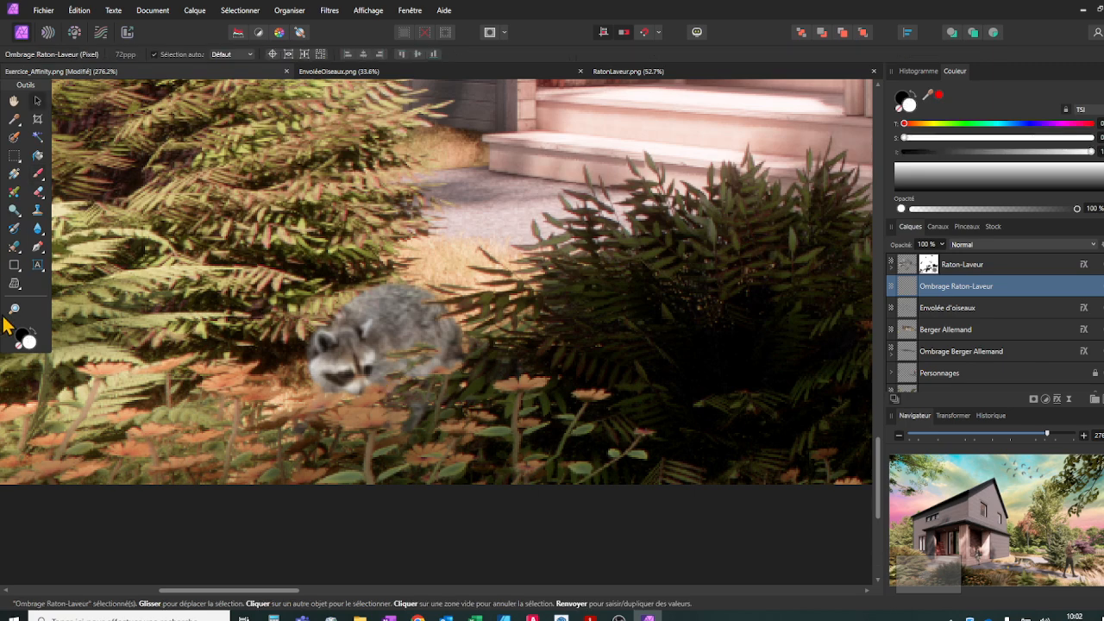
click(37, 175)
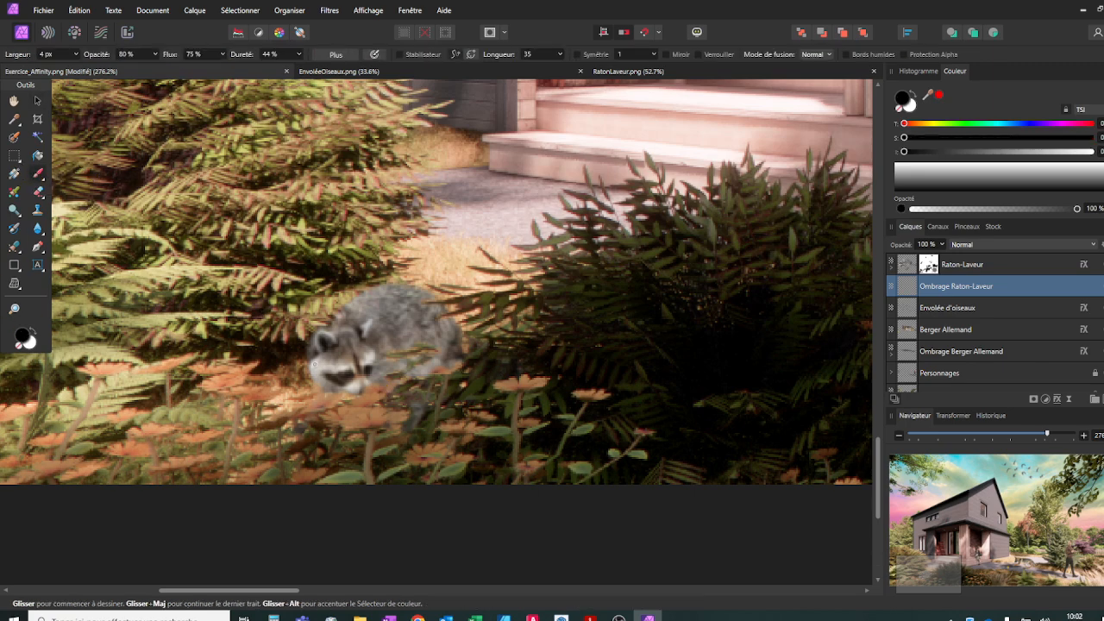
click(222, 54)
drag(214, 73, 182, 74)
click(75, 56)
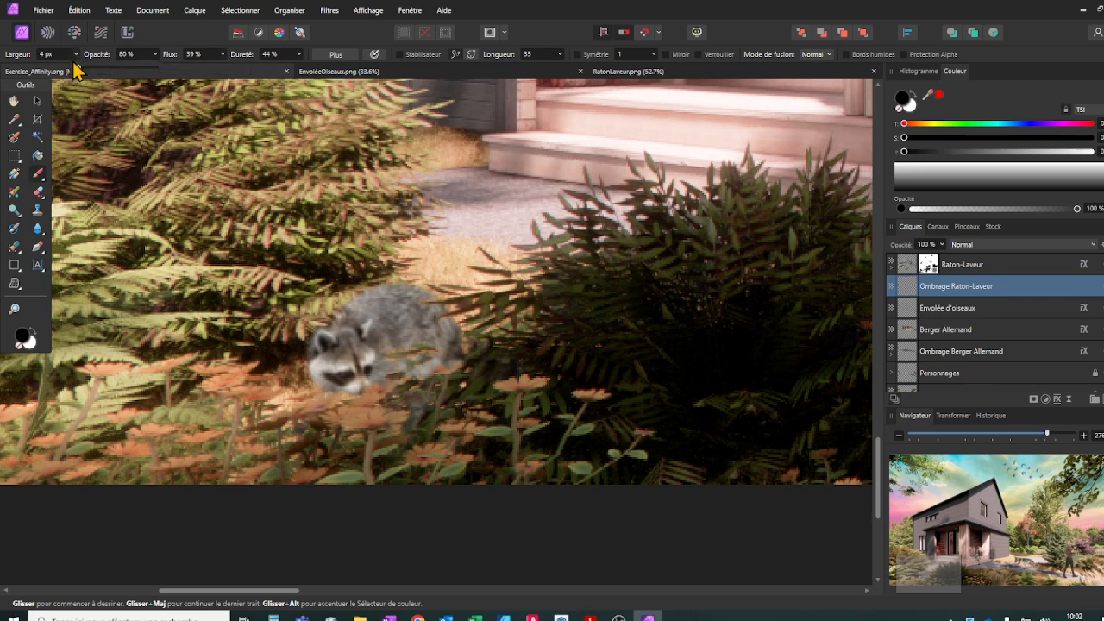
drag(79, 68, 87, 68)
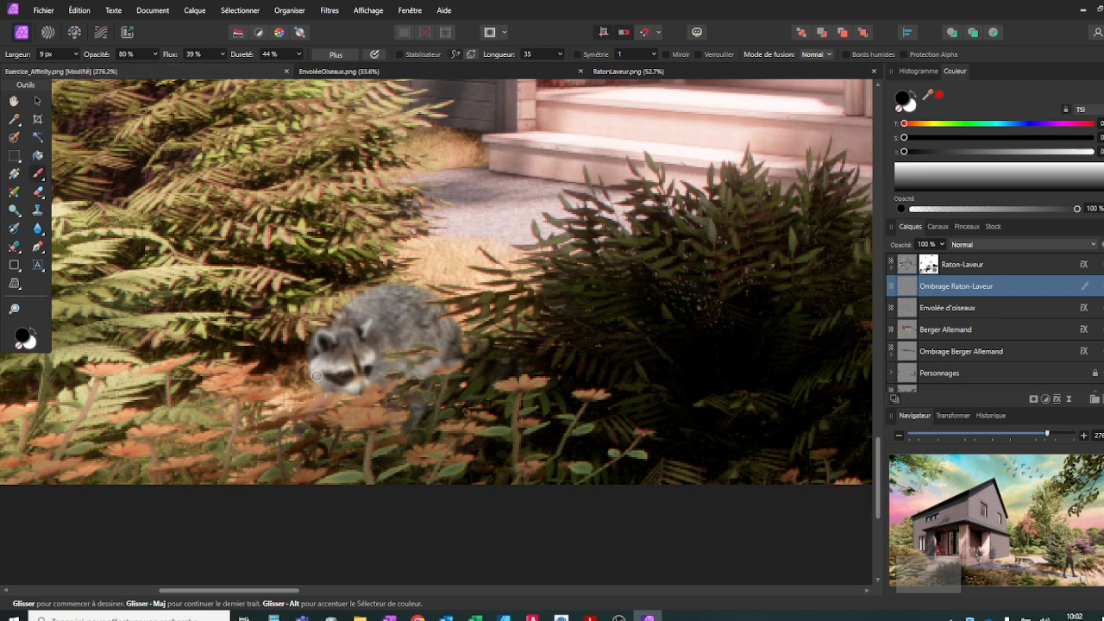
Paint black shadows beneath the raccoon and on its body, moving the Ombrage Raton-Laveur layer above the Raton-Laveur layer.
mouse_move(317, 376)
mouse_down()
mouse_move(332, 400)
mouse_move(346, 394)
mouse_move(310, 395)
mouse_up()
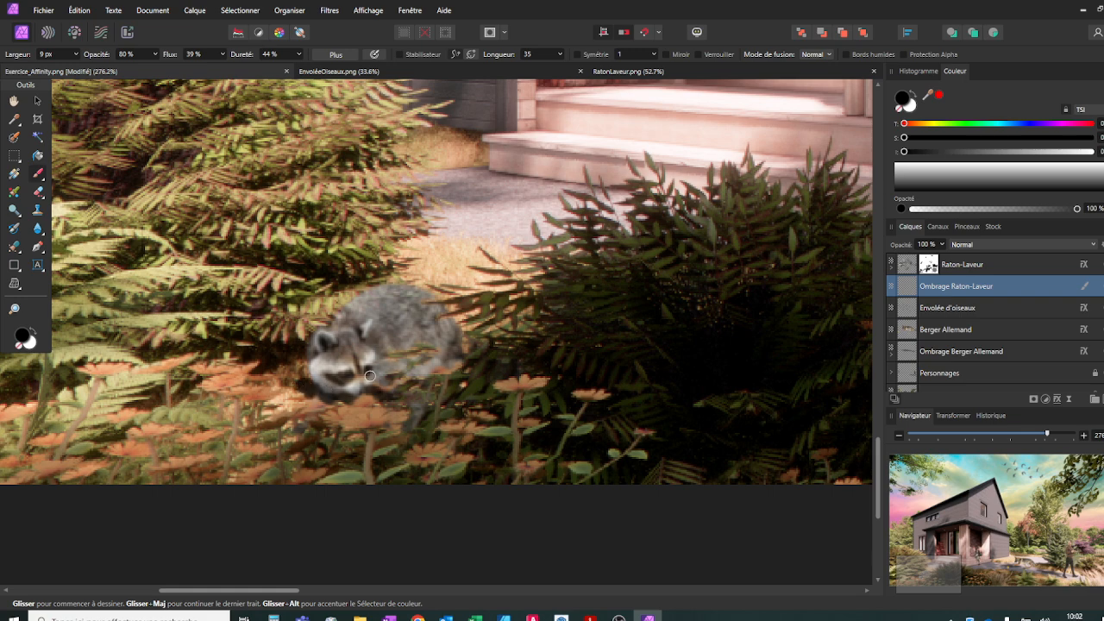
mouse_move(389, 381)
mouse_down()
mouse_move(457, 366)
mouse_move(456, 316)
mouse_move(459, 370)
mouse_up()
drag(987, 291, 992, 252)
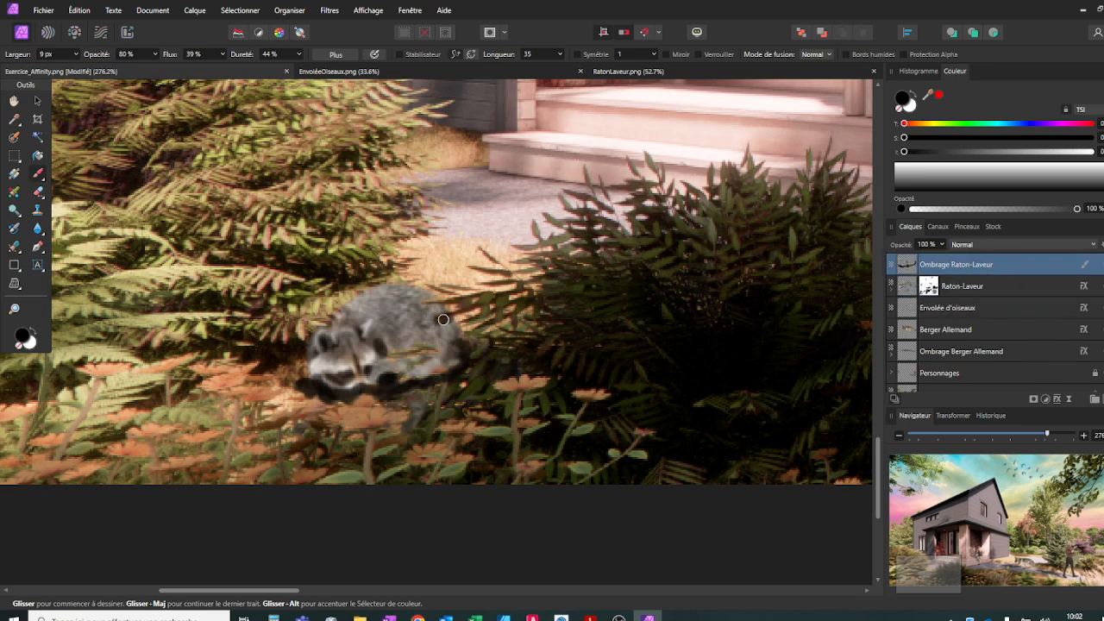
mouse_move(443, 319)
mouse_down()
mouse_move(432, 303)
mouse_move(407, 305)
mouse_move(456, 307)
mouse_up()
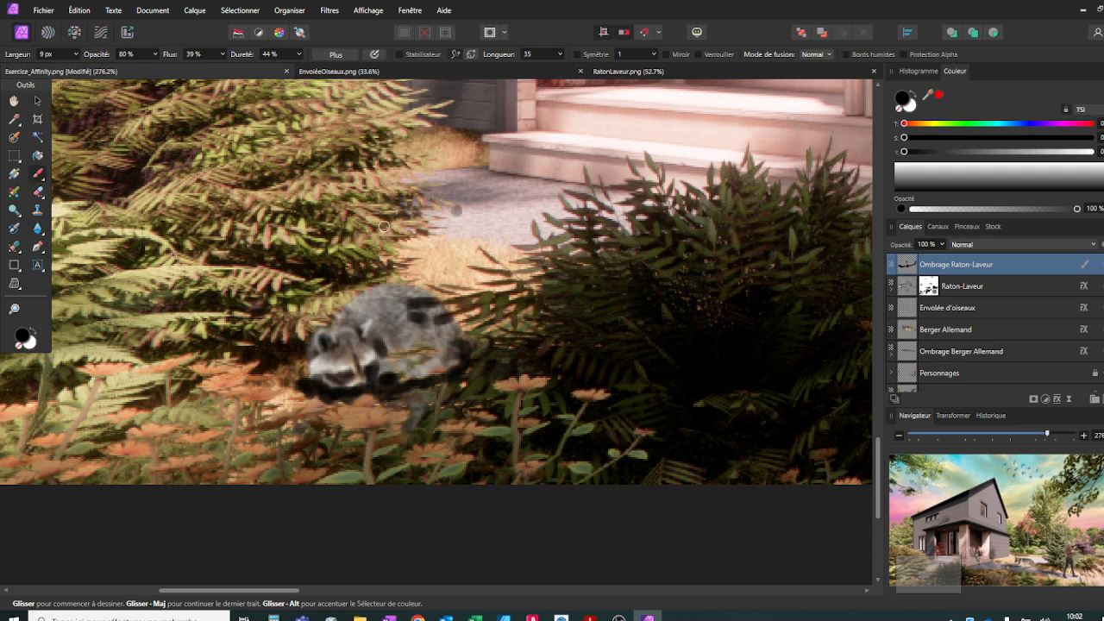
Apply a Gaussian blur layer effect with a 4,3 px radius to the Ombrage Raton-Laveur layer.
click(1061, 401)
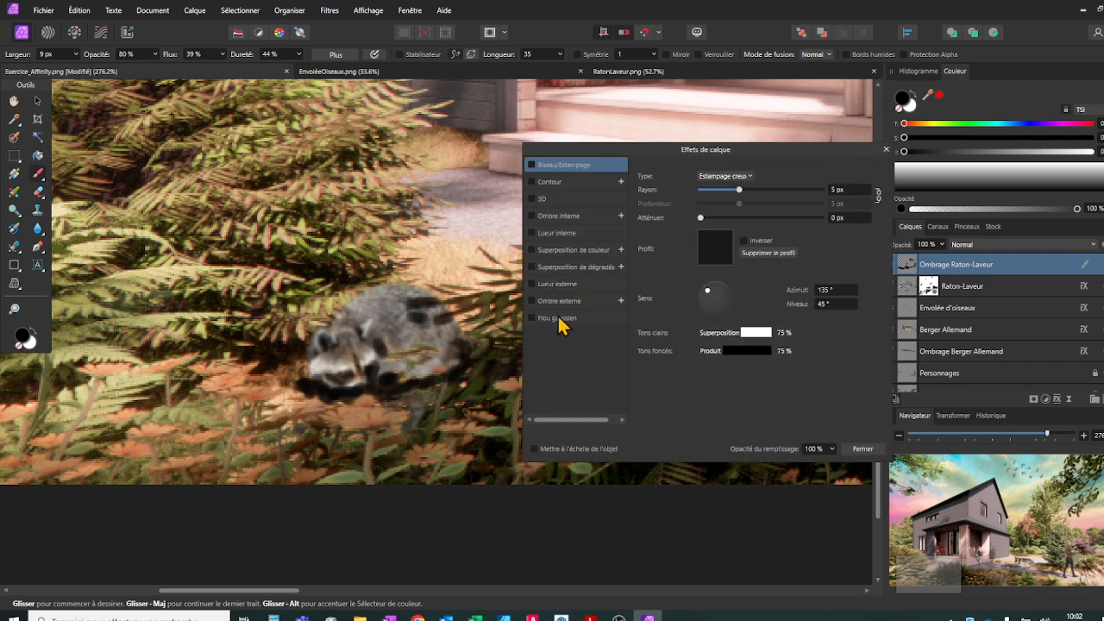
click(530, 319)
drag(700, 177, 740, 188)
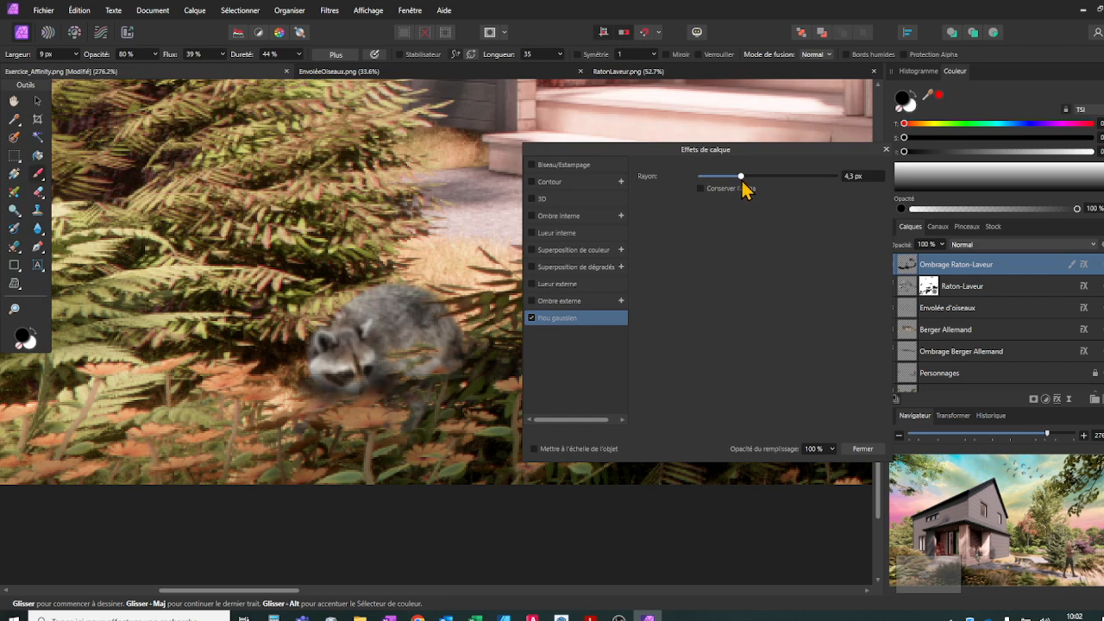
click(863, 449)
Examine how the raccoon and its softened shadow blend into the whole composition.
scroll(552, 345, down, 8)
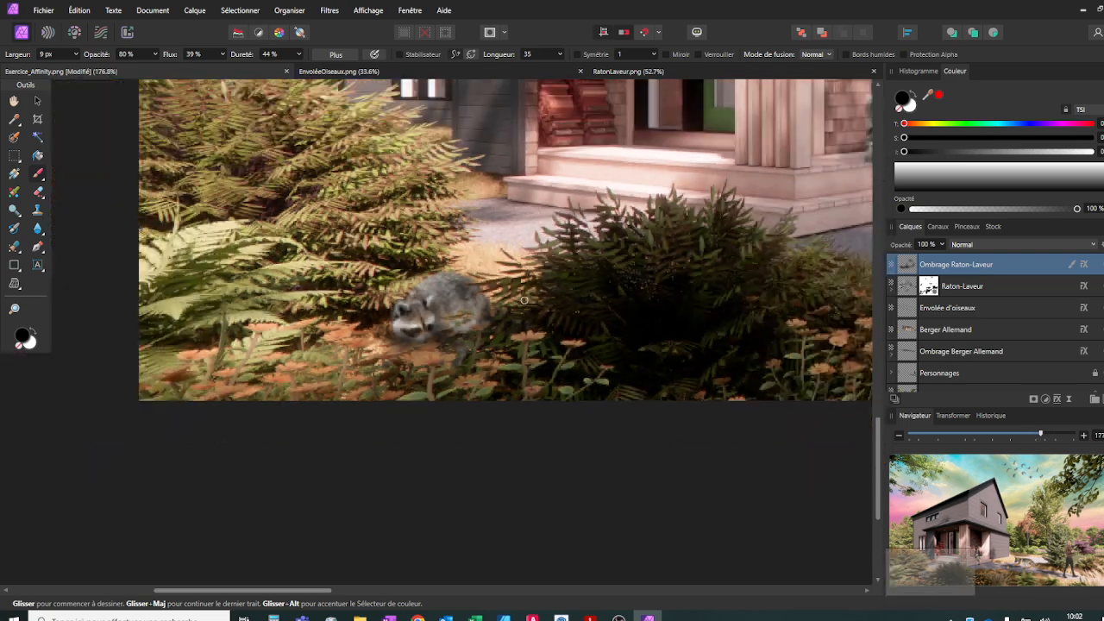
scroll(450, 368, up, 1)
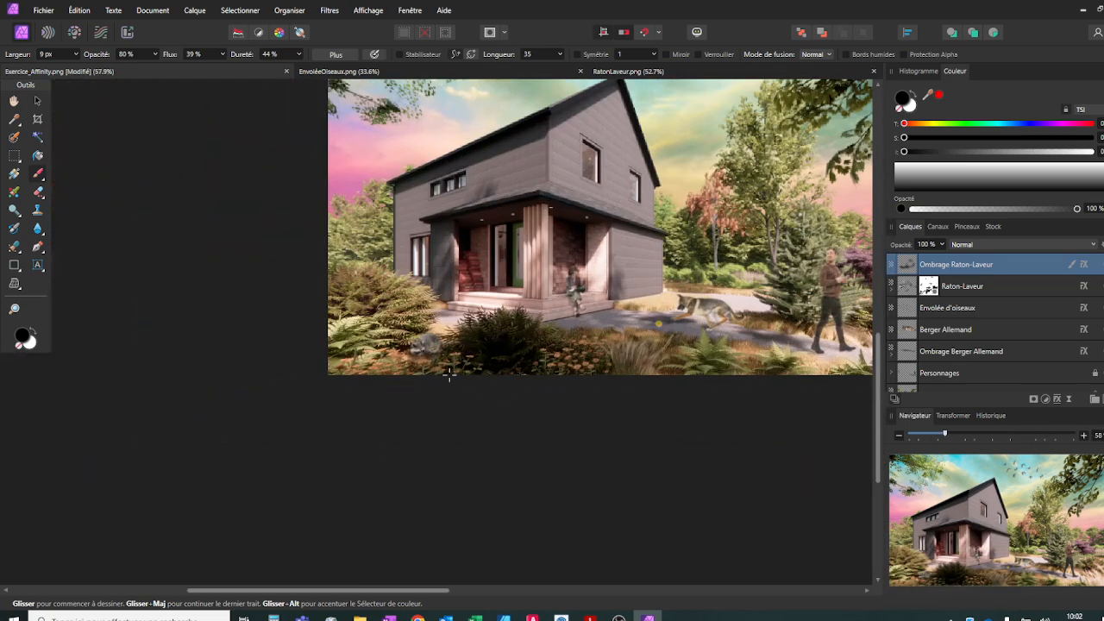
scroll(390, 339, down, 1)
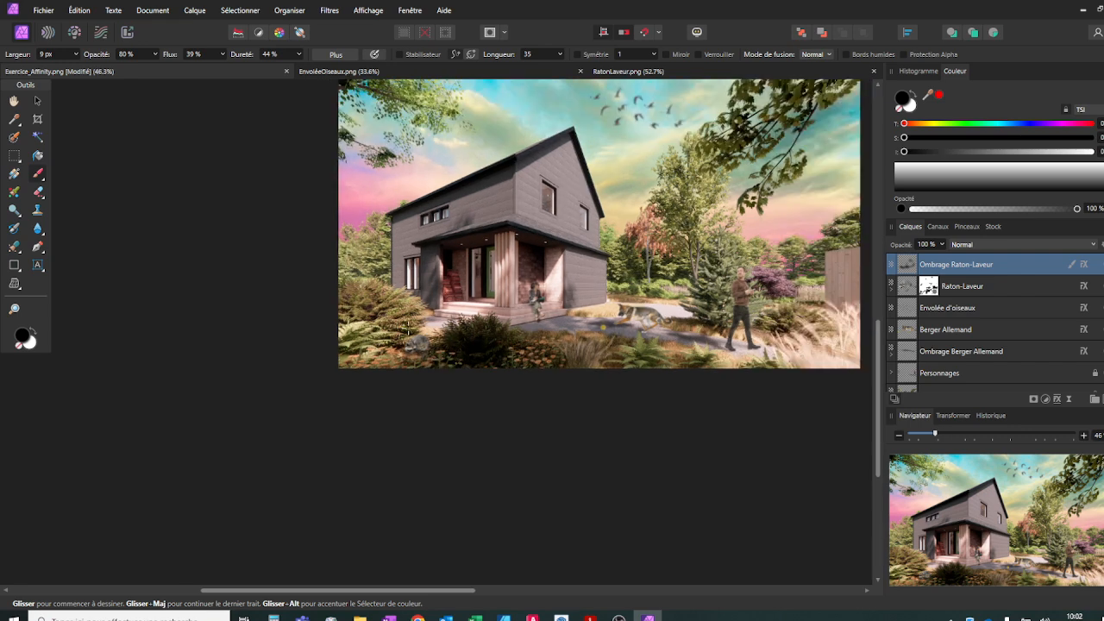
scroll(742, 315, up, 1)
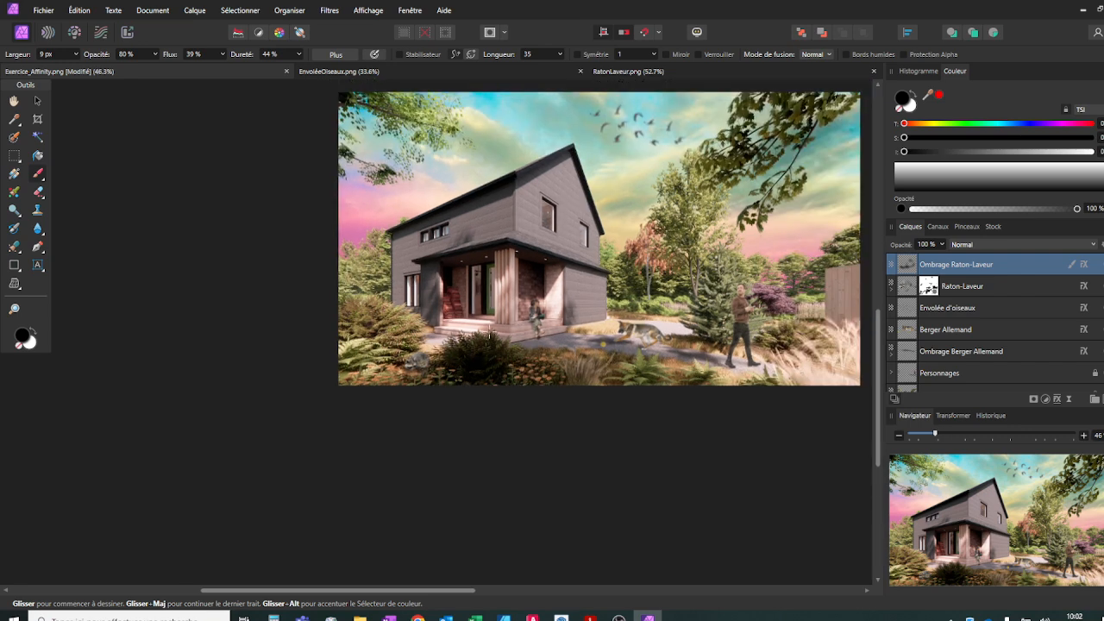
scroll(794, 242, up, 1)
scroll(793, 243, up, 1)
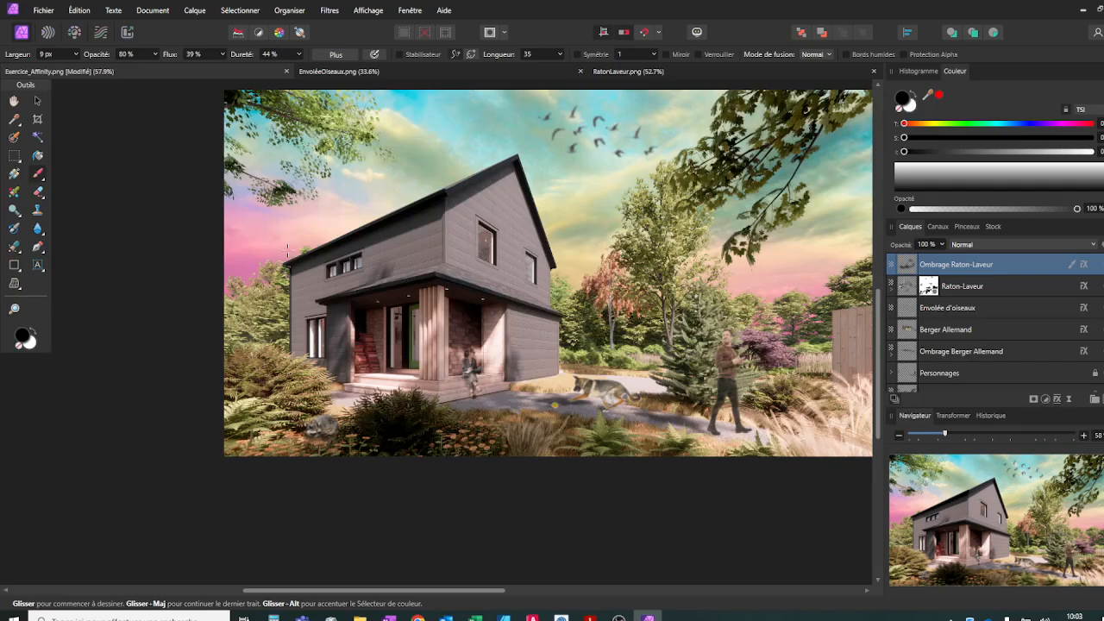
drag(201, 223, 222, 223)
drag(320, 222, 270, 250)
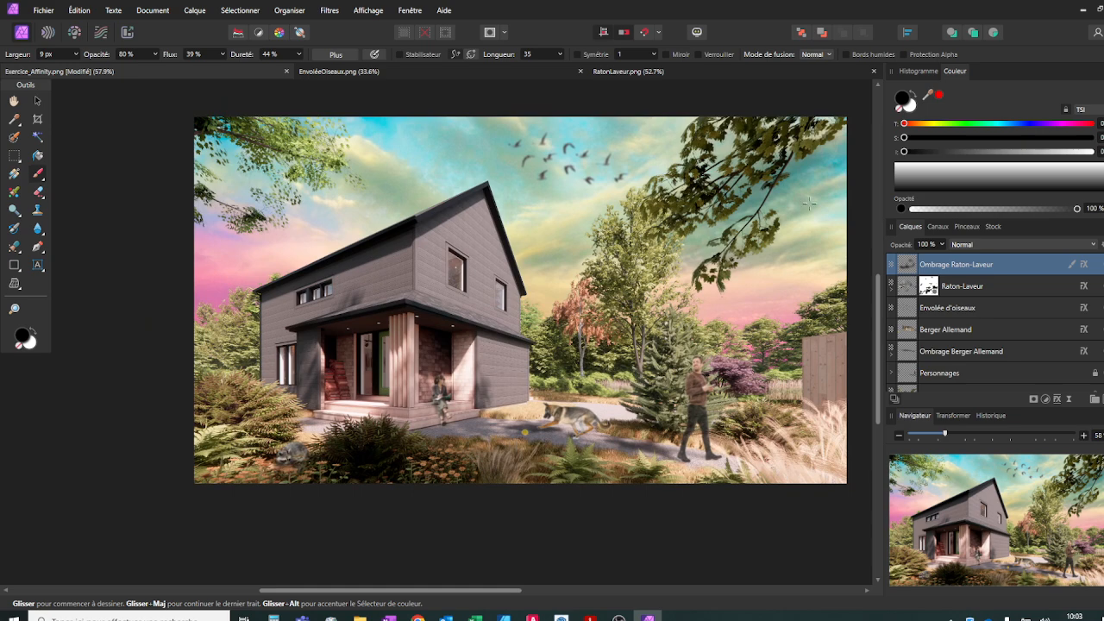
Open the image Avion.png from the ImageExercice folder.
click(43, 12)
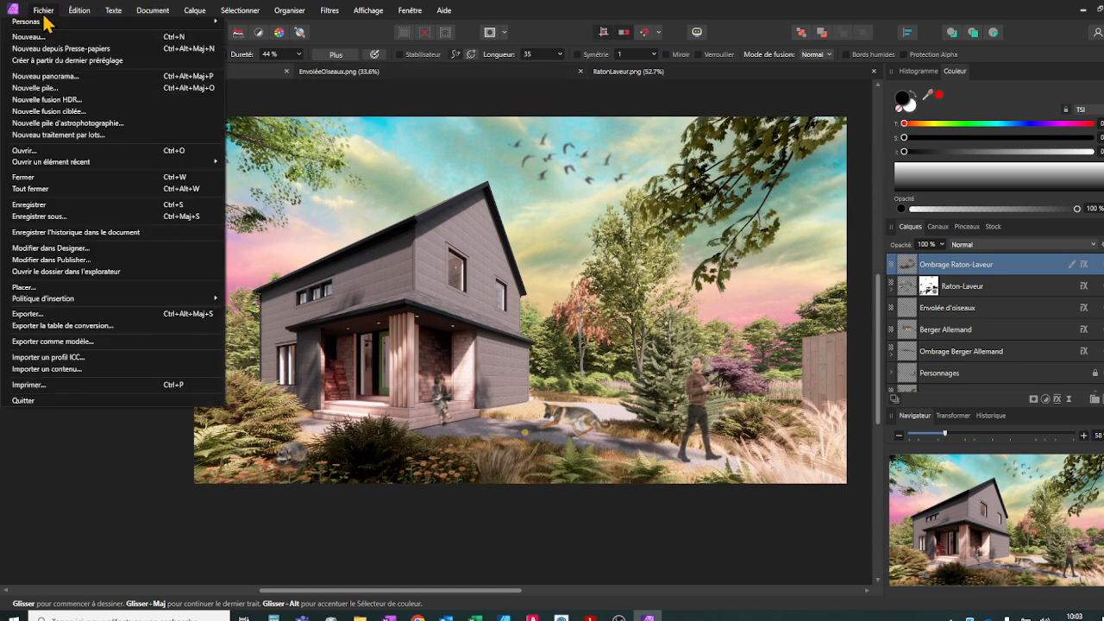
click(26, 150)
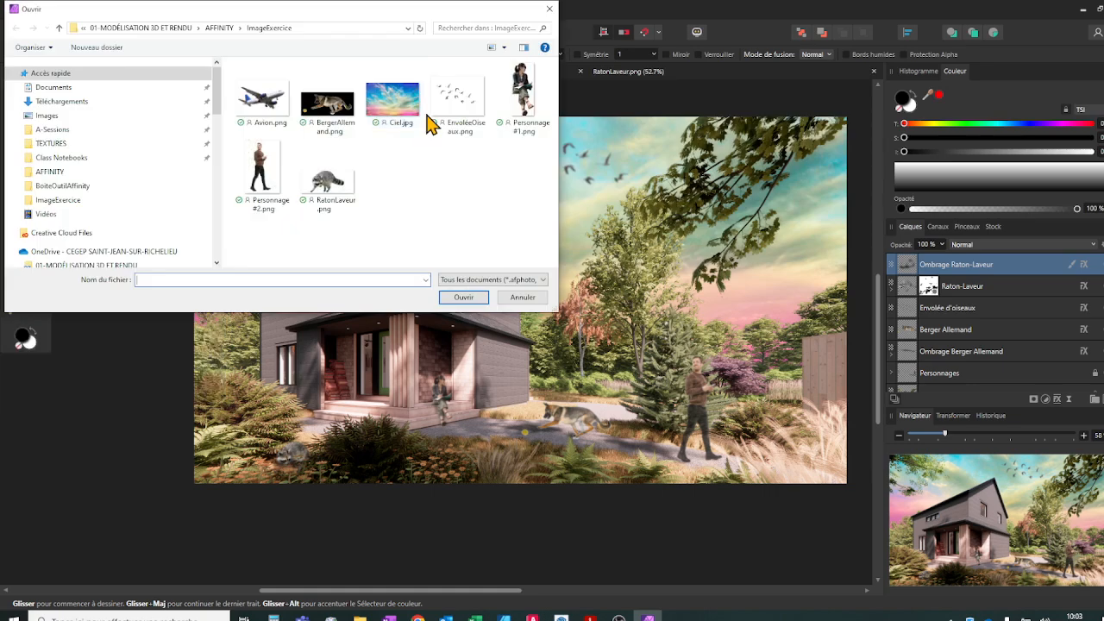
click(262, 97)
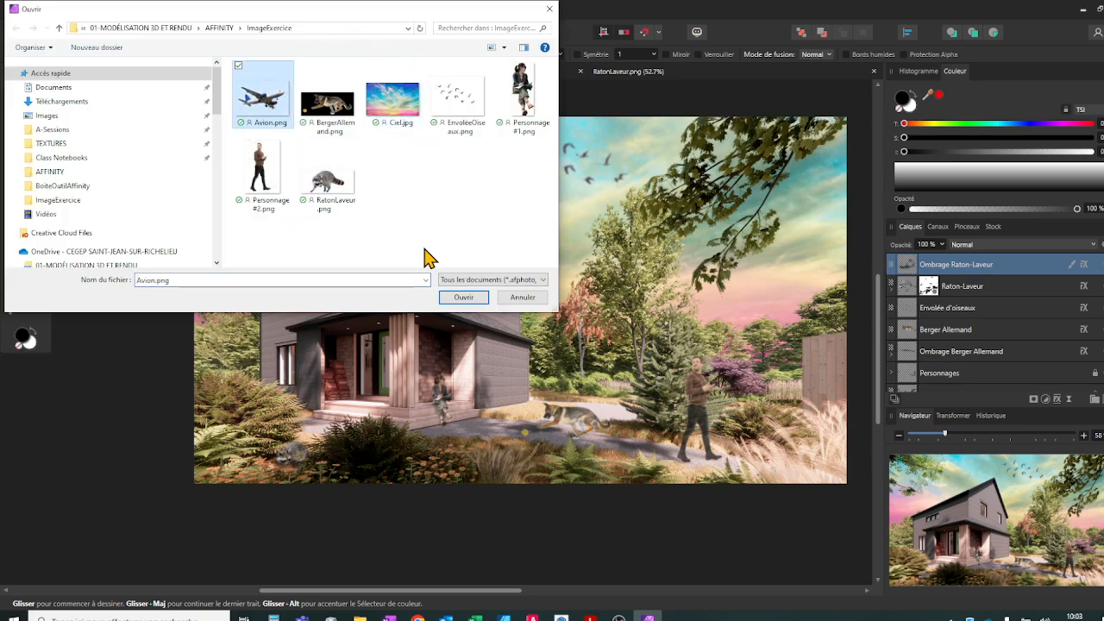
click(464, 298)
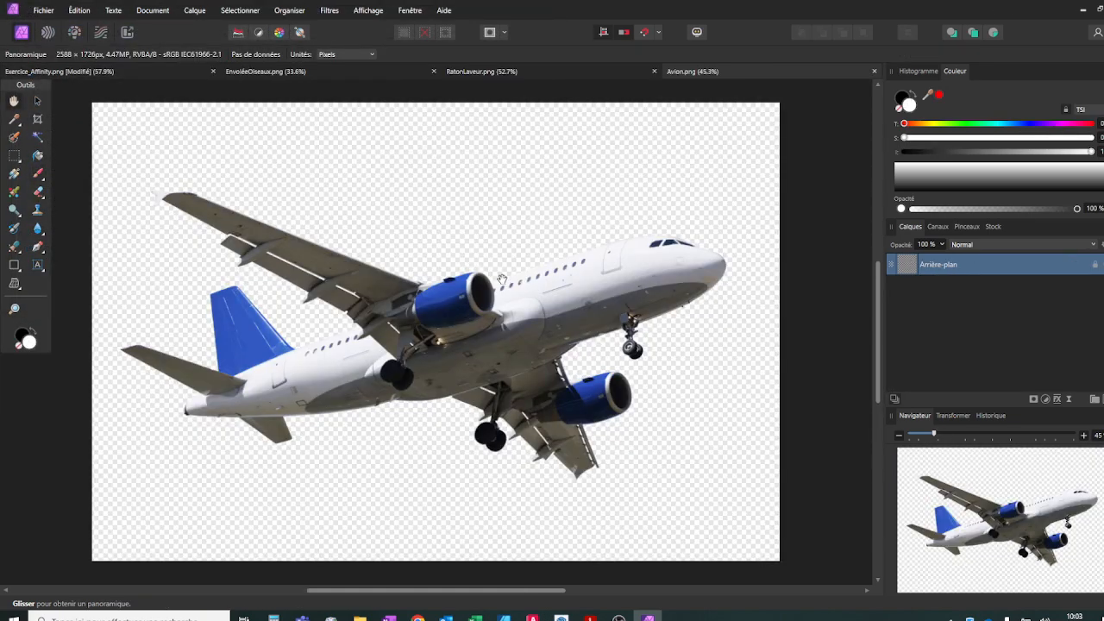
Copy the airplane and paste it into the Exercice_Affinity.png document as a new layer.
key(v)
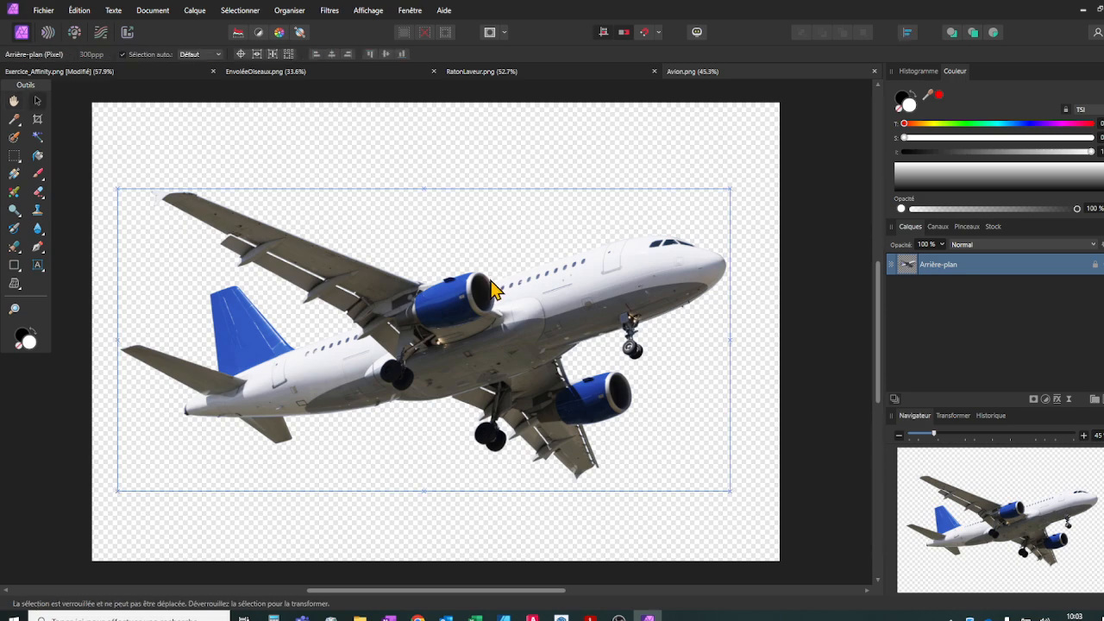
click(78, 72)
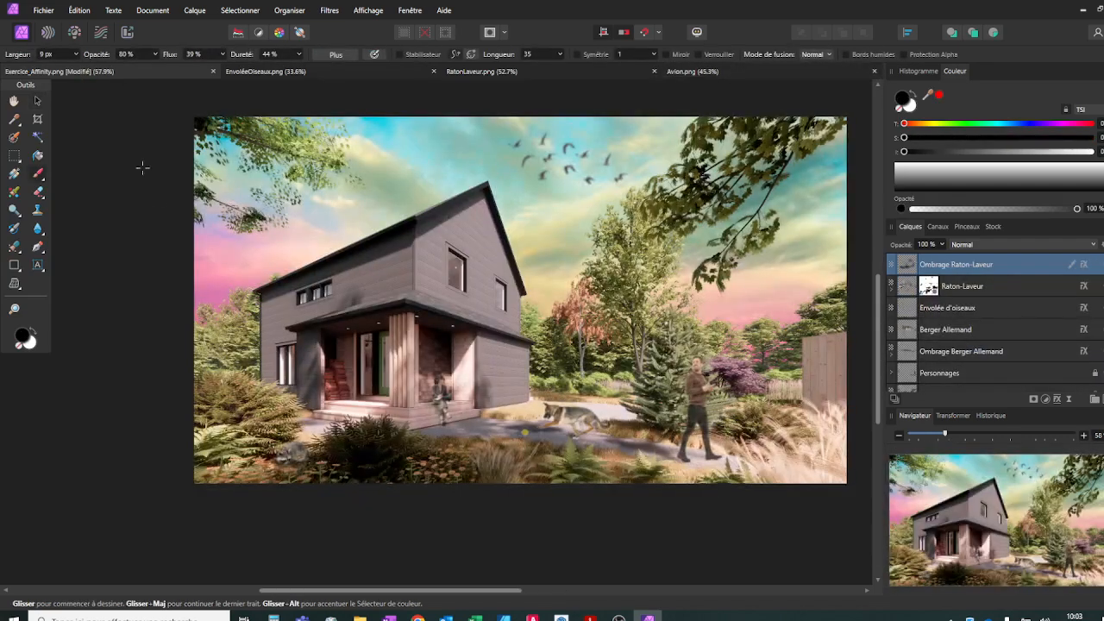
key(ctrl+v)
Scale the airplane down to about 90 × 44 px and place it in the sky between the branches and the birds.
scroll(345, 293, down, 3)
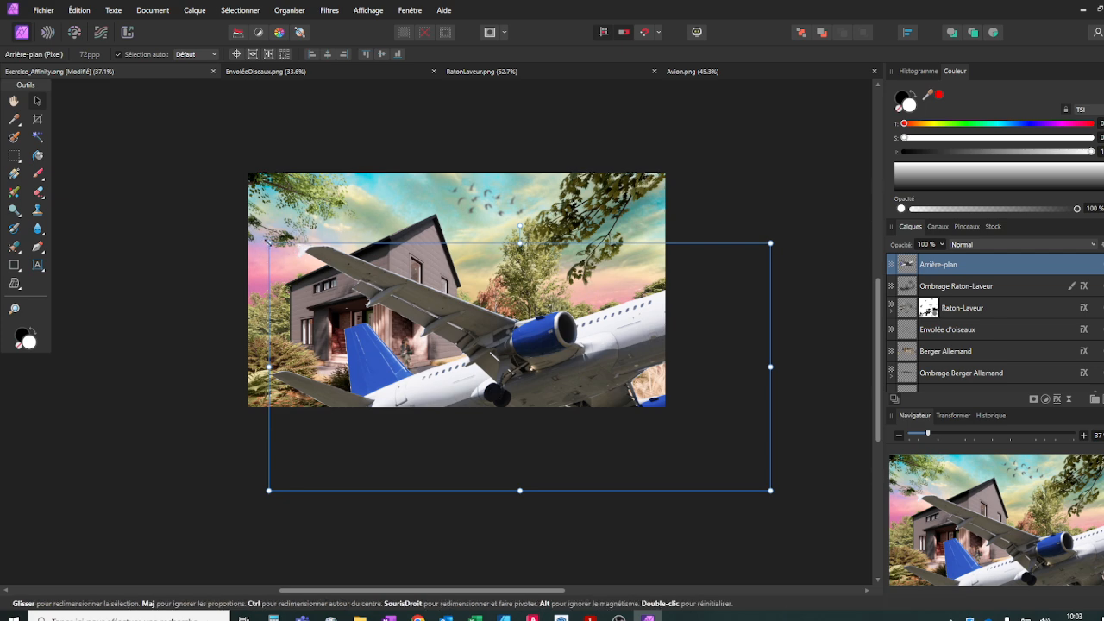
drag(268, 244, 518, 367)
drag(594, 406, 349, 218)
drag(272, 177, 388, 191)
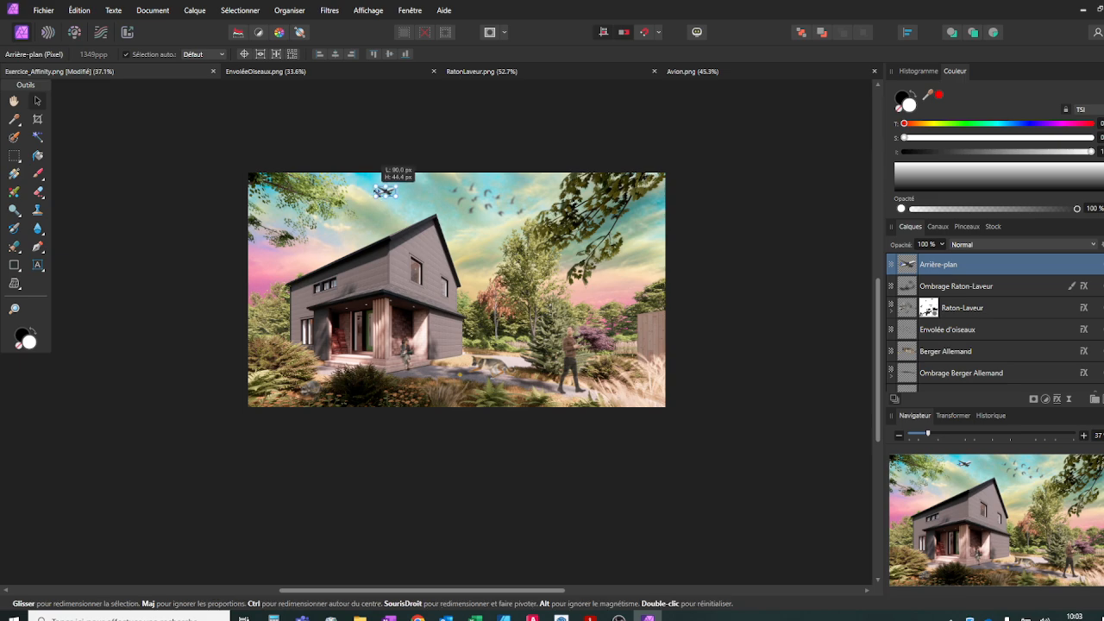
Shrink the airplane further so it looks distant in the sky above the roof, and deselect it.
scroll(375, 186, up, 3)
scroll(375, 194, up, 2)
drag(438, 222, 399, 172)
click(445, 225)
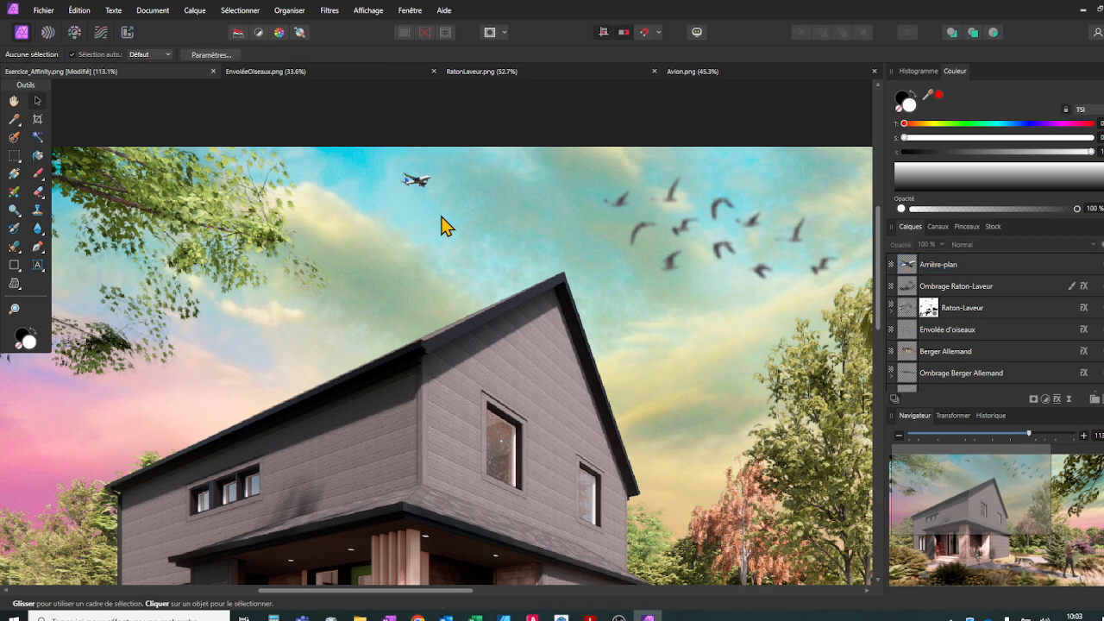
Rename the airplane's layer to Avion and lower its opacity to 58 %.
double_click(953, 267)
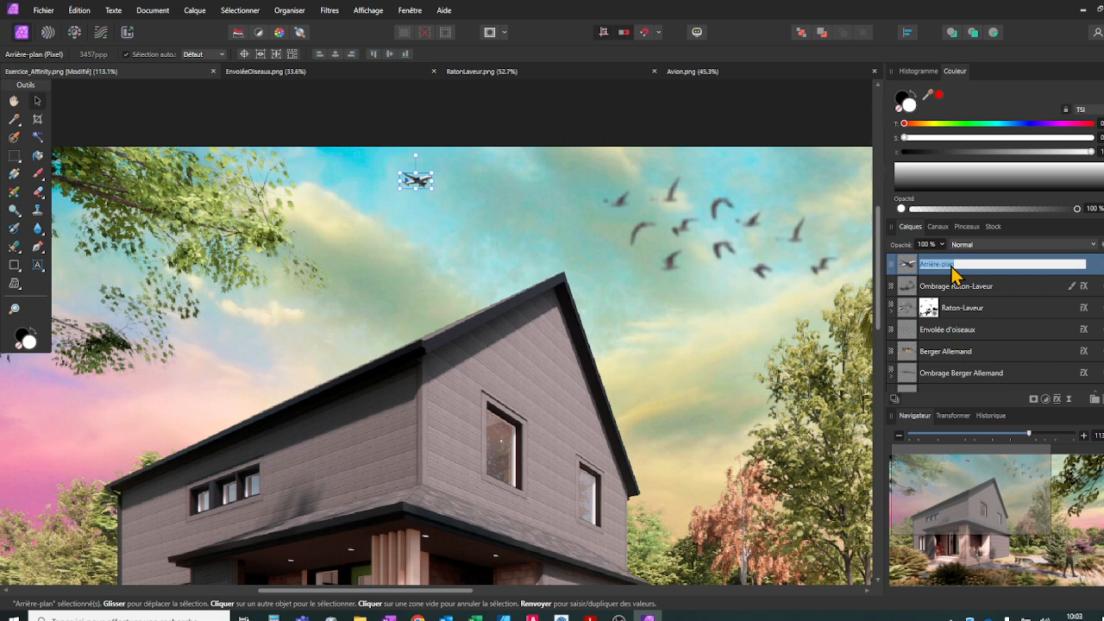
text(Avion)
key(Return)
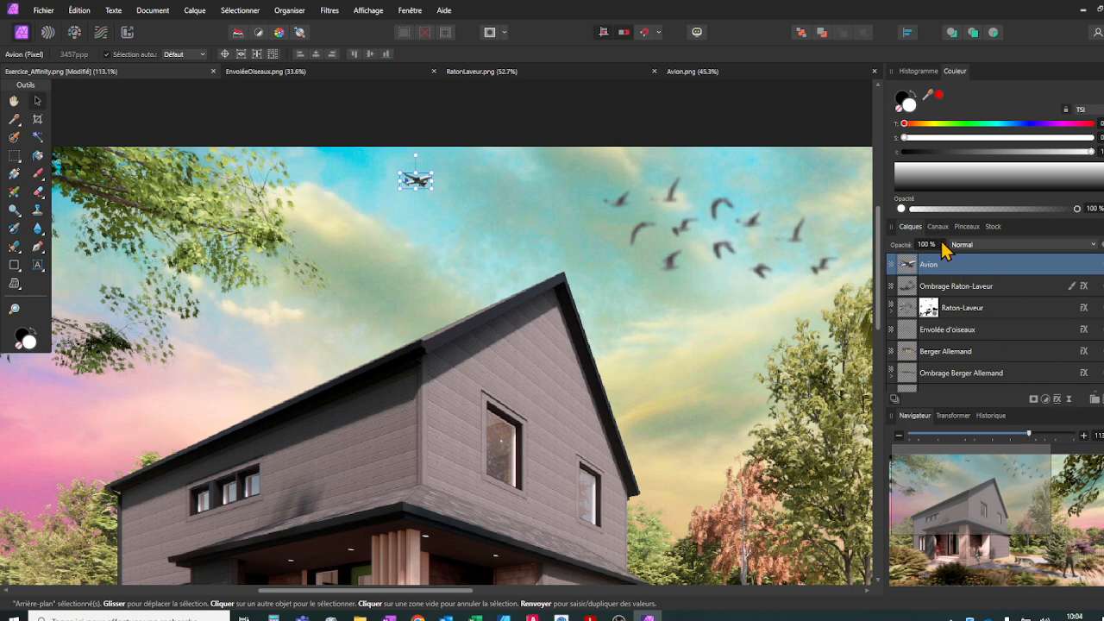
click(942, 245)
drag(944, 257, 932, 258)
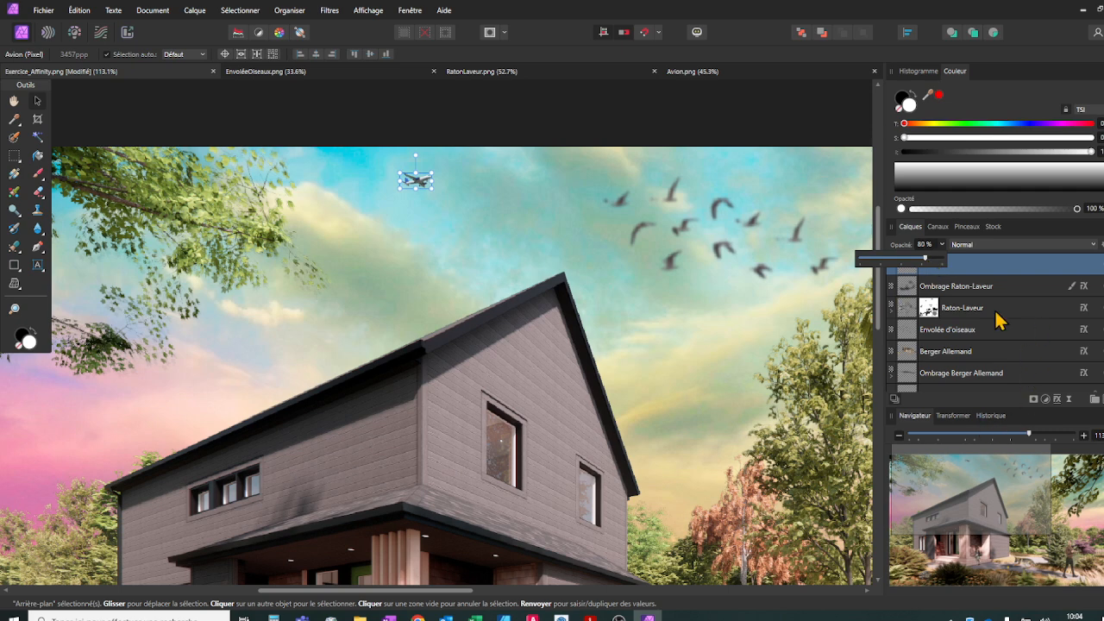
drag(923, 265, 915, 266)
click(920, 258)
Apply a slight Gaussian blur layer effect to the airplane, and deselect it to view the whole composition.
click(1057, 399)
click(563, 318)
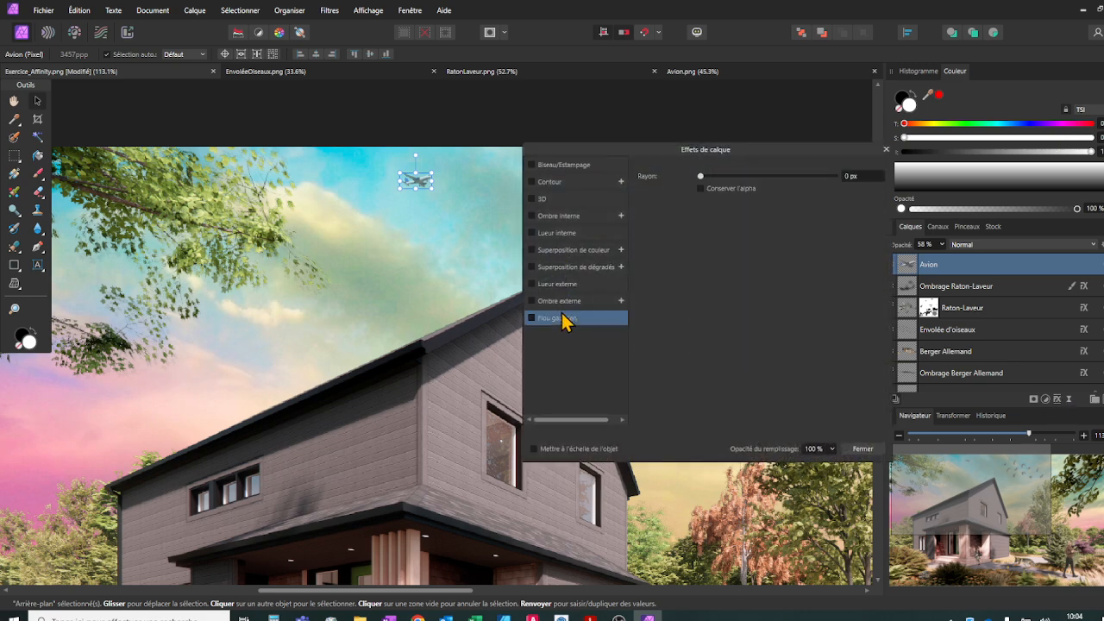
click(532, 318)
drag(708, 176, 709, 176)
click(863, 449)
scroll(463, 197, down, 5)
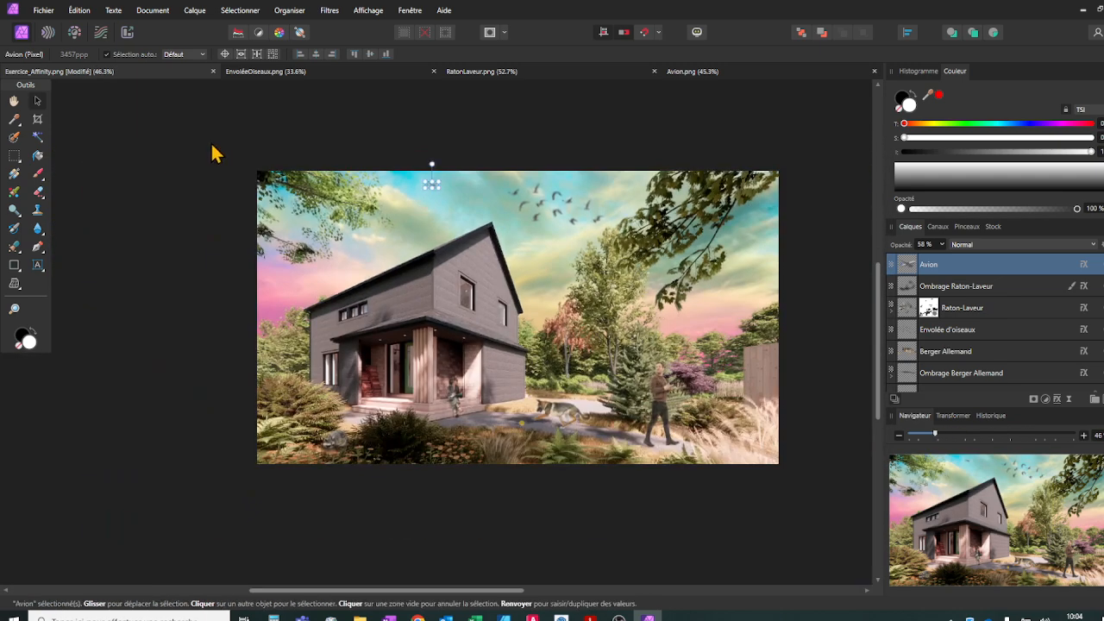
click(215, 154)
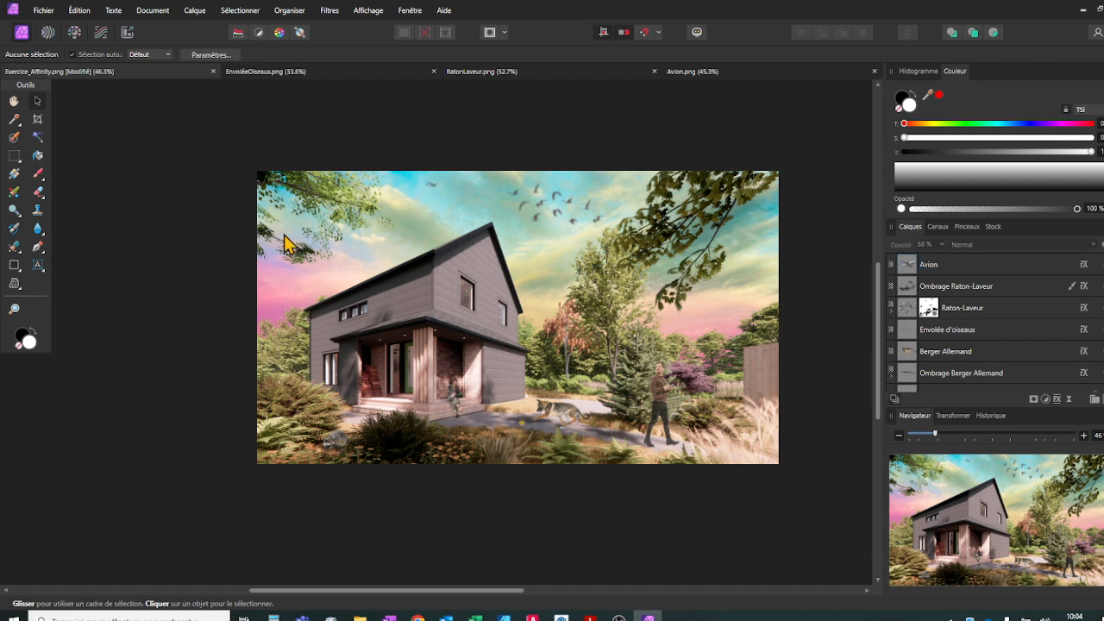
scroll(336, 210, up, 1)
drag(302, 275, 202, 256)
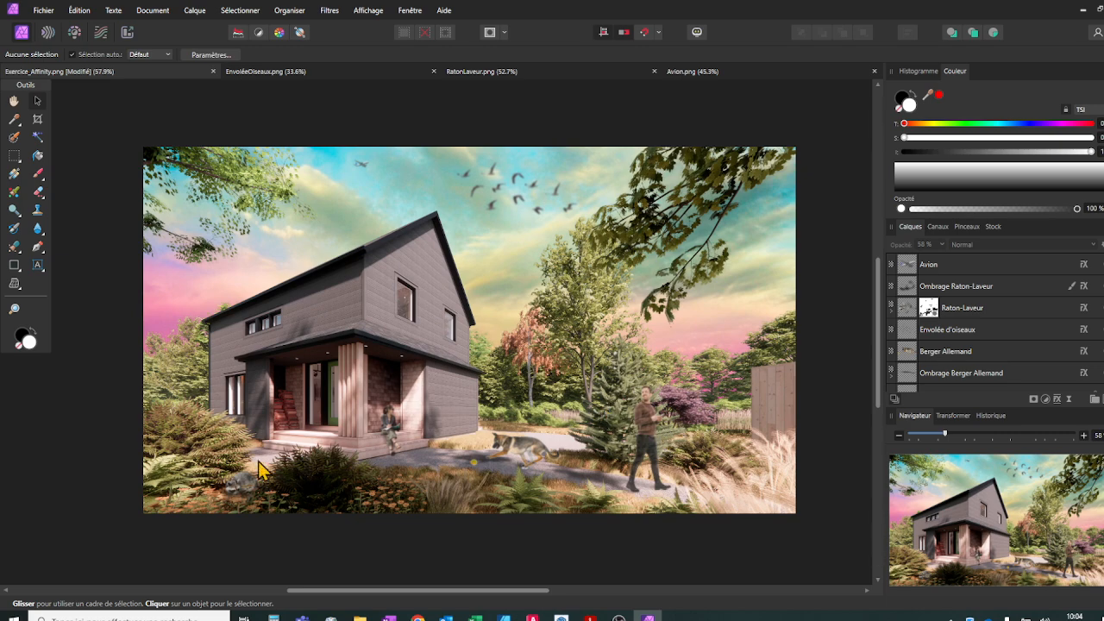